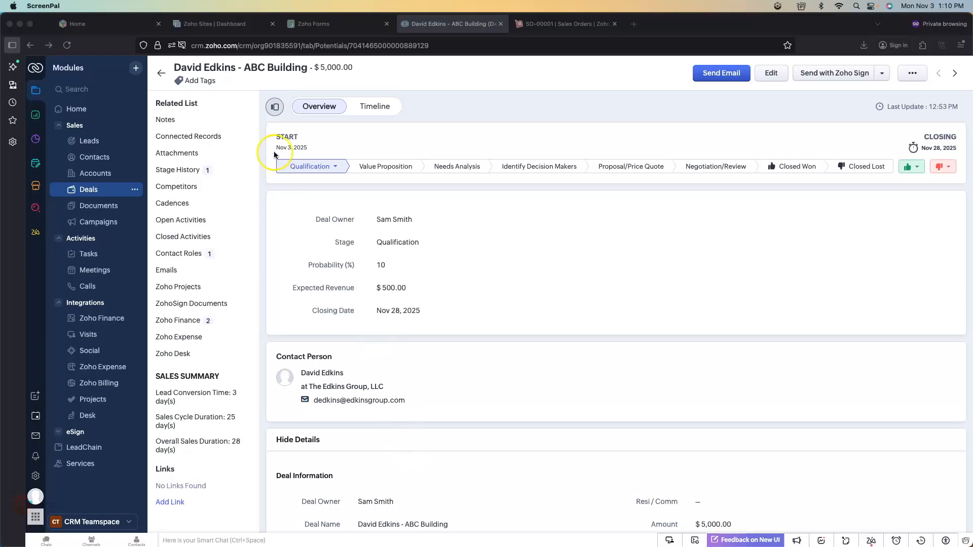
# - Open the published Big Demo 6 website from the Zoho Sites dashboard and view its home page
pyautogui.click(221, 24)
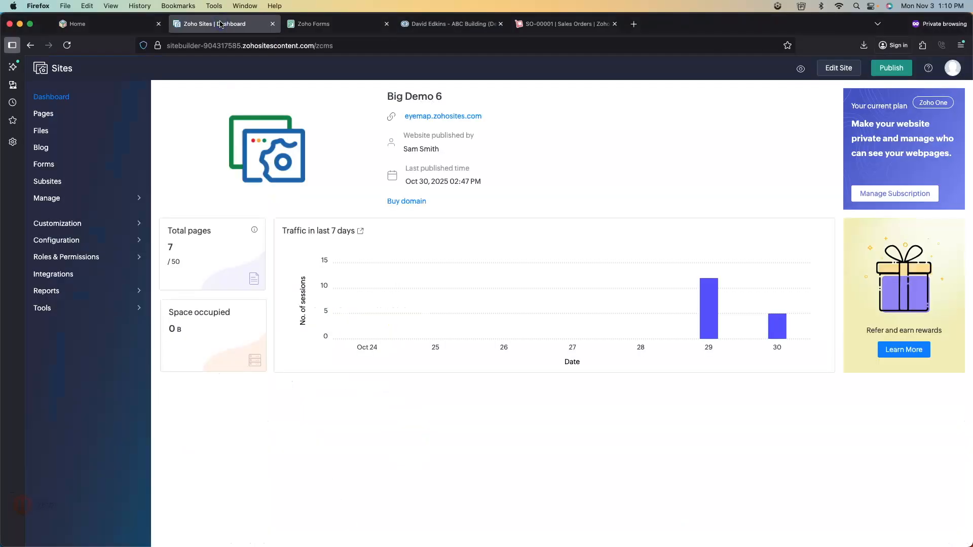
pyautogui.click(120, 22)
pyautogui.click(199, 23)
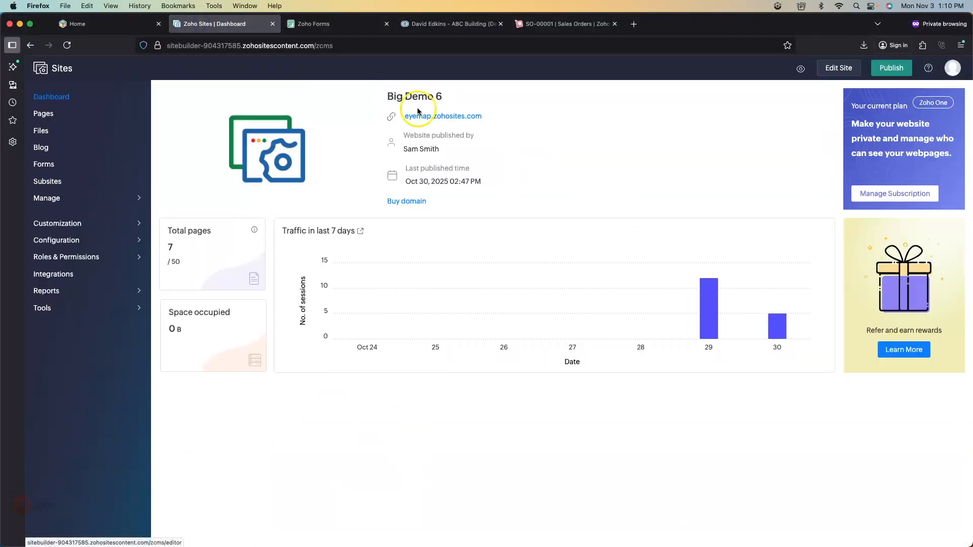
pyautogui.click(432, 116)
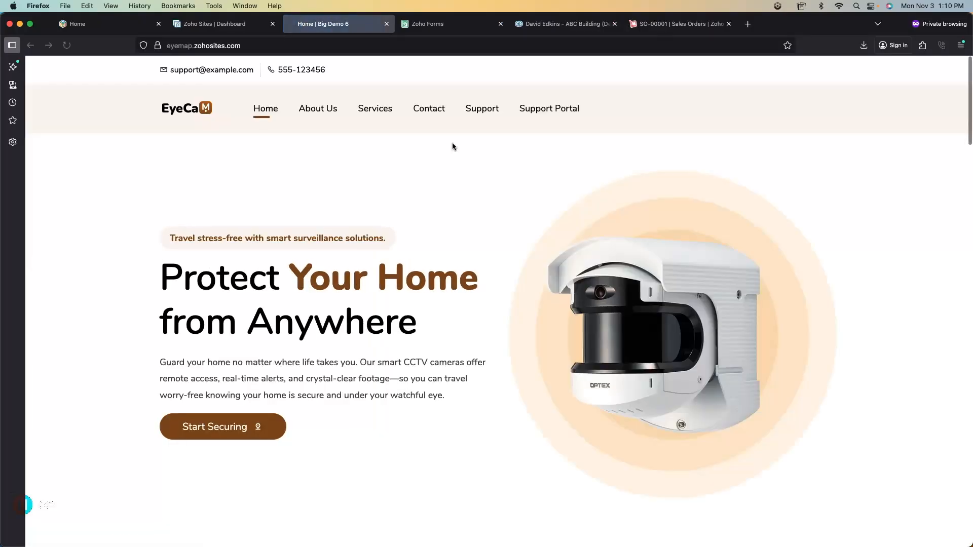
pyautogui.scroll(-1, 414, 243)
pyautogui.scroll(1, 414, 243)
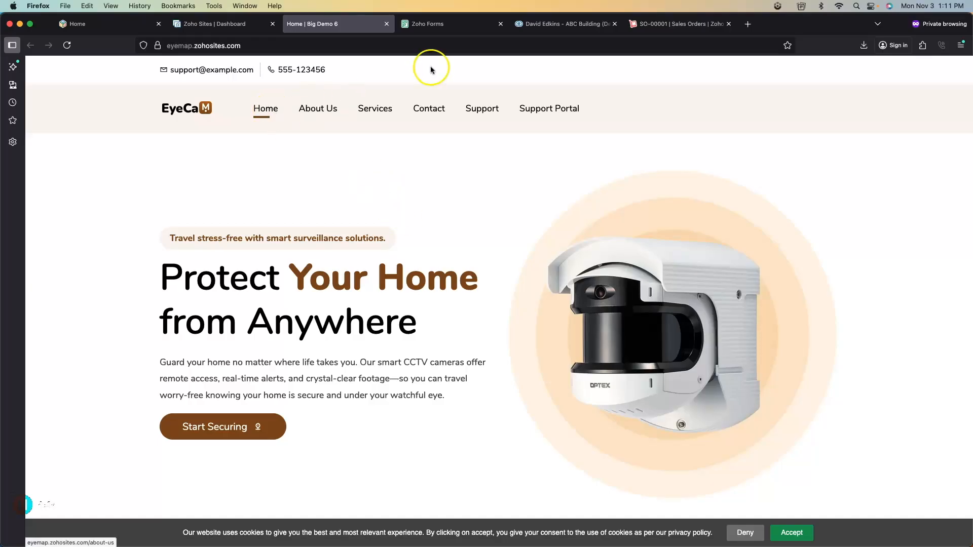
# - Switch to Zoho CRM and open the estimate listed under Zoho Finance for the ABC Building deal
pyautogui.click(550, 32)
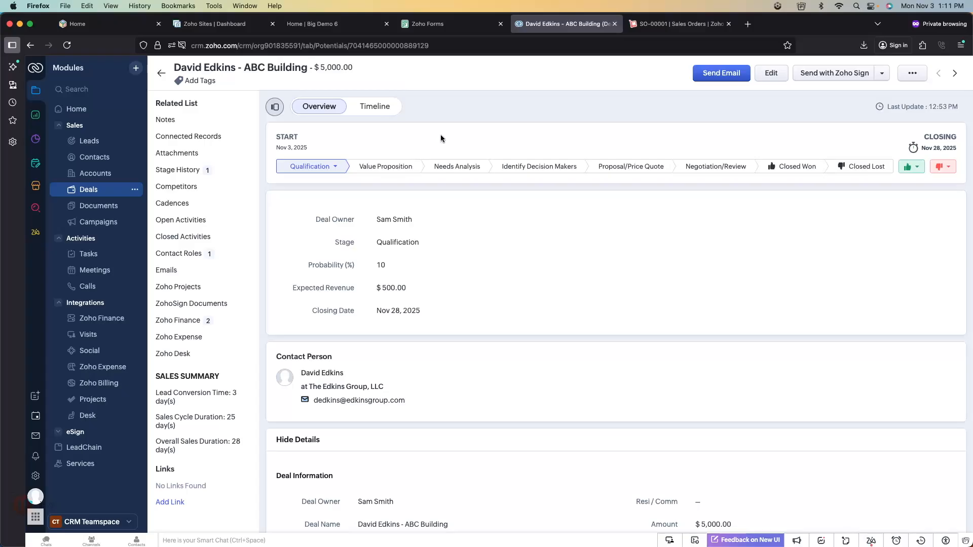
pyautogui.click(195, 320)
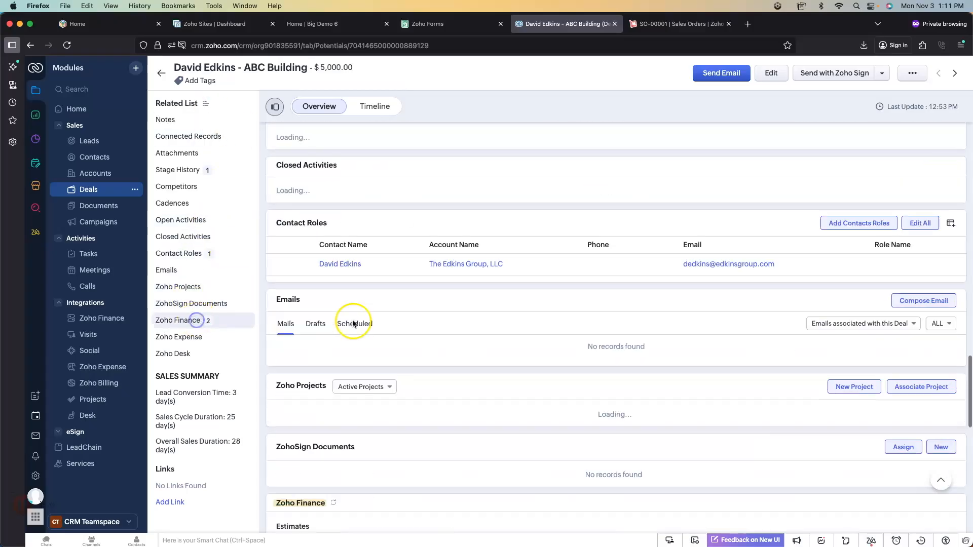
pyautogui.click(346, 195)
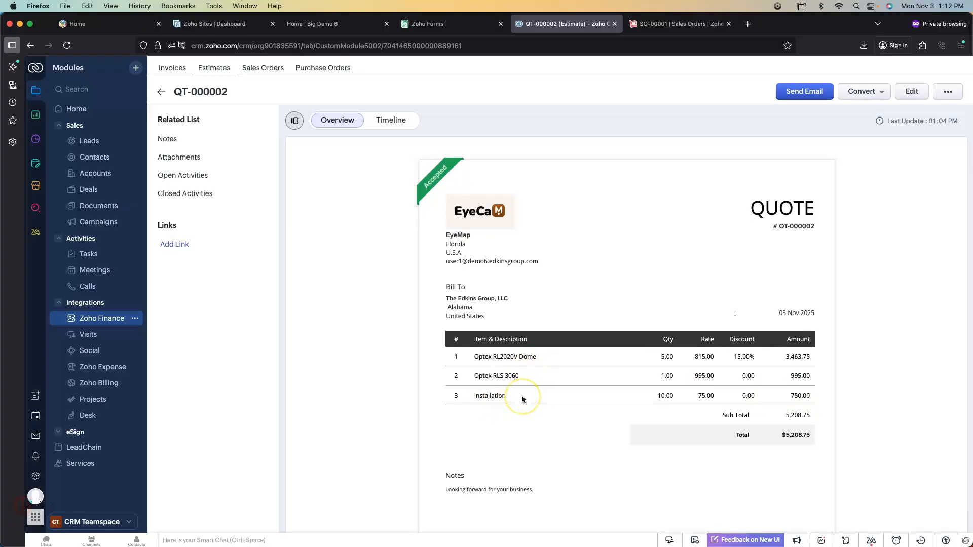
# - Open the eGroup Building deal from the Deals module and view its Proposal.pdf ZohoSign document record
pyautogui.click(90, 190)
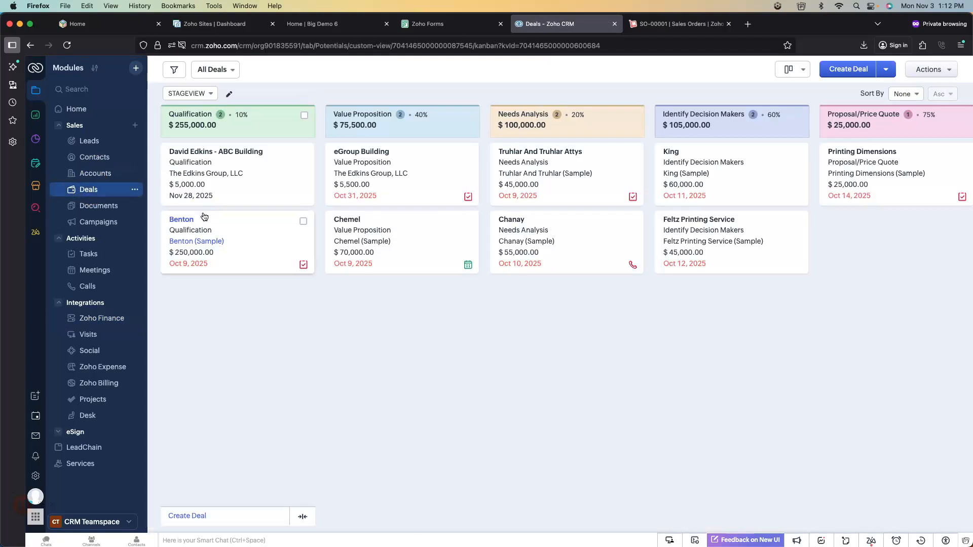
pyautogui.click(362, 152)
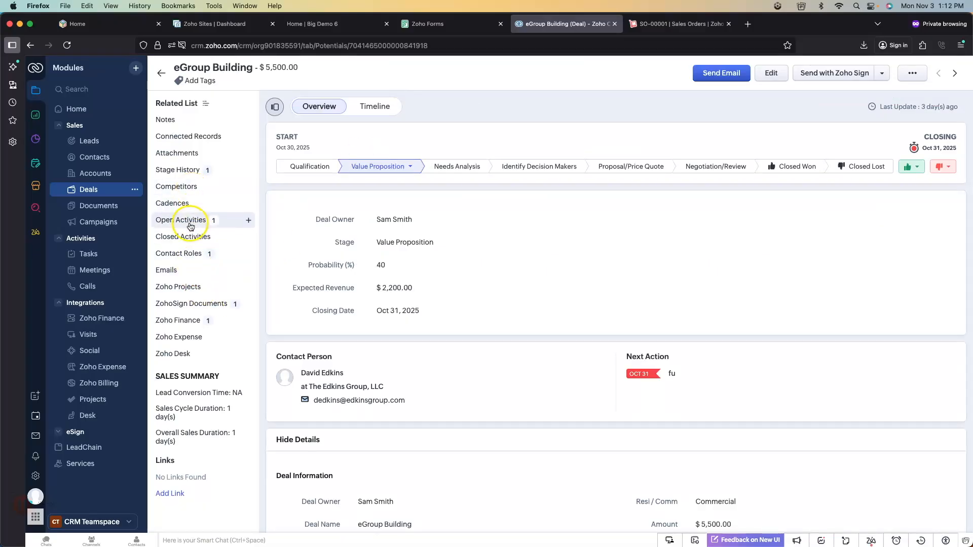
pyautogui.click(190, 304)
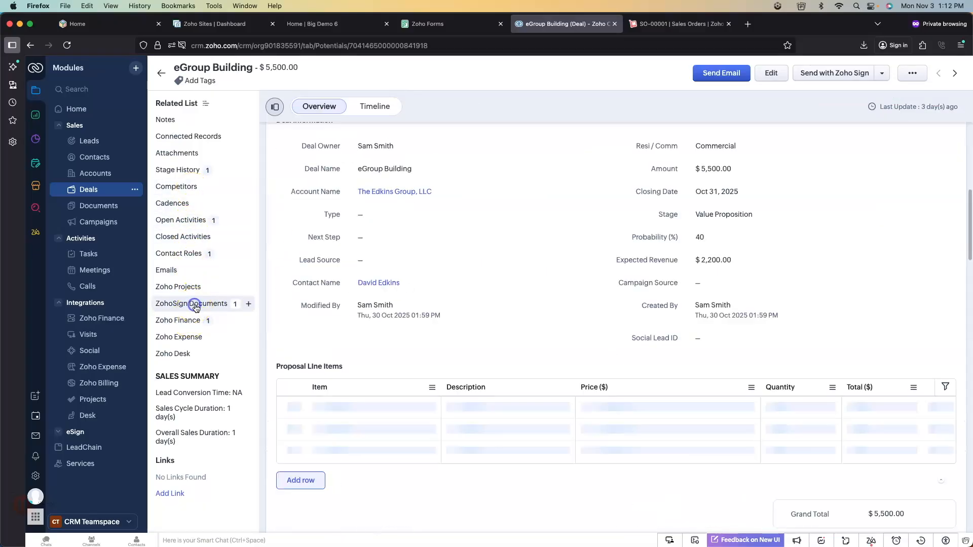
pyautogui.click(343, 177)
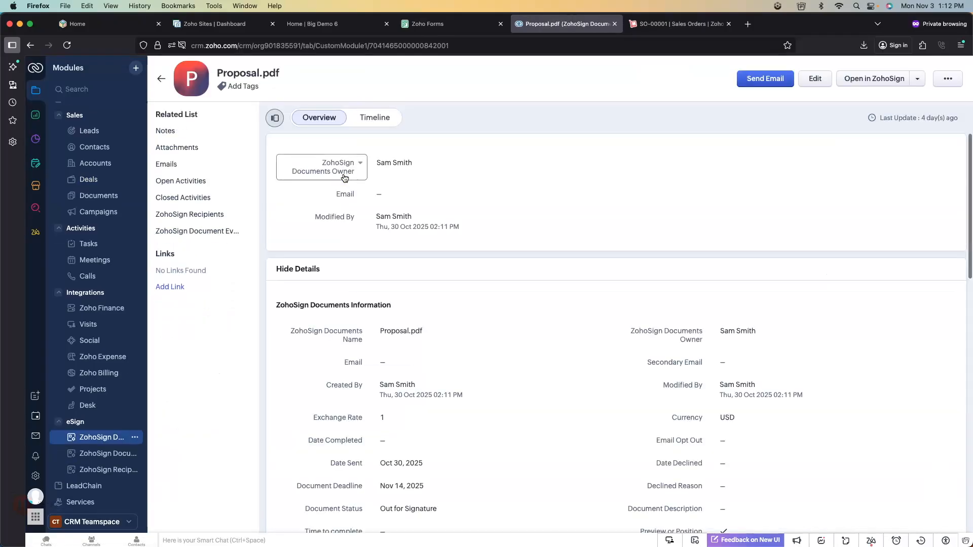
# - Review the ZohoSign document's details and open the first Proposal.pdf file among its attachments
pyautogui.scroll(-3, 450, 400)
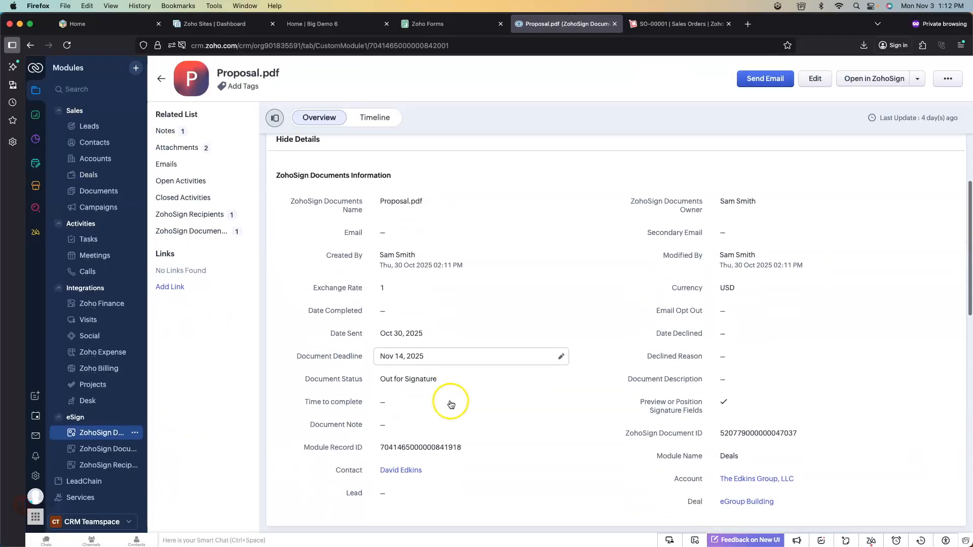
pyautogui.click(189, 147)
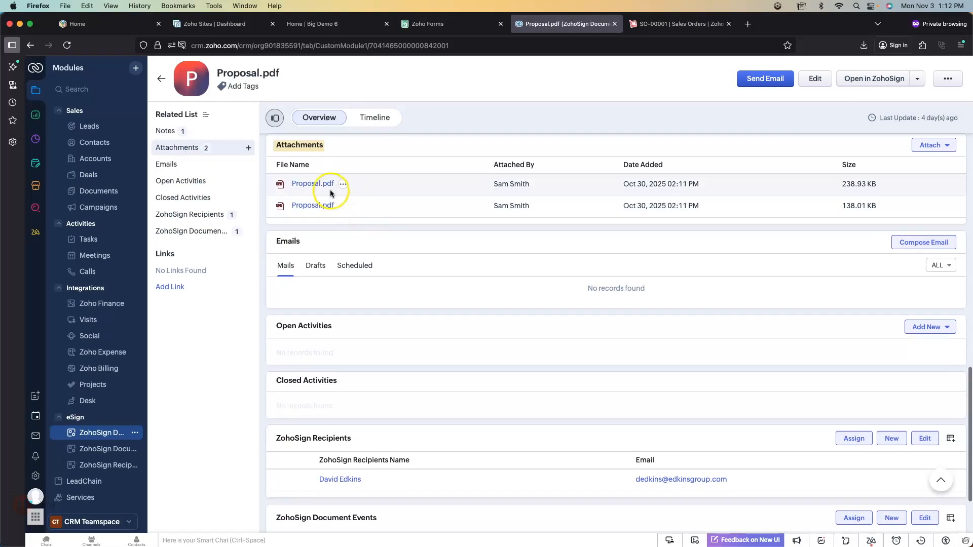
pyautogui.click(313, 183)
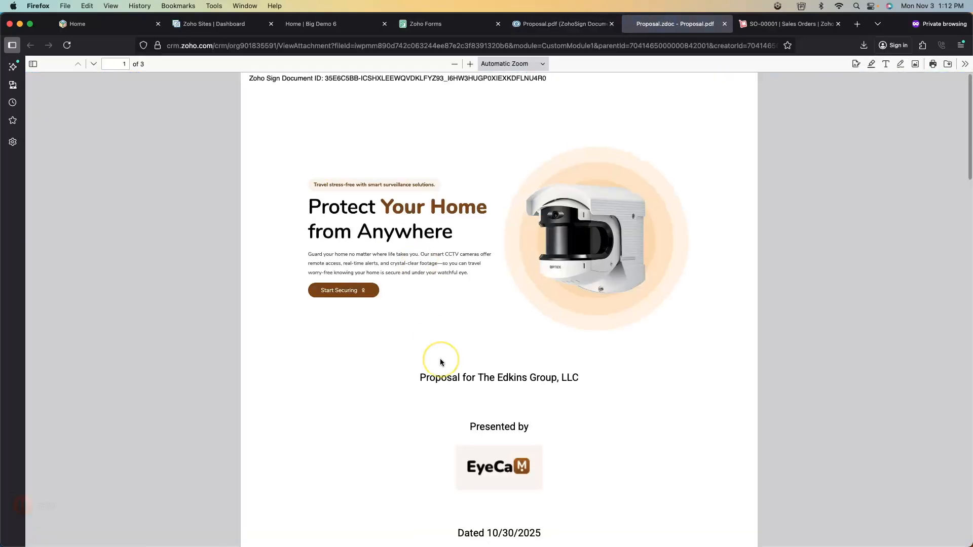
# - Examine the proposal's cover page and compare its branding with the Big Demo 6 website home page
pyautogui.scroll(-1, 440, 360)
pyautogui.scroll(-2, 440, 361)
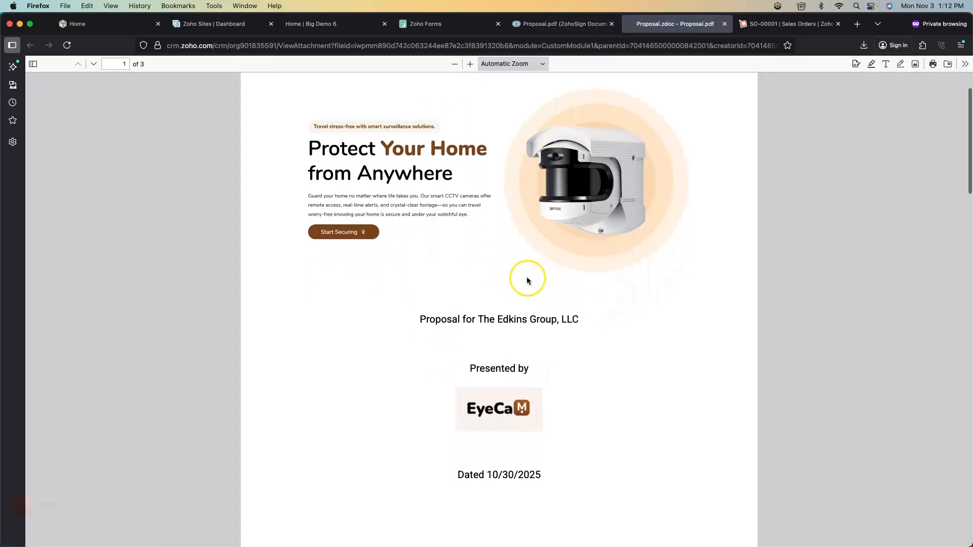
pyautogui.scroll(-2, 598, 299)
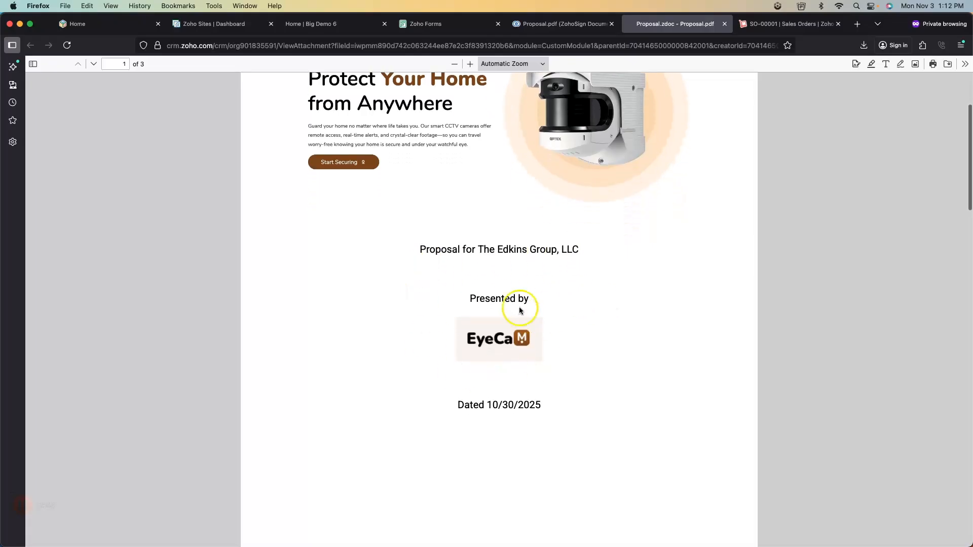
pyautogui.scroll(2, 519, 309)
pyautogui.scroll(1, 515, 300)
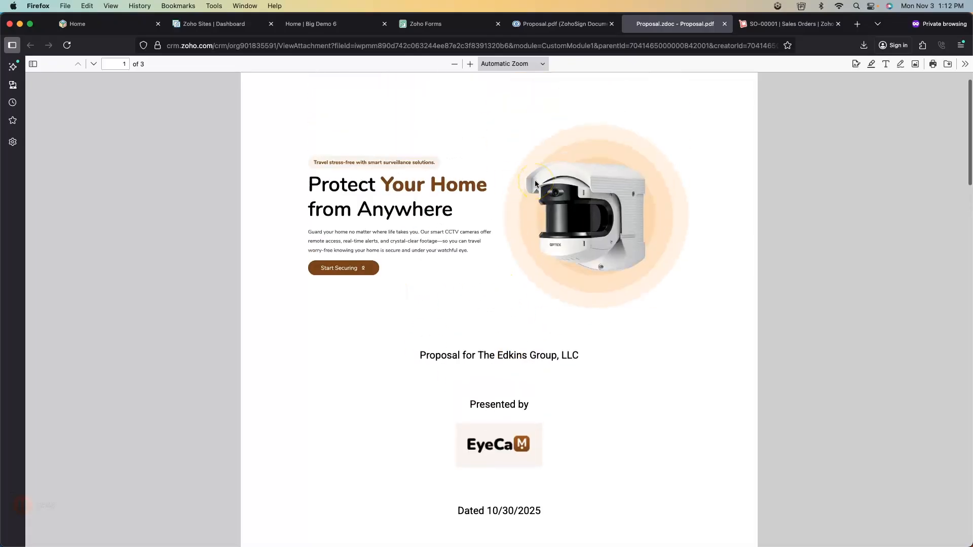
pyautogui.scroll(-3, 527, 213)
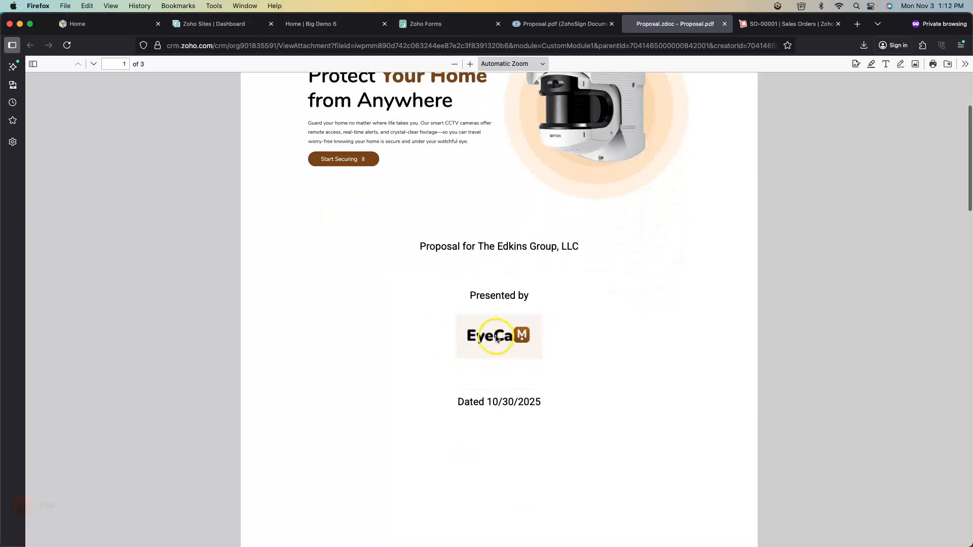
pyautogui.scroll(-1, 499, 334)
pyautogui.click(305, 26)
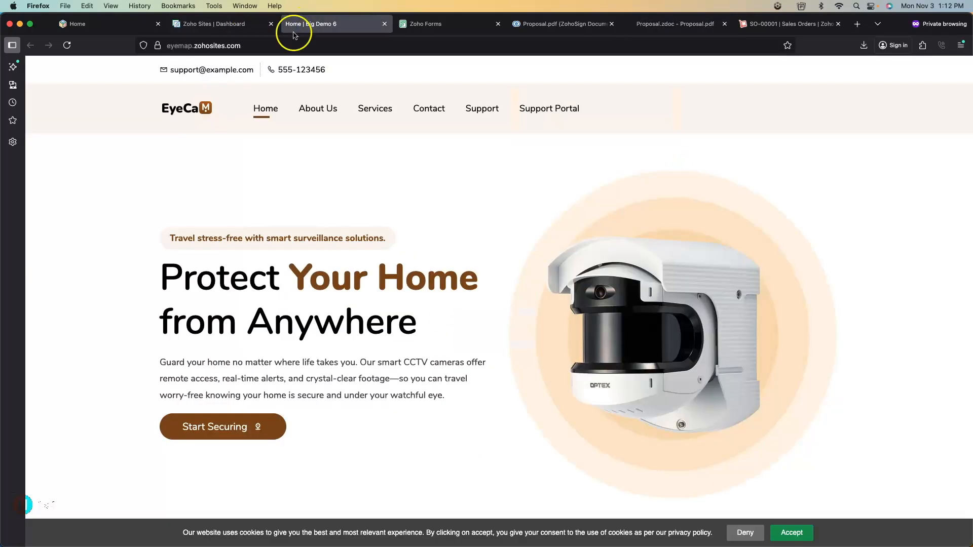
pyautogui.click(672, 30)
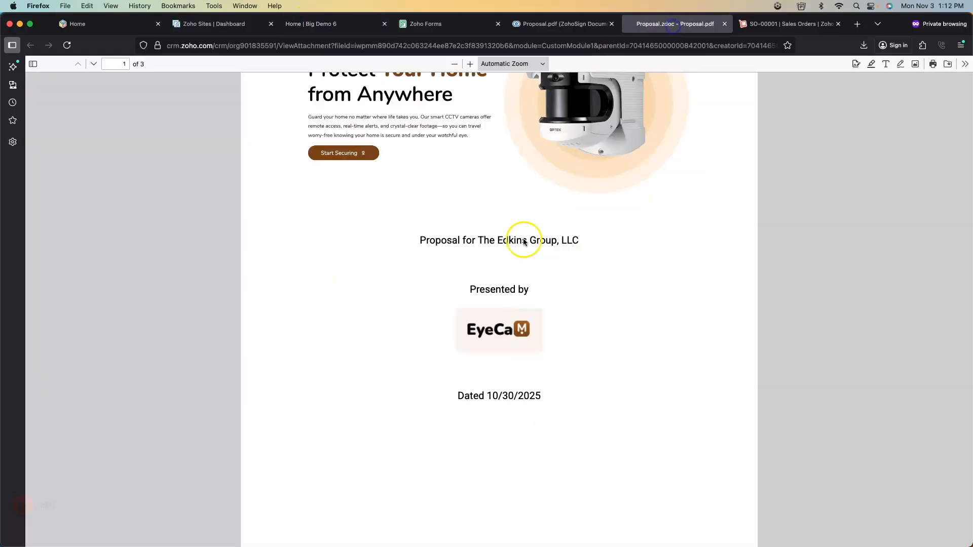
# - Read the proposal's introduction, scope of work, system overview, line-item pricing table and closing signature section
pyautogui.scroll(-2, 506, 307)
pyautogui.scroll(-9, 493, 299)
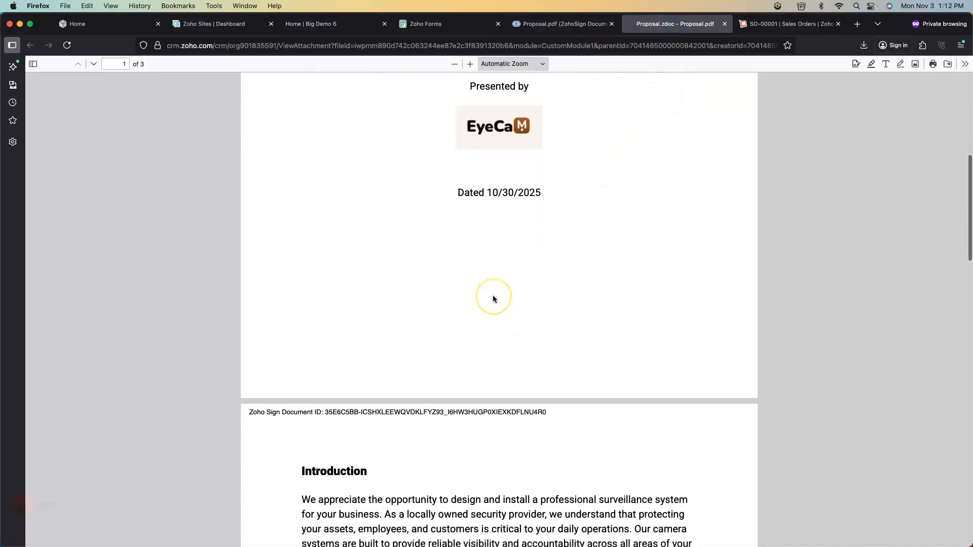
pyautogui.scroll(-4, 391, 359)
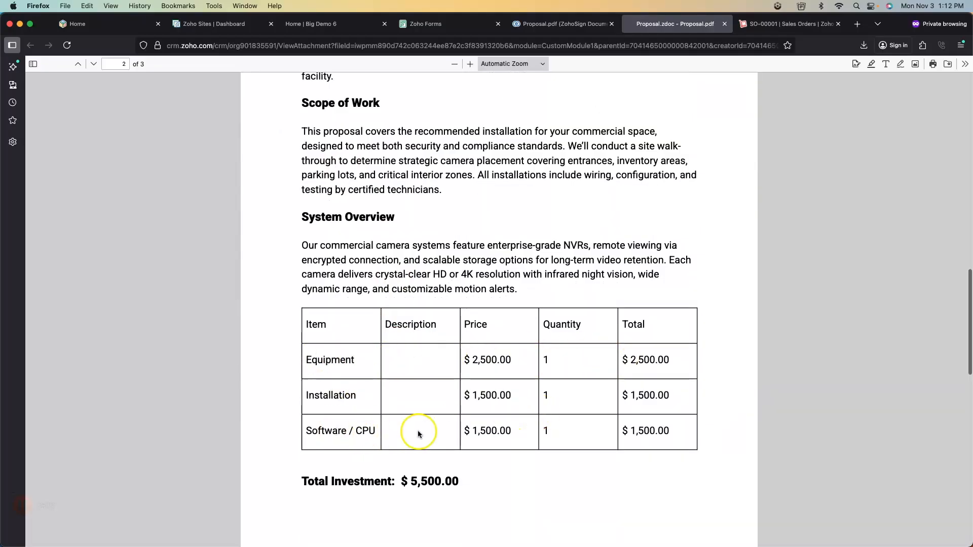
pyautogui.scroll(-2, 403, 430)
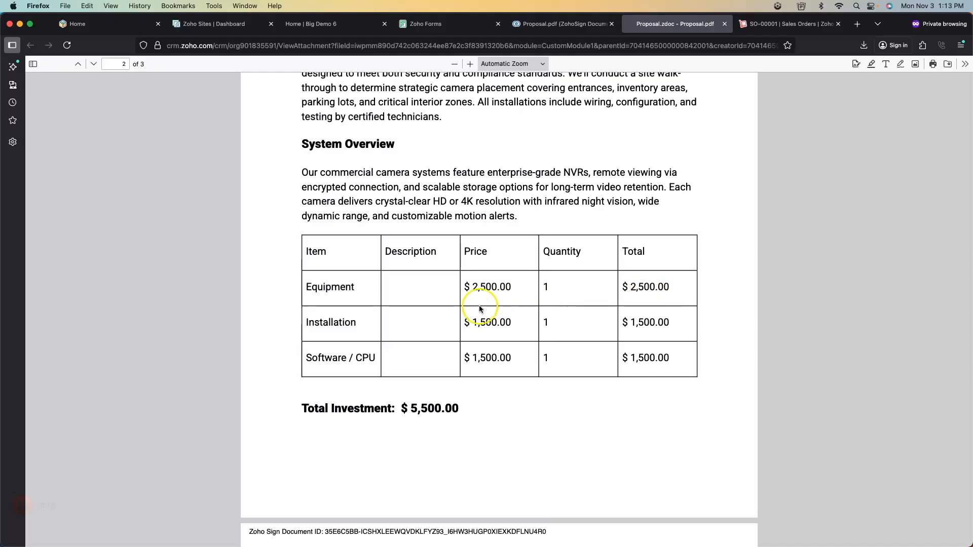
pyautogui.scroll(-1, 477, 306)
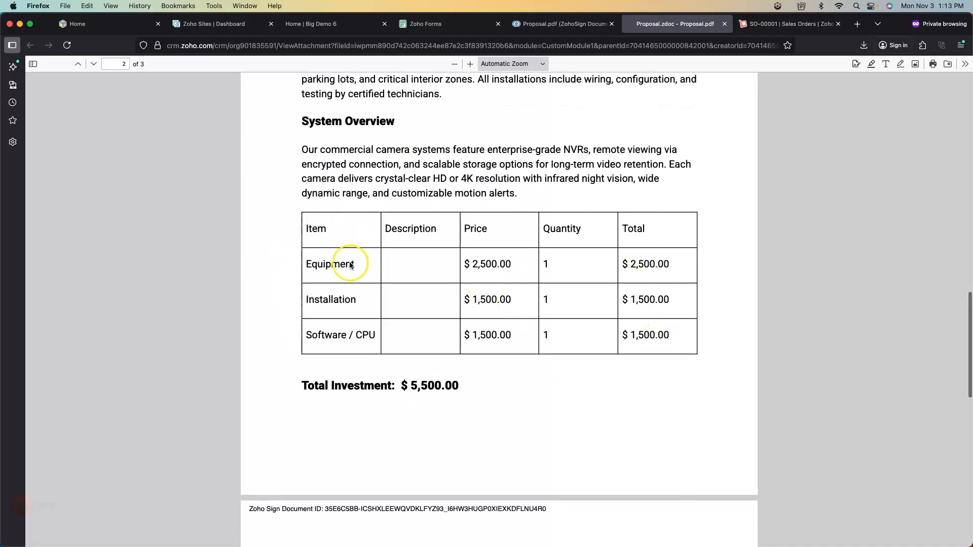
pyautogui.scroll(-10, 501, 294)
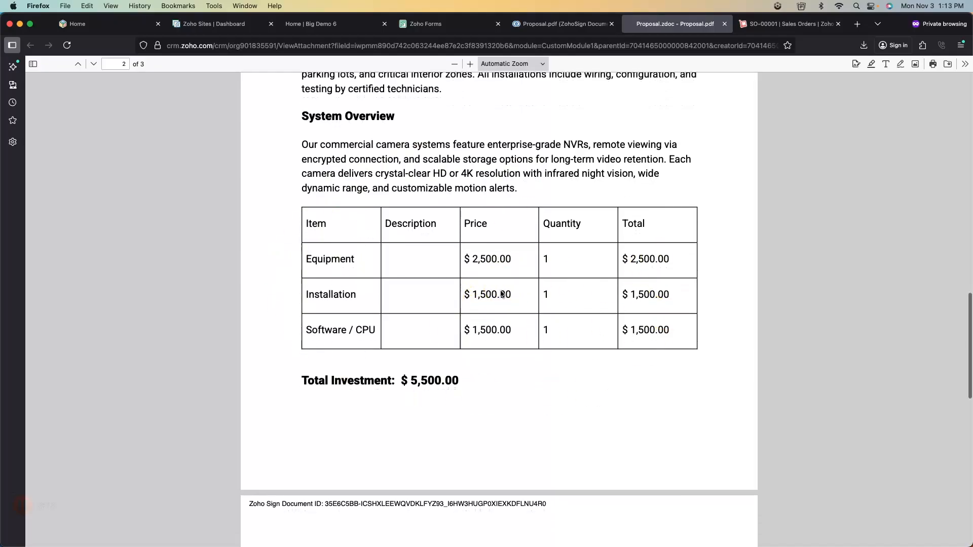
pyautogui.scroll(-3, 501, 293)
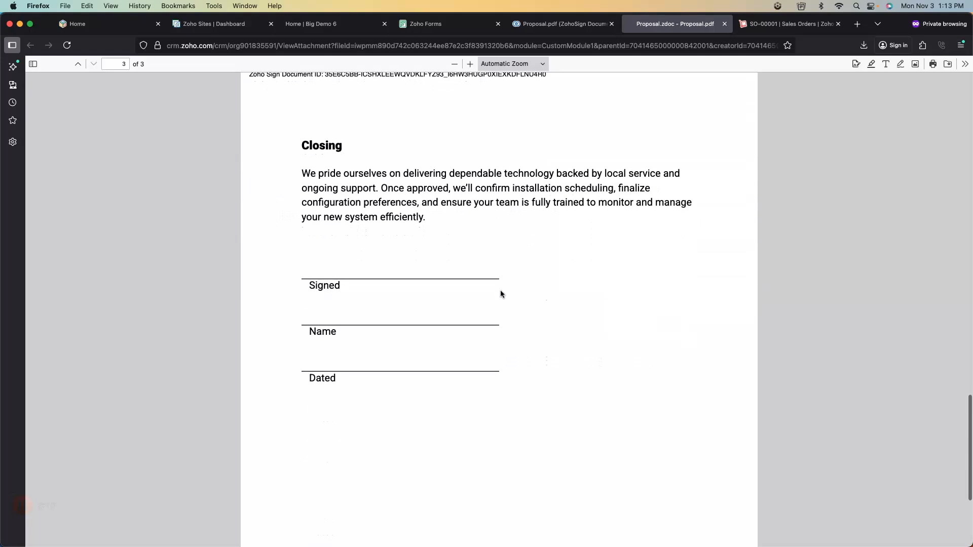
pyautogui.scroll(15, 500, 294)
pyautogui.scroll(11, 501, 294)
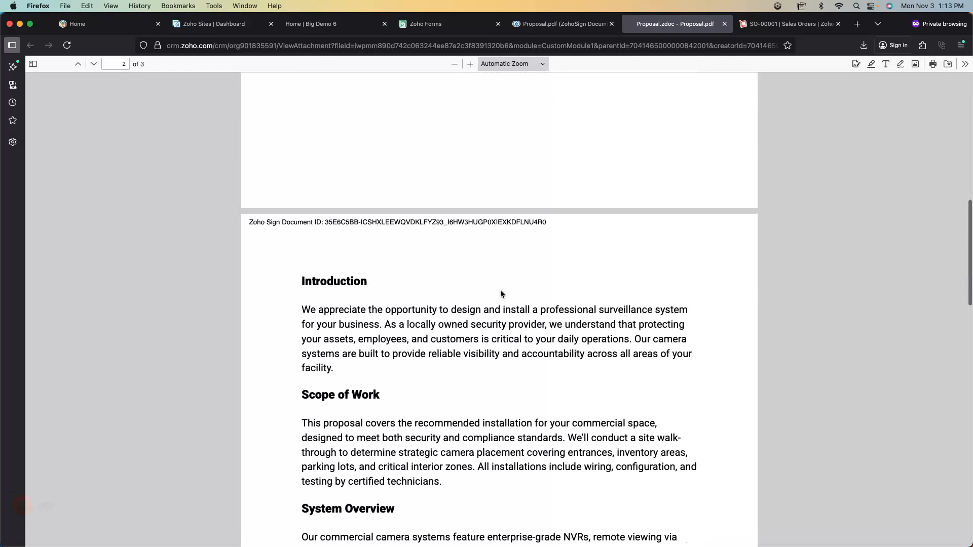
pyautogui.scroll(-6, 500, 290)
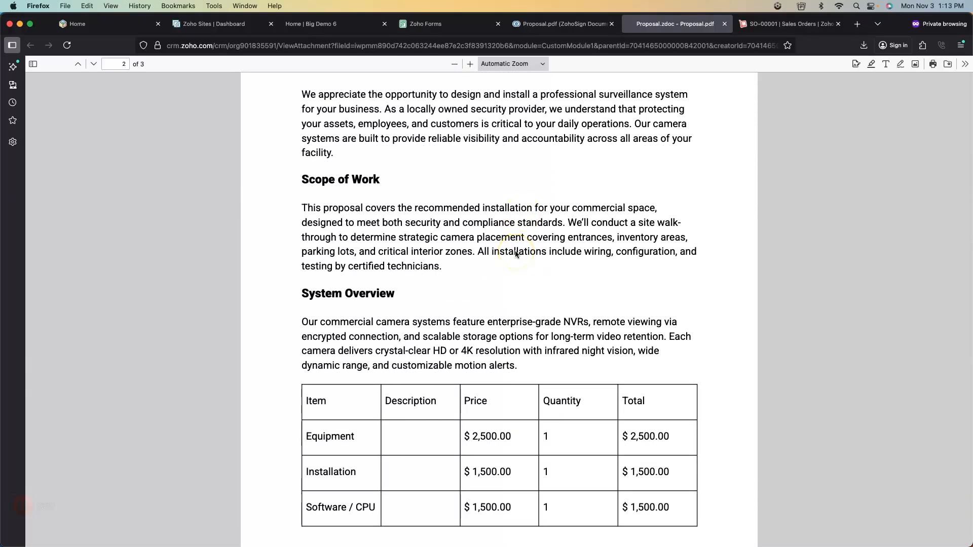
pyautogui.scroll(-13, 537, 322)
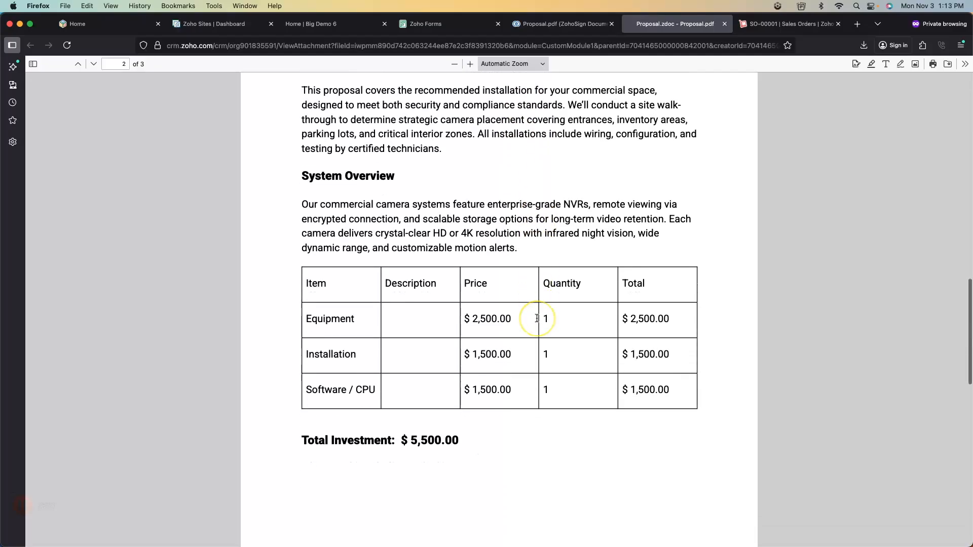
pyautogui.scroll(15, 537, 319)
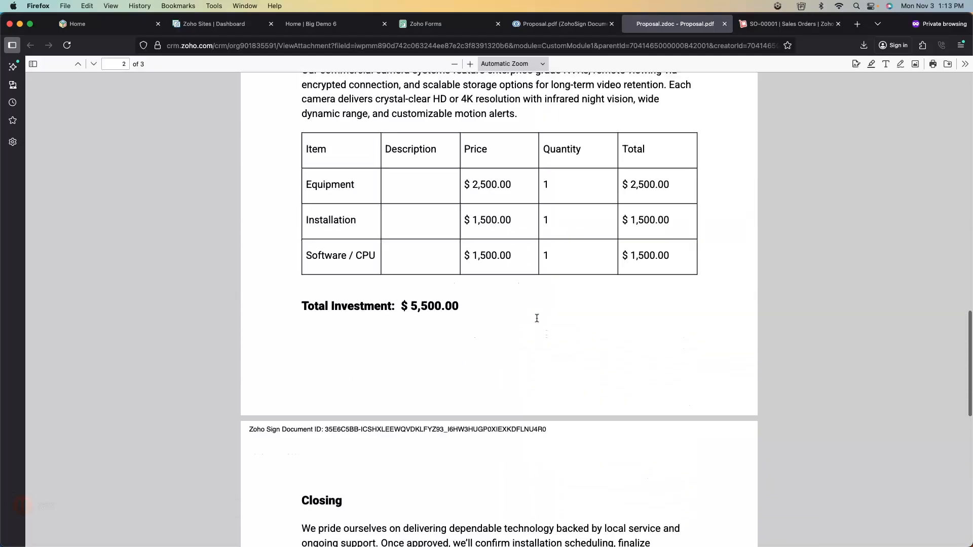
# - Close the proposal PDF and reopen the ABC Building deal from the Deals module in Zoho CRM
pyautogui.click(724, 24)
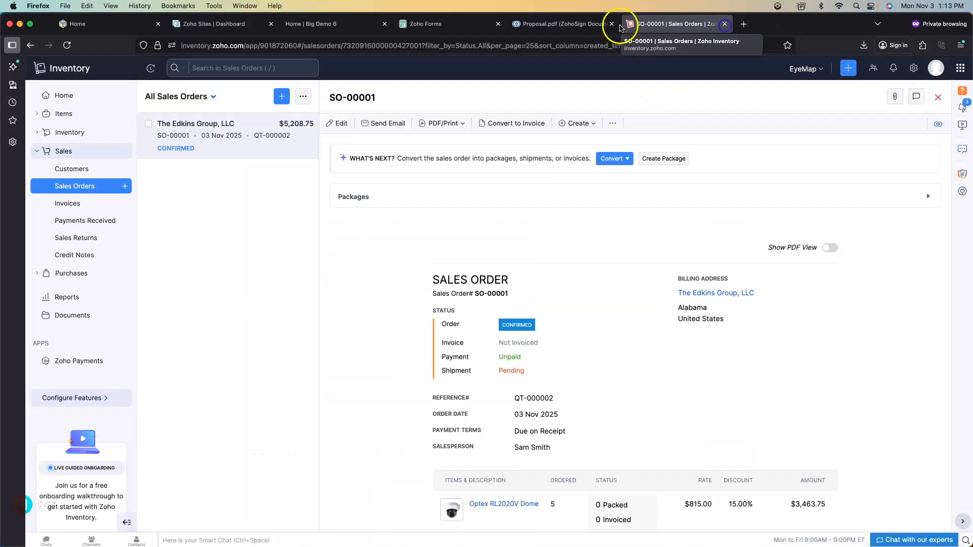
pyautogui.click(540, 25)
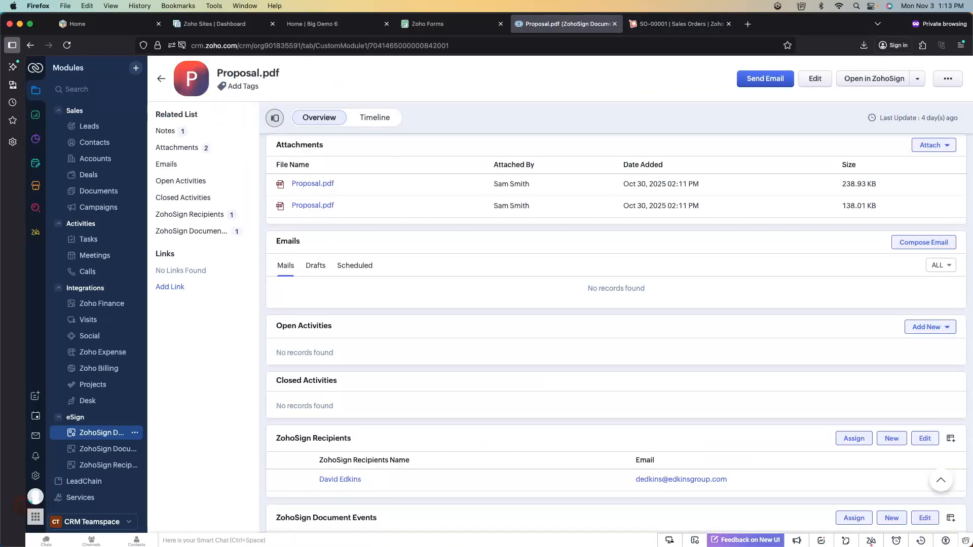
pyautogui.click(84, 174)
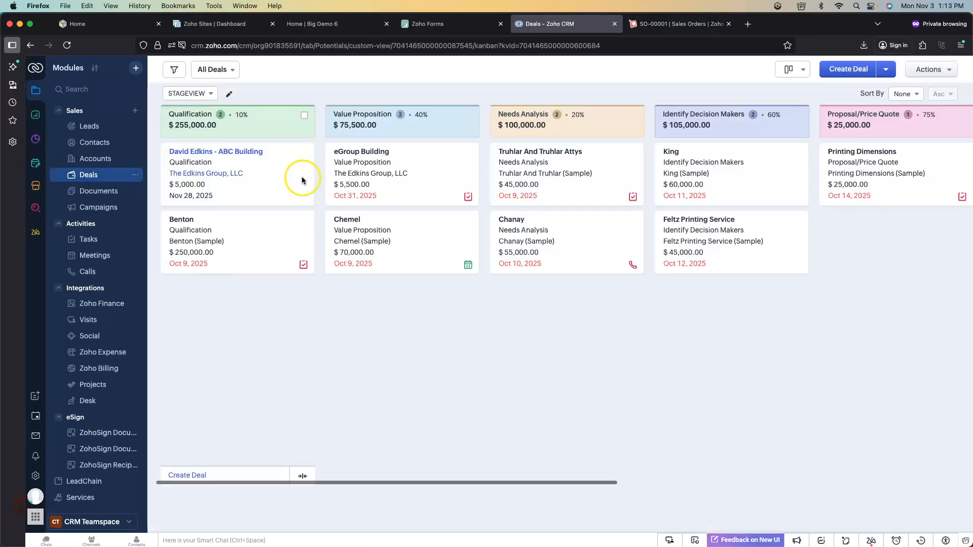
pyautogui.click(238, 153)
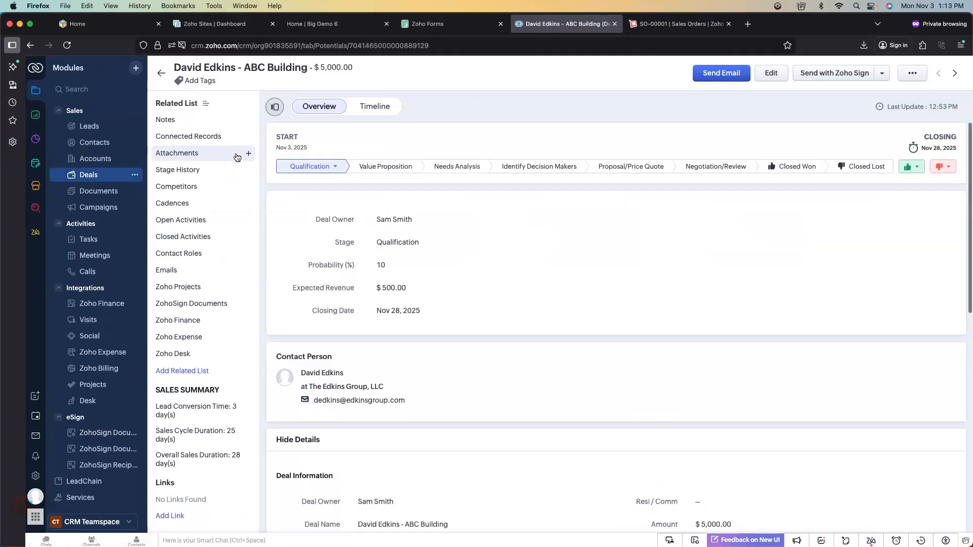
pyautogui.click(557, 259)
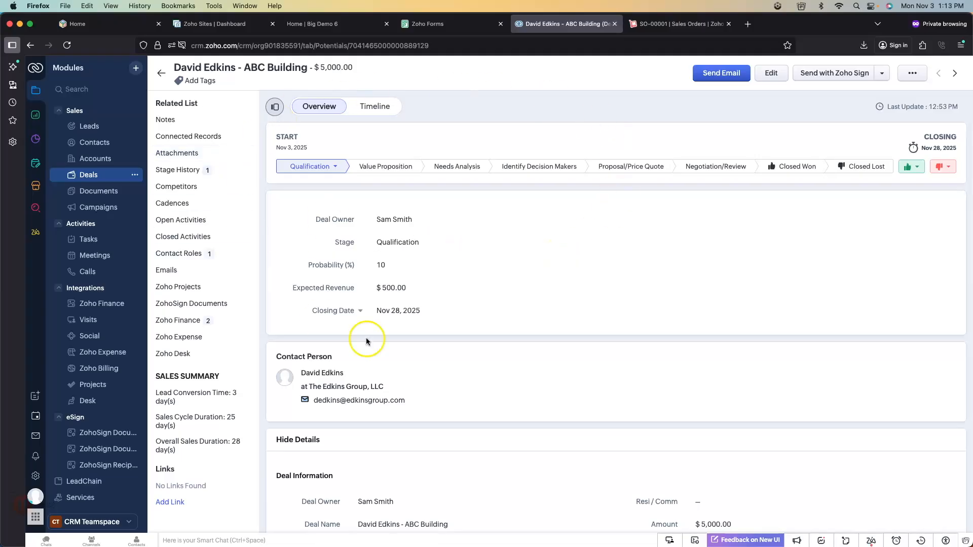
# - Review the ABC Building deal's details, open the deal for editing and open its page layout editor in a new tab
pyautogui.scroll(-5, 528, 306)
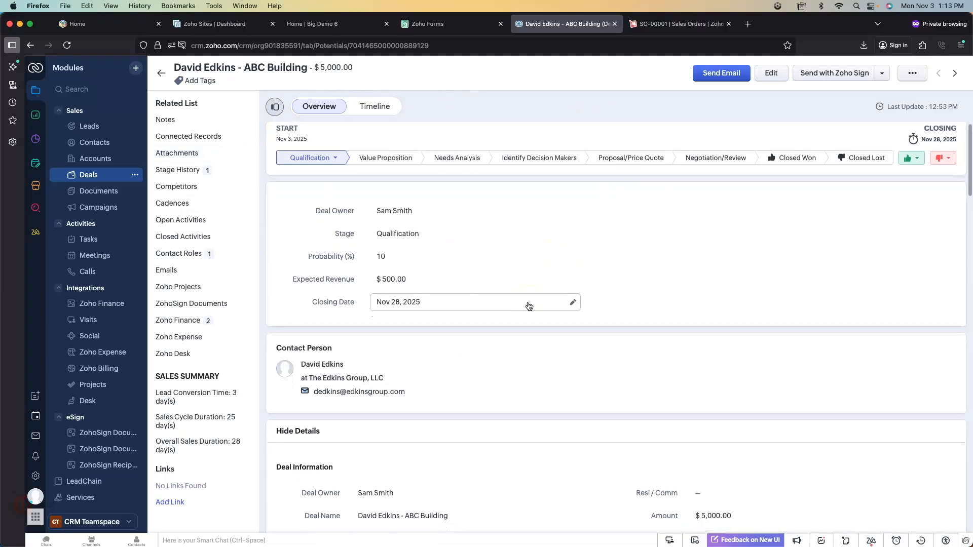
pyautogui.scroll(-3, 529, 306)
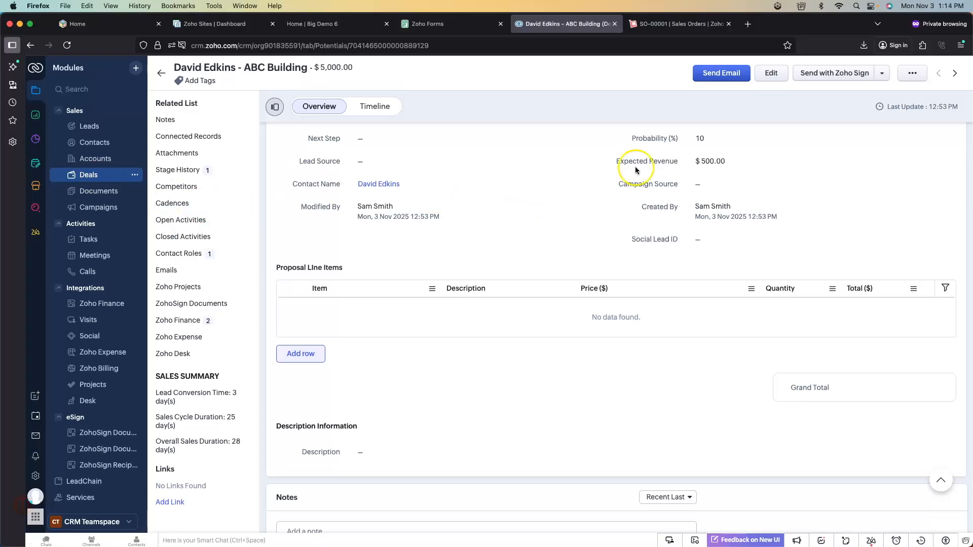
pyautogui.click(773, 73)
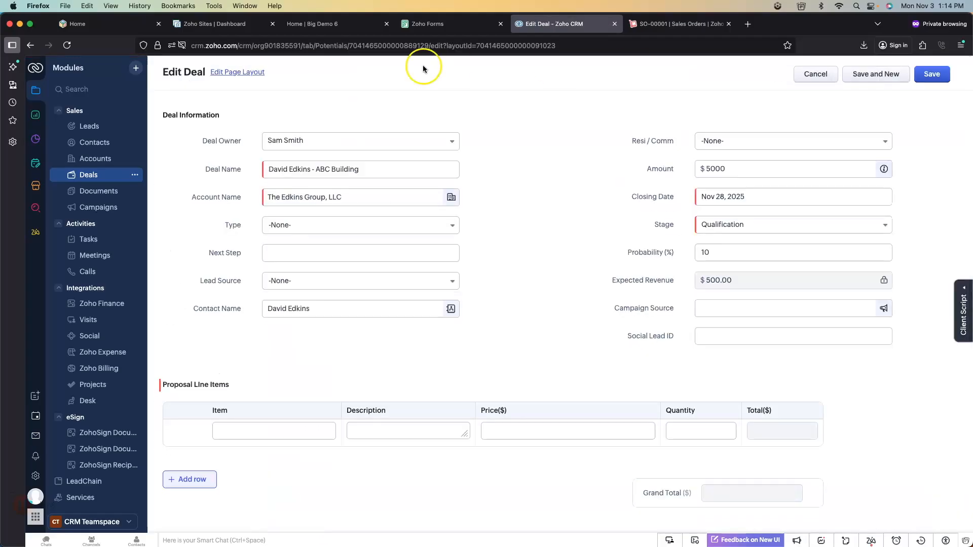
pyautogui.click(249, 72)
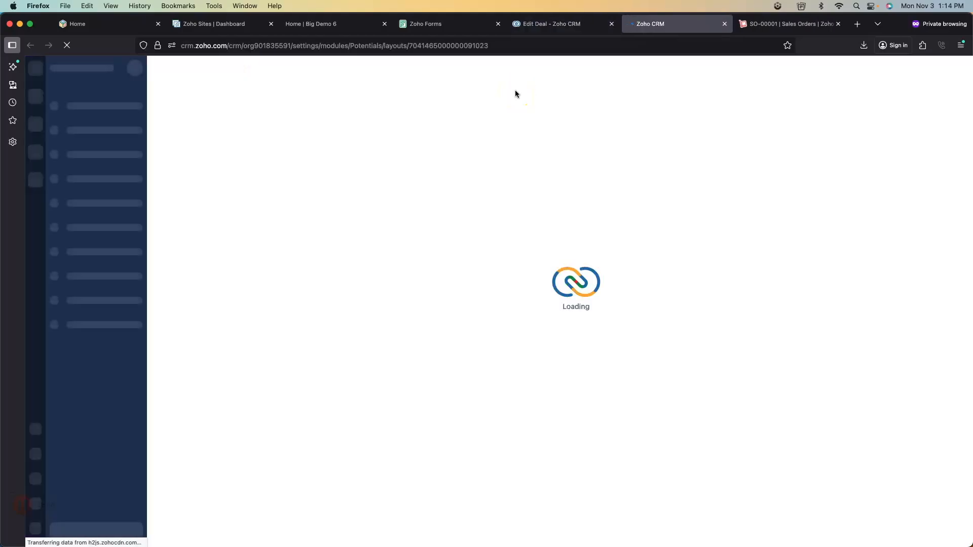
# - Return to the deal's edit form and look over the Deals module's customization options and the Proposal Line Items subform
pyautogui.click(566, 32)
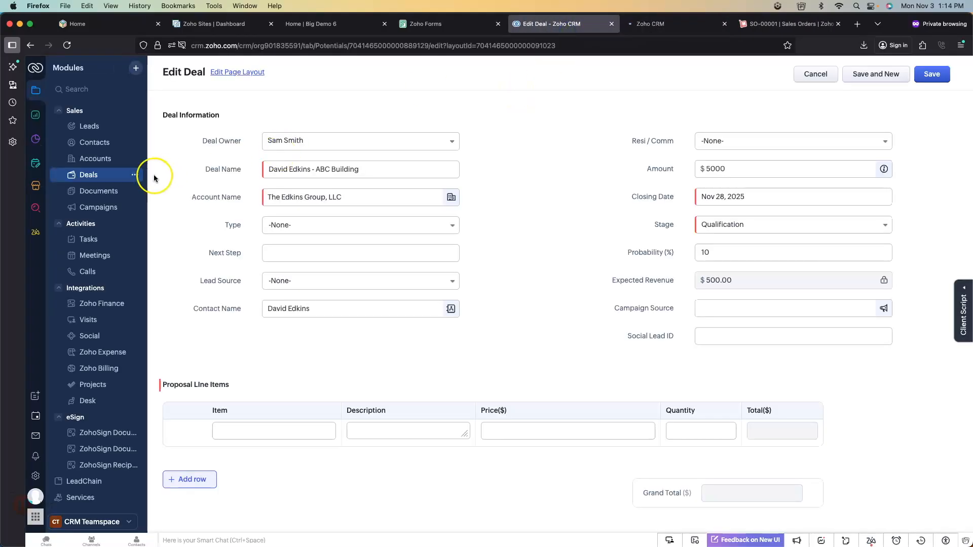
pyautogui.click(135, 175)
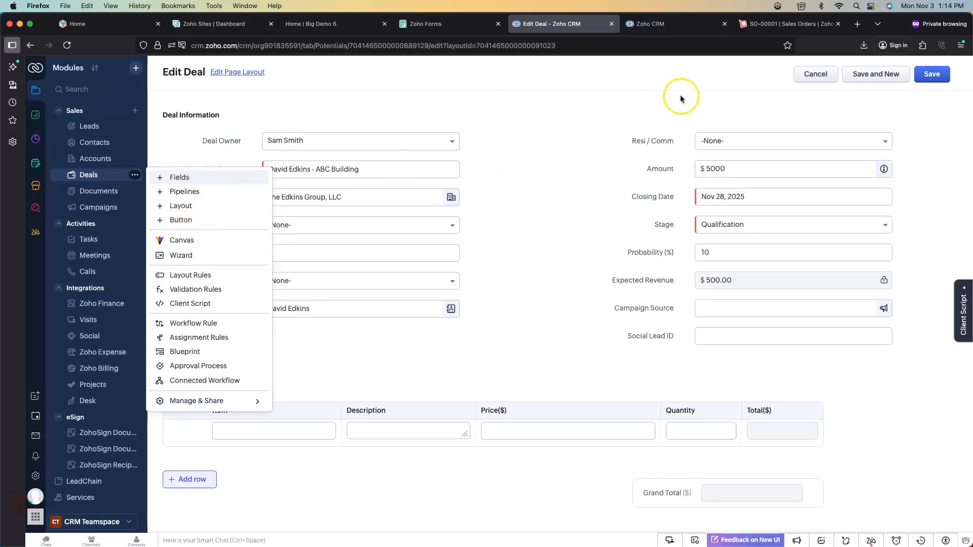
pyautogui.click(580, 113)
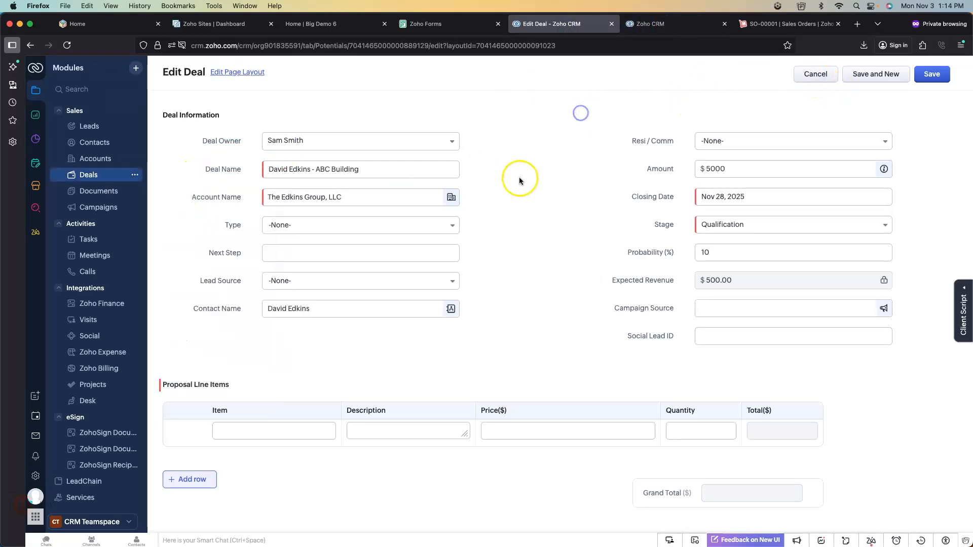
pyautogui.scroll(-1, 516, 227)
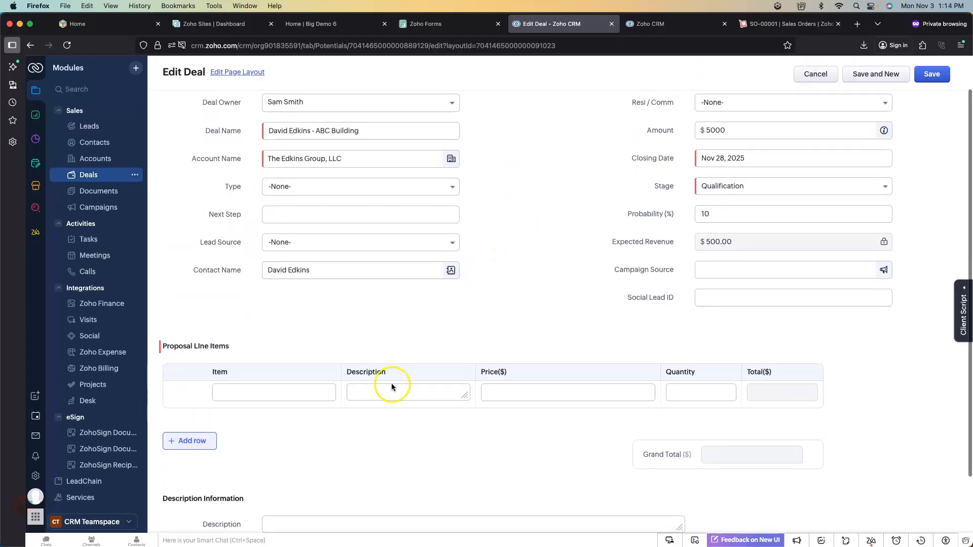
# - Add a new subform above Proposal Line Items in the Deals layout, comparing the Static type and keeping Standard
pyautogui.click(648, 25)
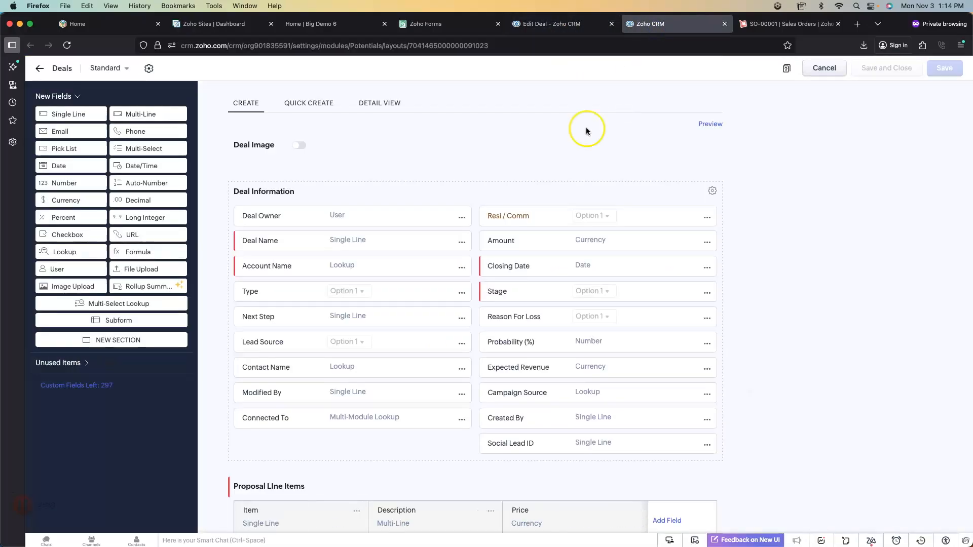
pyautogui.scroll(-3, 412, 320)
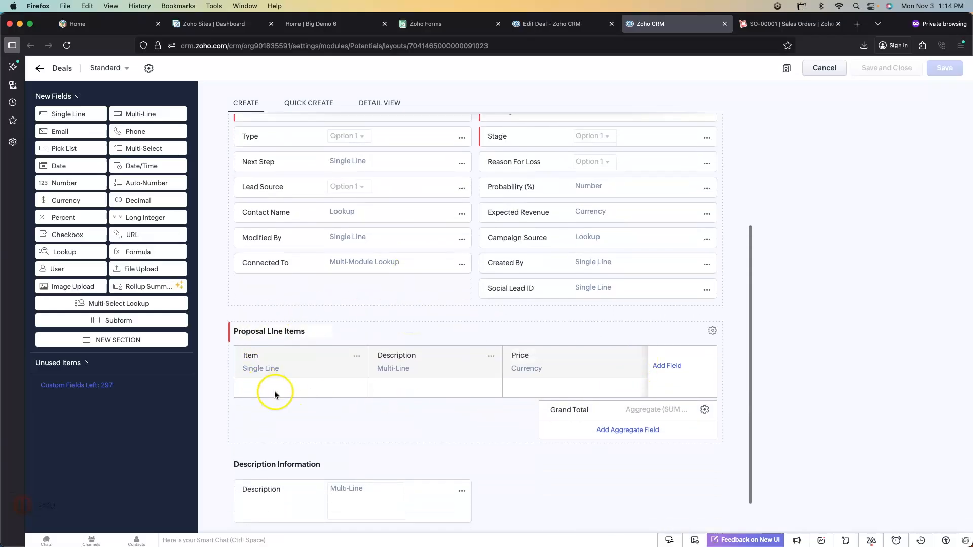
pyautogui.moveTo(107, 322); pyautogui.dragTo(320, 320)
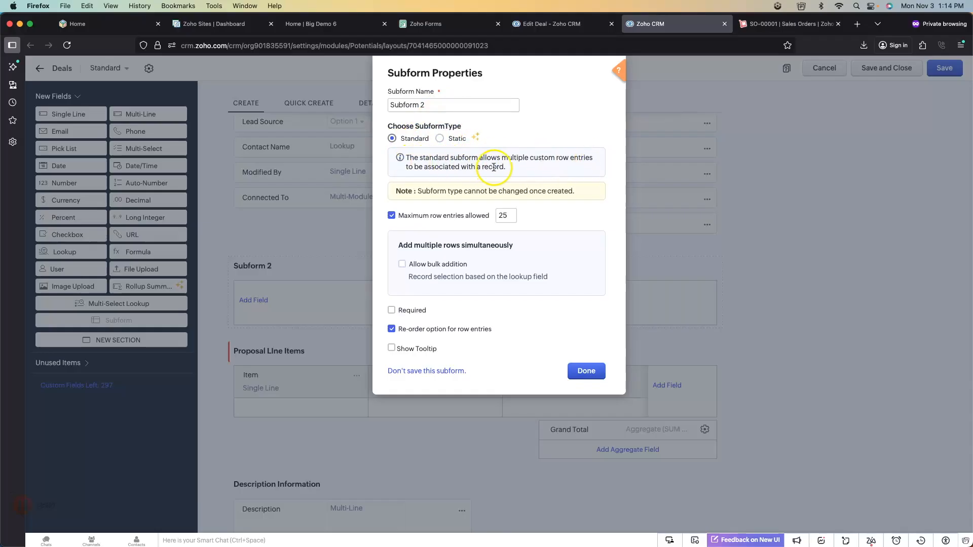
pyautogui.click(445, 138)
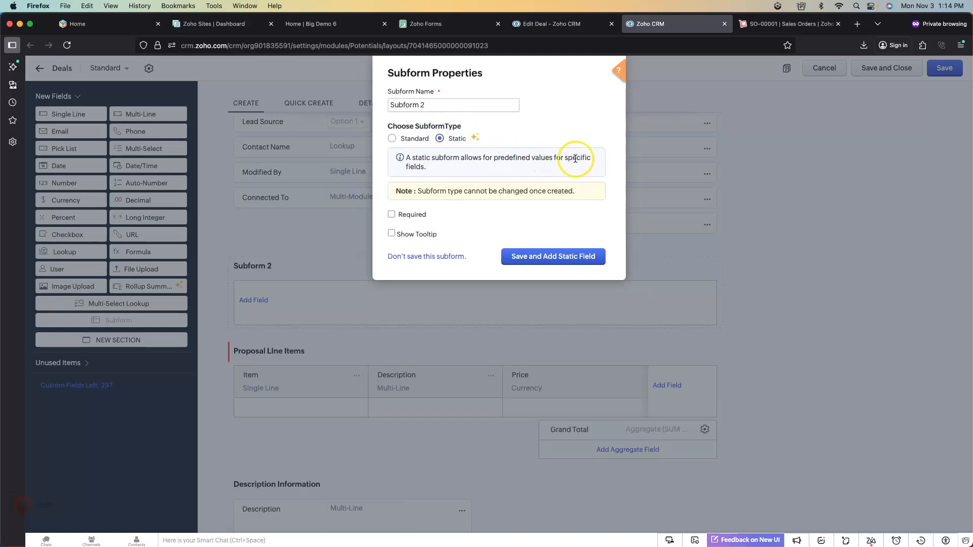
pyautogui.click(413, 140)
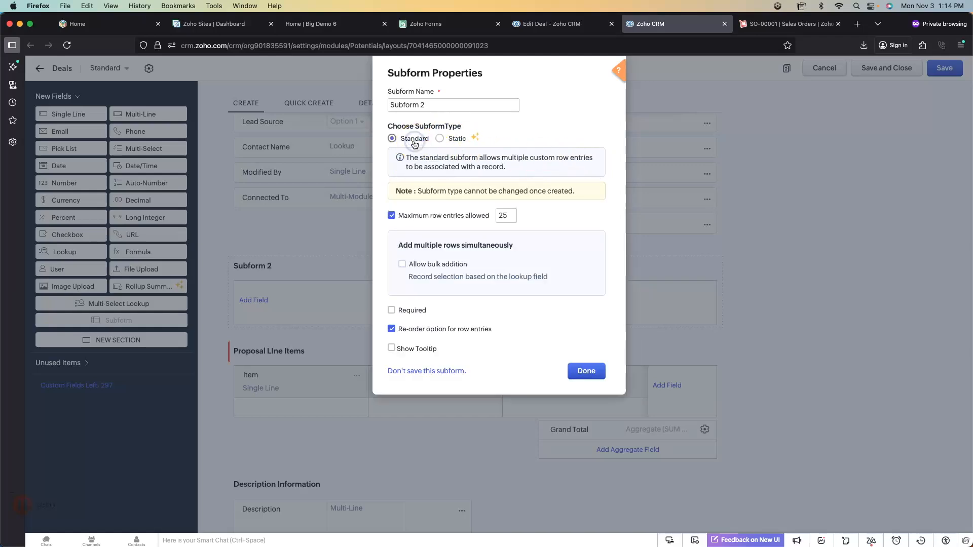
pyautogui.doubleClick(500, 214)
# - Leave the ABC Building edit form without saving and open the eGroup Building deal from its contact person's record
pyautogui.click(556, 31)
pyautogui.click(799, 74)
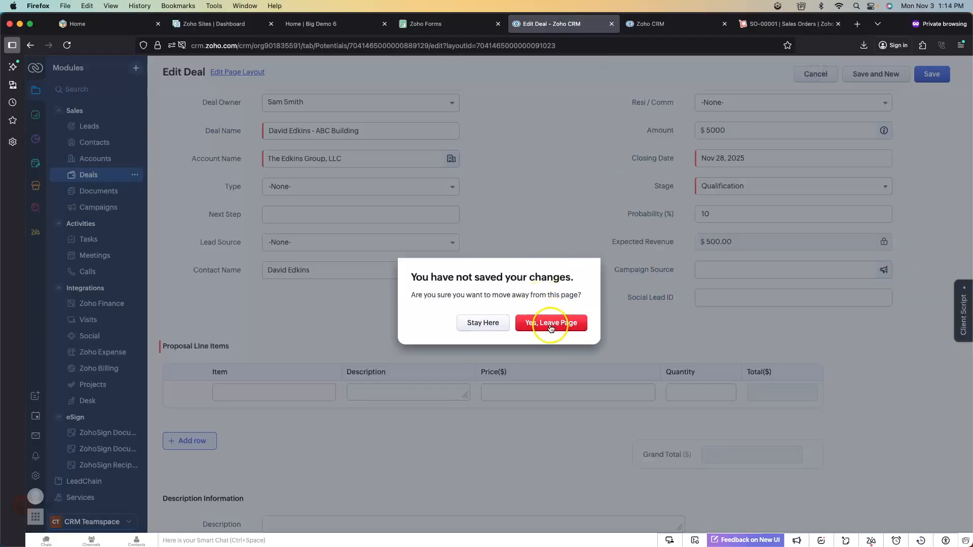
pyautogui.click(552, 326)
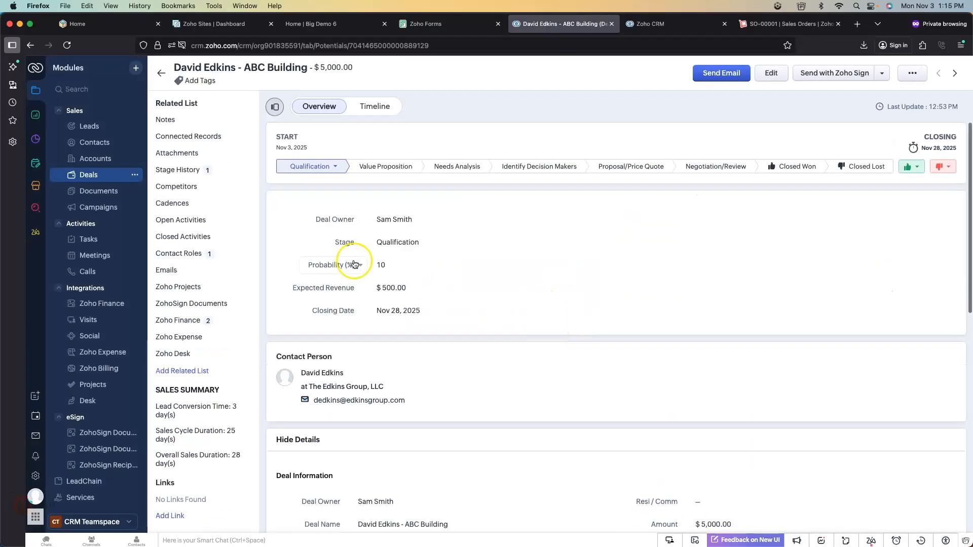
pyautogui.click(324, 372)
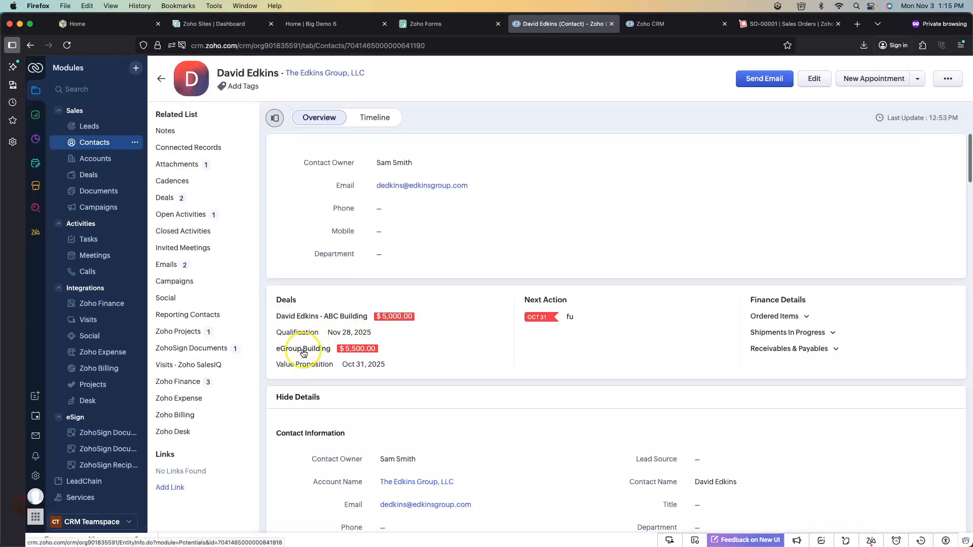
pyautogui.click(302, 349)
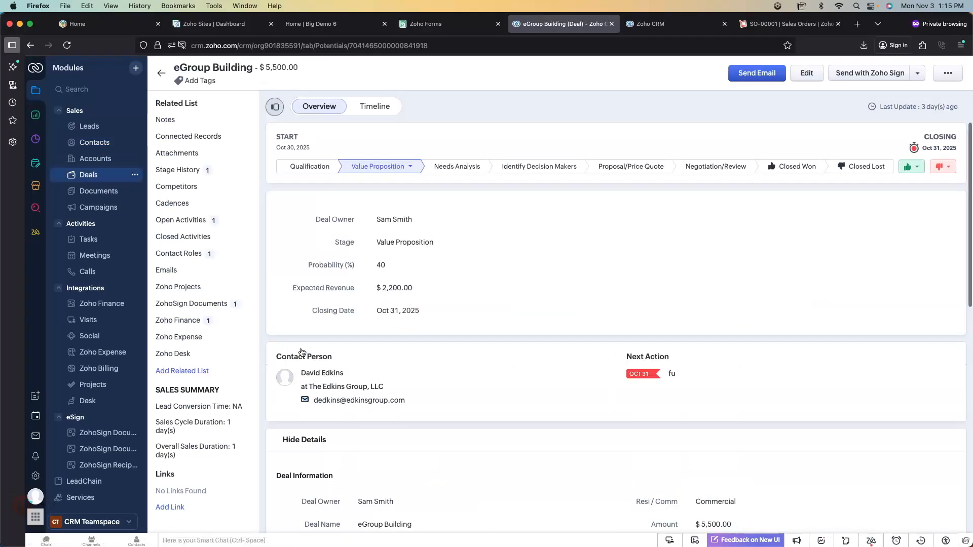
# - Try moving the Equipment line item below Installation and back in the eGroup Building deal, leaving the form without saving
pyautogui.click(806, 73)
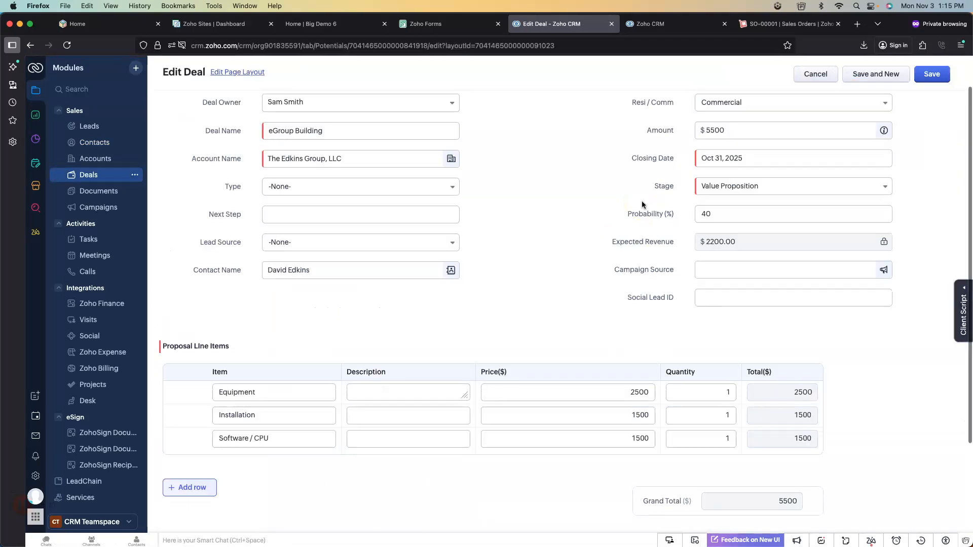
pyautogui.scroll(-3, 561, 266)
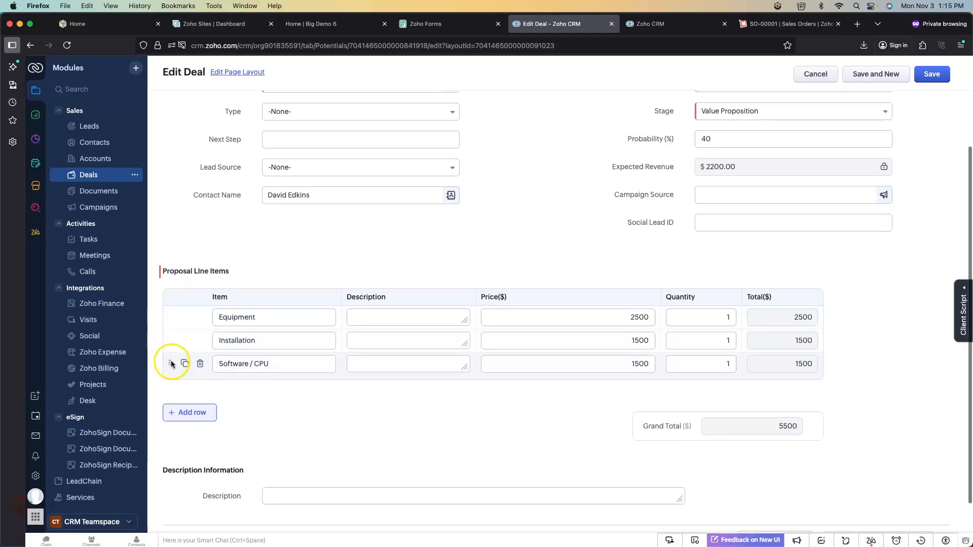
pyautogui.moveTo(171, 317); pyautogui.dragTo(170, 340)
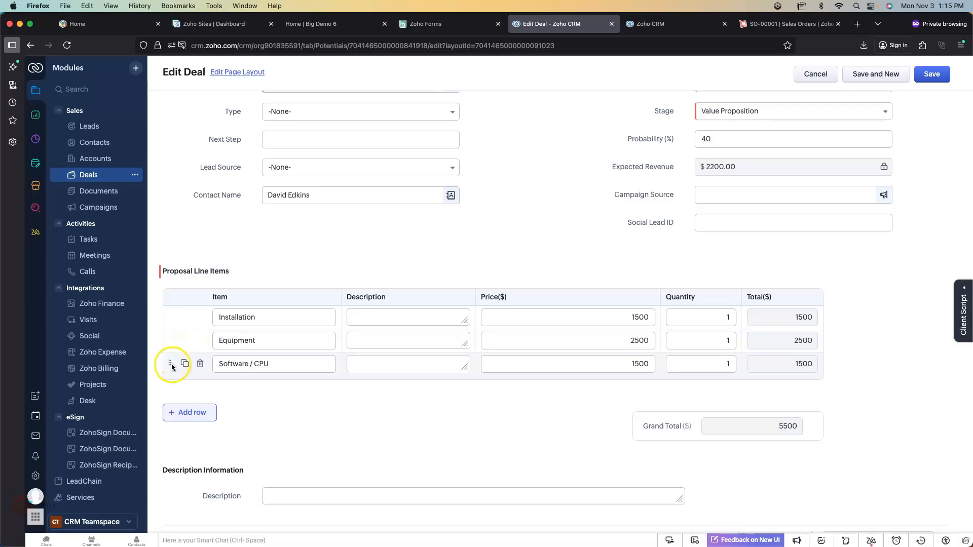
pyautogui.moveTo(170, 360); pyautogui.dragTo(169, 317)
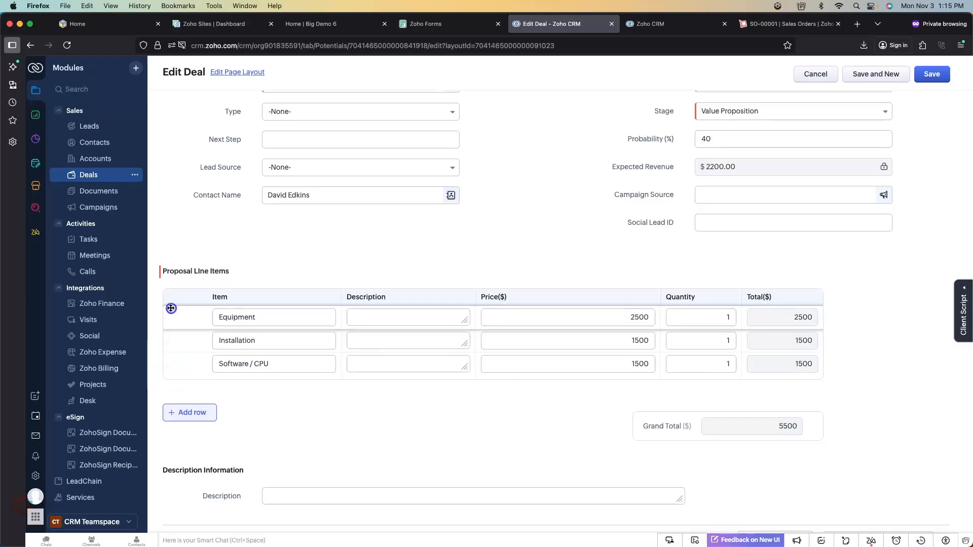
pyautogui.click(816, 76)
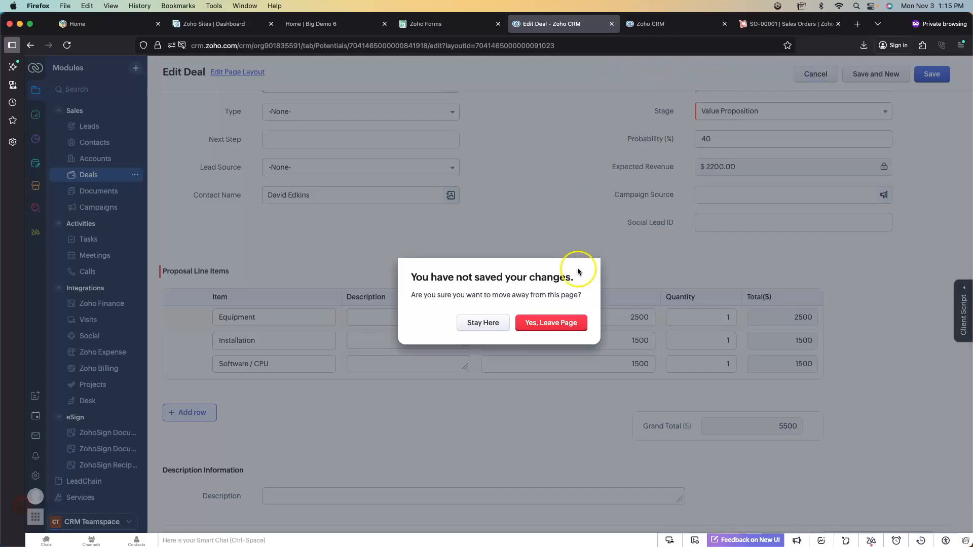
pyautogui.click(553, 321)
# - Return to the Deals layout editor and confirm Subform 2 as a Standard subform with up to 25 row entries
pyautogui.click(648, 26)
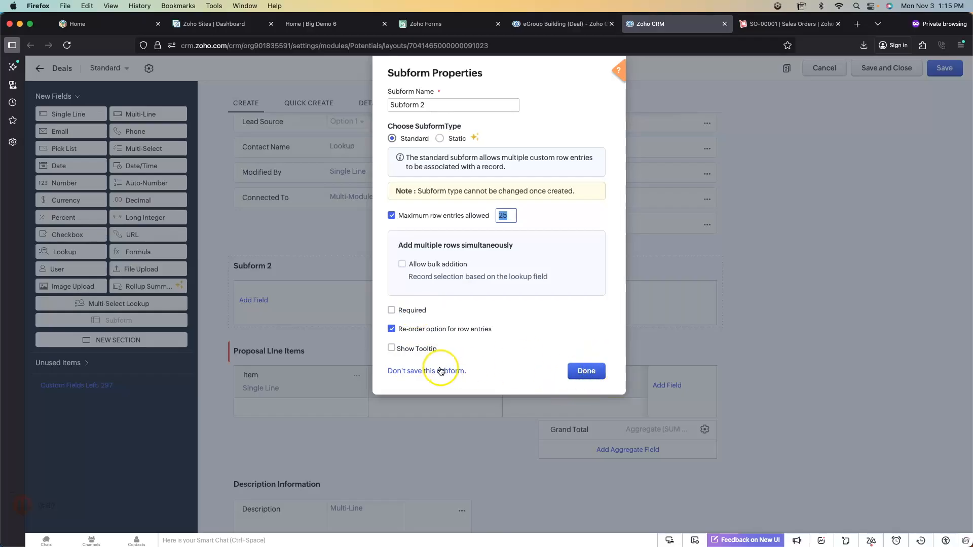
pyautogui.click(586, 374)
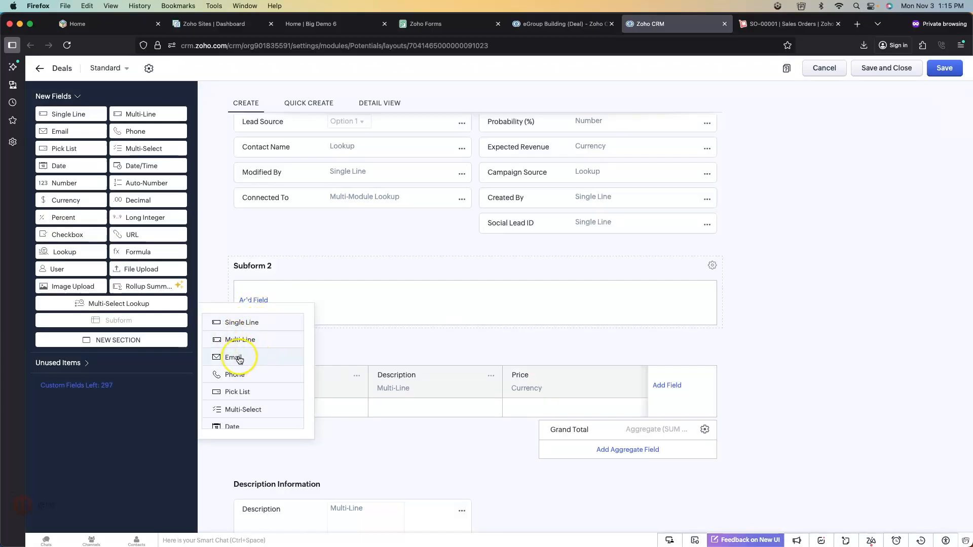
# - Examine the field types available for Subform 2, from text and numeric fields to Lookup and Formula, against the Proposal Line Items columns
pyautogui.scroll(-1, 261, 361)
pyautogui.scroll(-1, 251, 365)
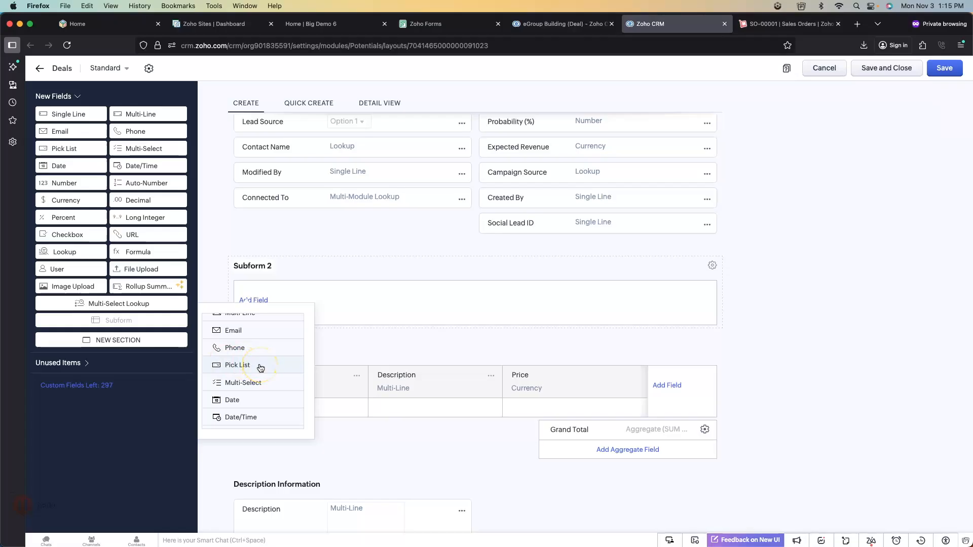
pyautogui.scroll(-1, 259, 369)
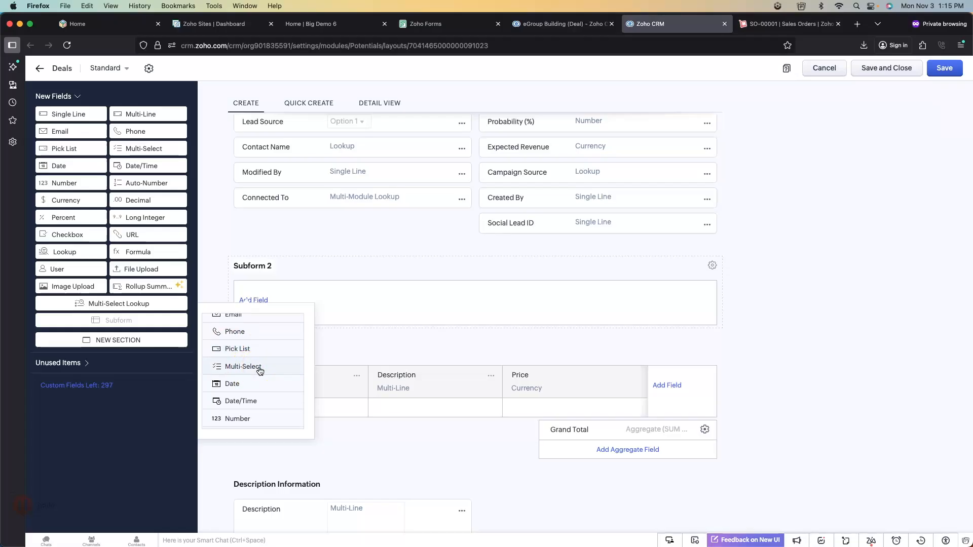
pyautogui.scroll(-1, 259, 367)
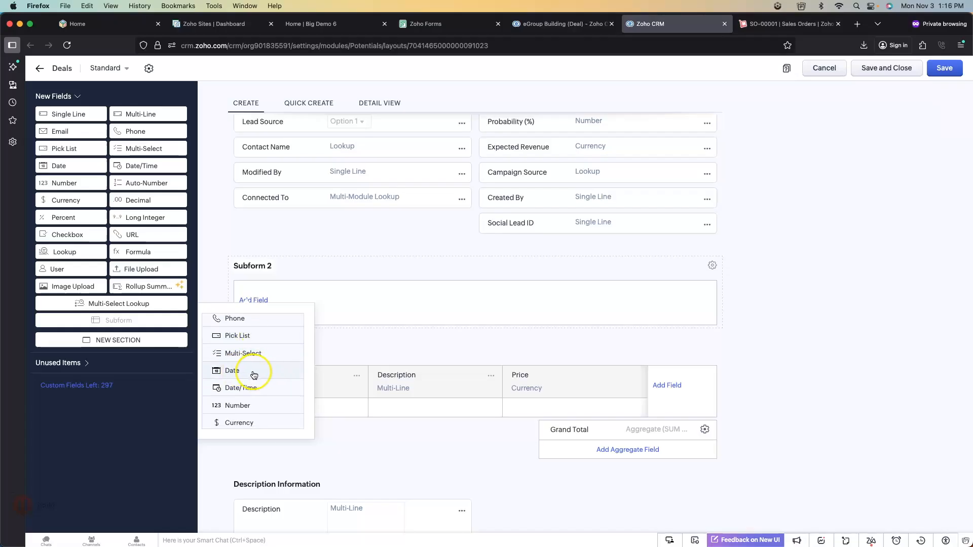
pyautogui.scroll(-3, 242, 389)
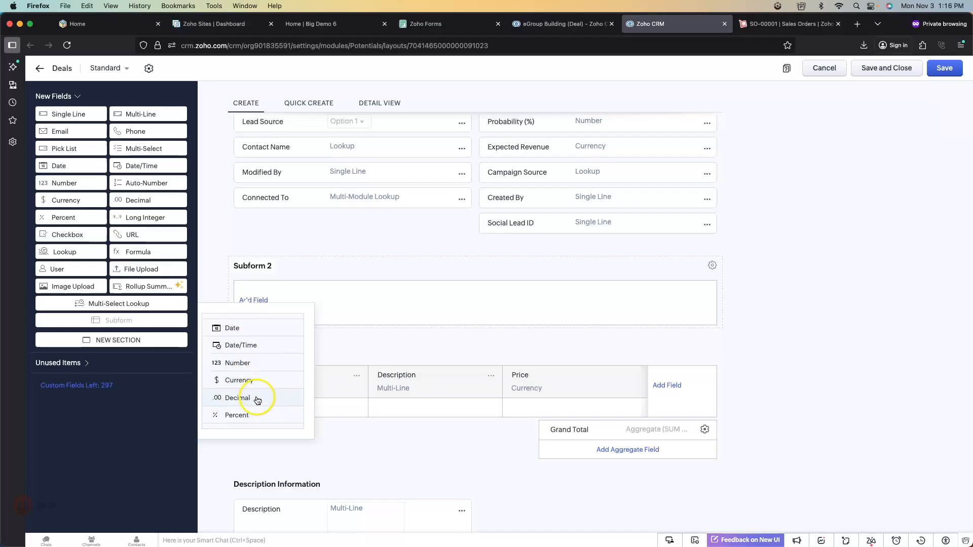
pyautogui.scroll(-3, 229, 396)
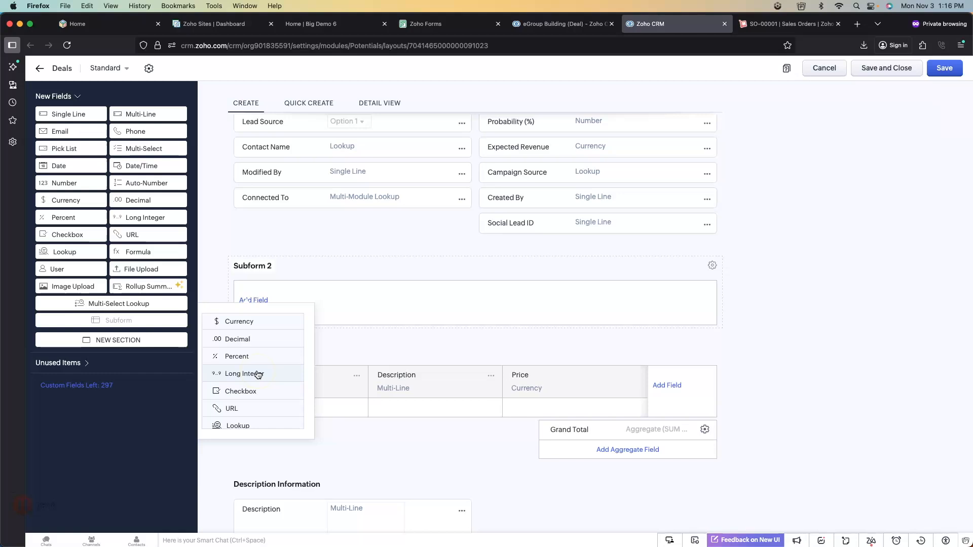
pyautogui.scroll(-3, 262, 386)
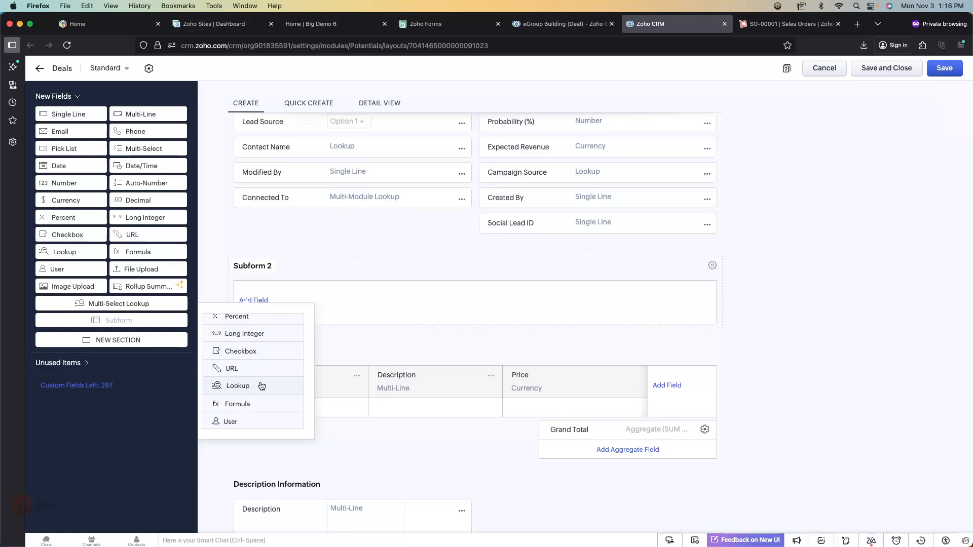
pyautogui.scroll(-1, 260, 389)
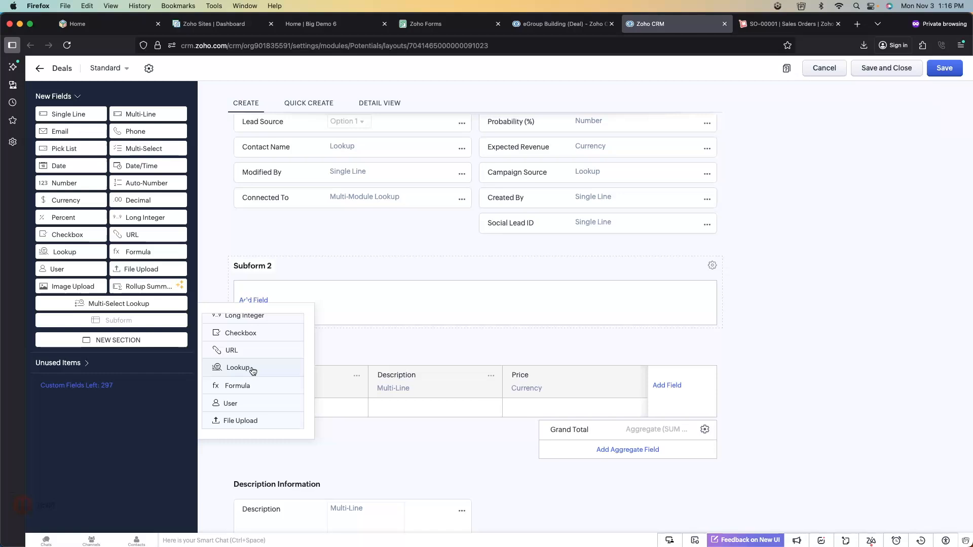
pyautogui.moveTo(252, 371); pyautogui.dragTo(366, 409)
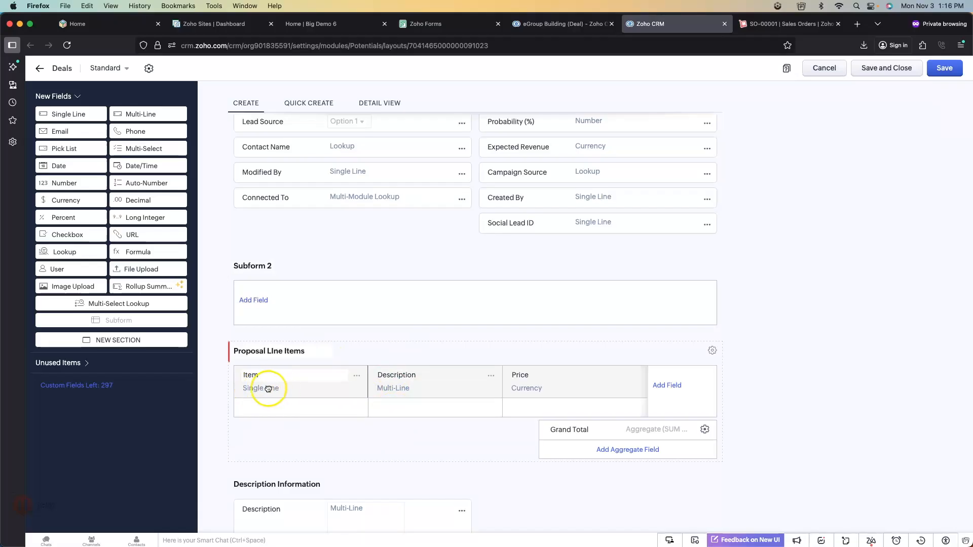
pyautogui.click(262, 301)
pyautogui.scroll(-3, 257, 350)
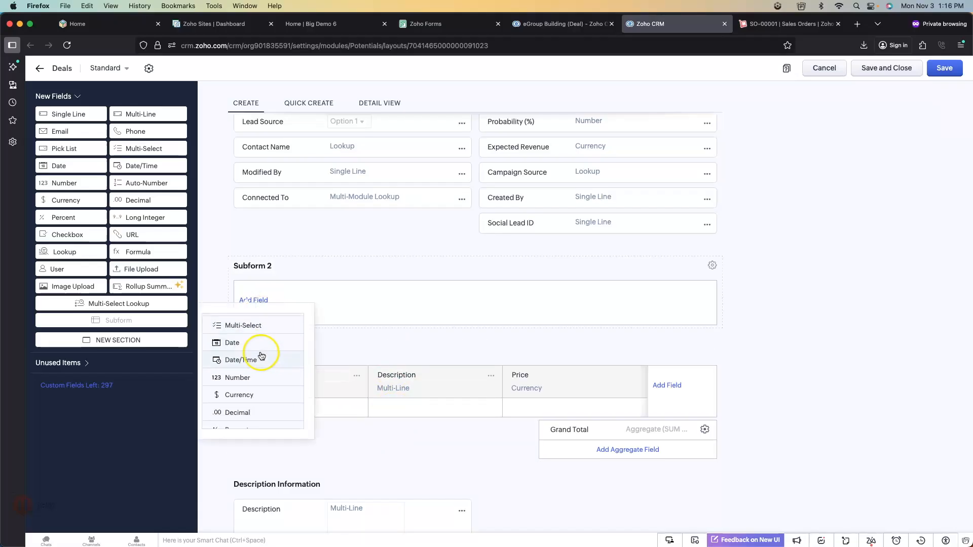
pyautogui.scroll(-4, 266, 378)
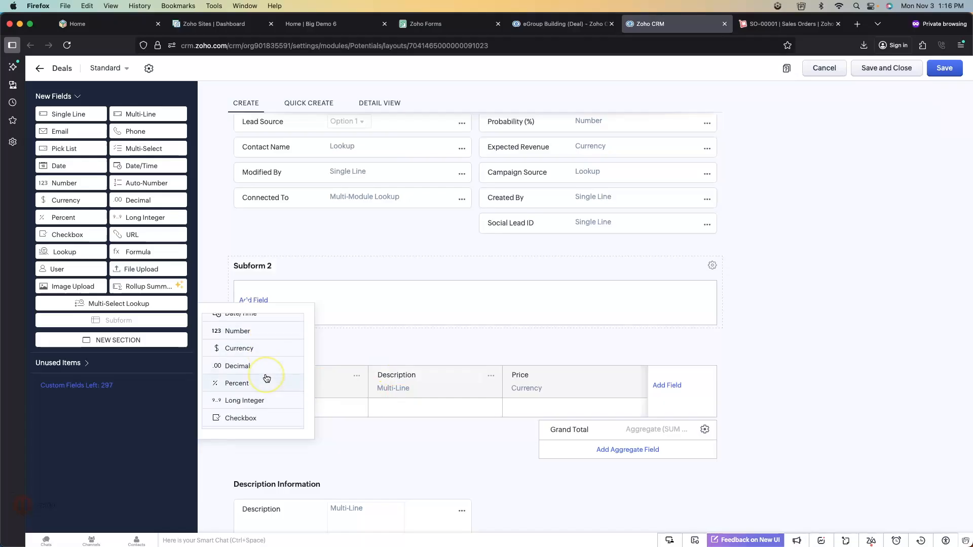
pyautogui.scroll(-1, 251, 374)
pyautogui.click(377, 344)
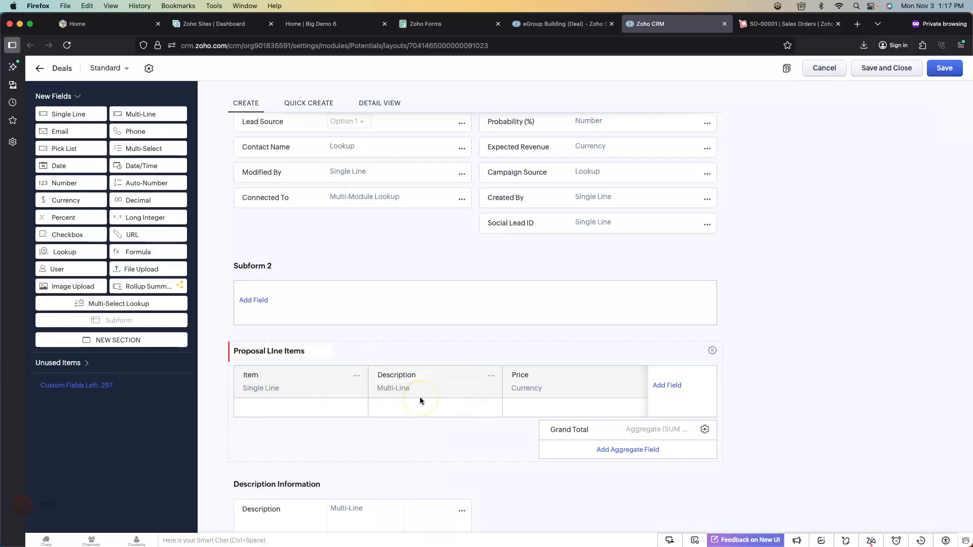
# - Remove Subform 2 from the Deals layout, delete it from the unused items and block the site's notification request
pyautogui.click(713, 265)
pyautogui.click(673, 362)
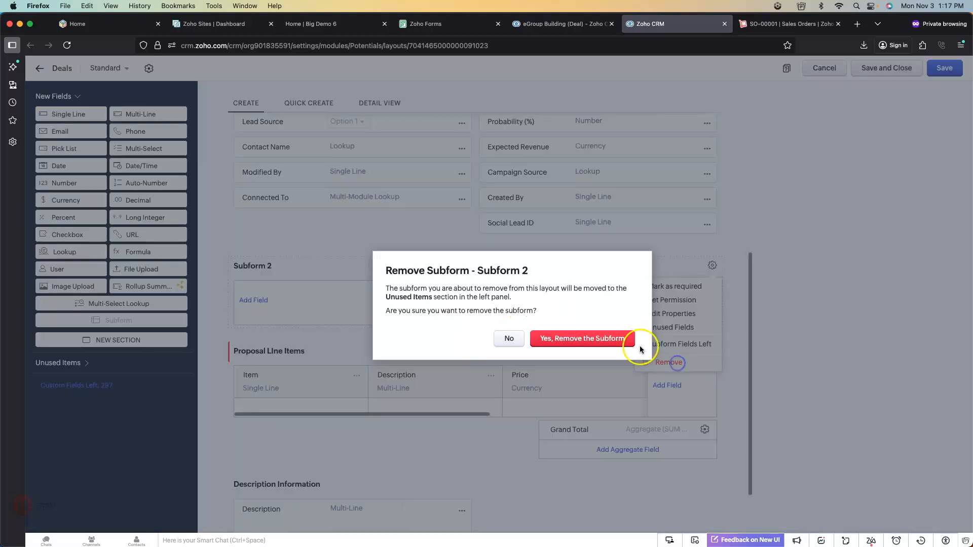
pyautogui.click(578, 346)
pyautogui.click(83, 364)
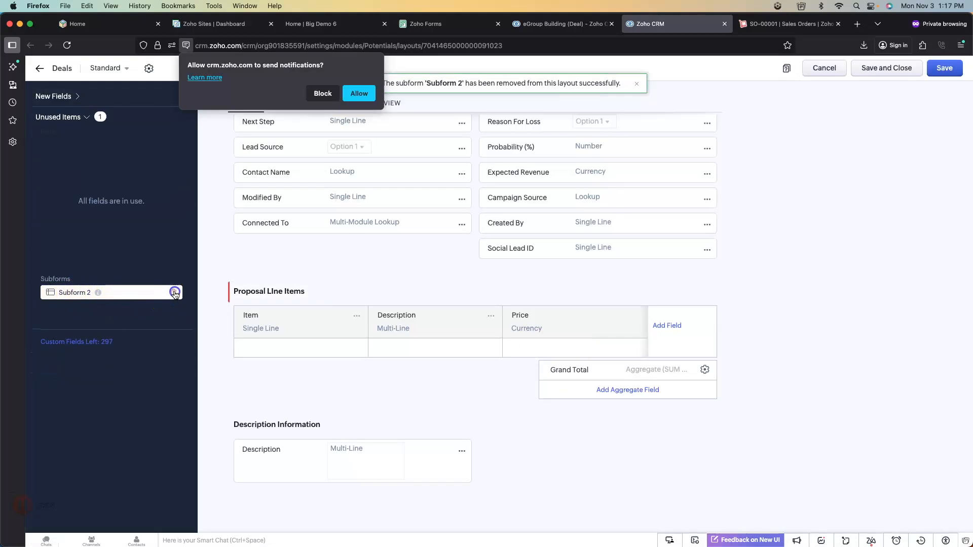
pyautogui.click(174, 293)
pyautogui.click(612, 153)
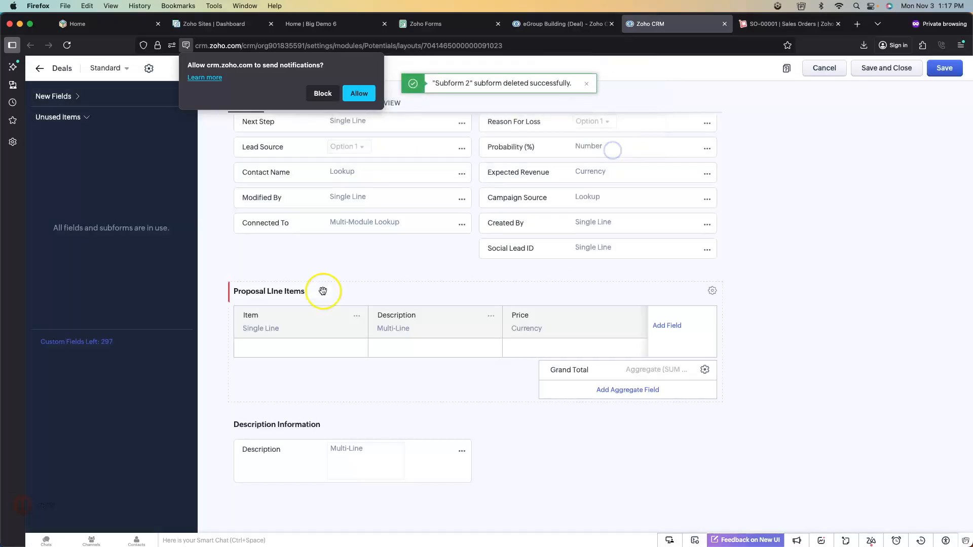
pyautogui.click(323, 95)
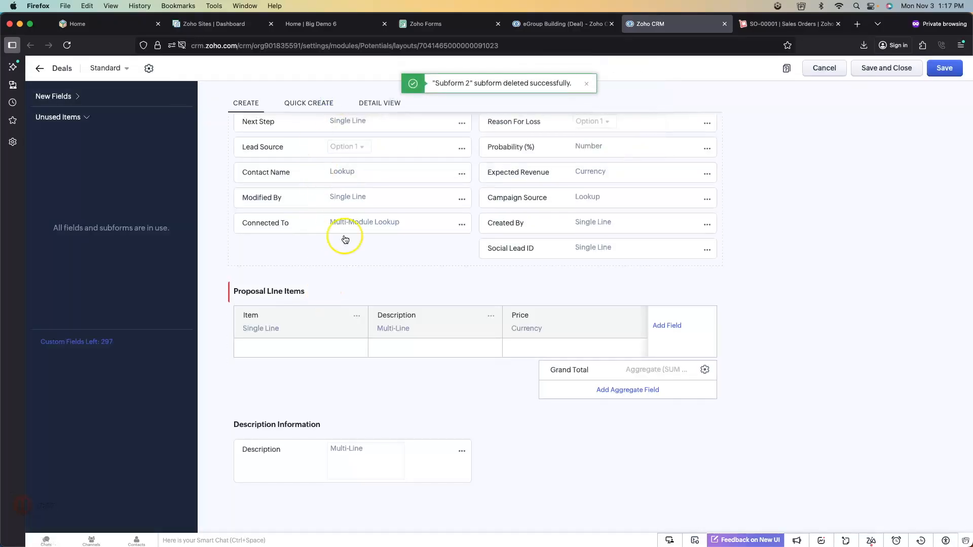
# - Leave the Deals layout editor without saving and close its browser tab
pyautogui.scroll(3, 375, 284)
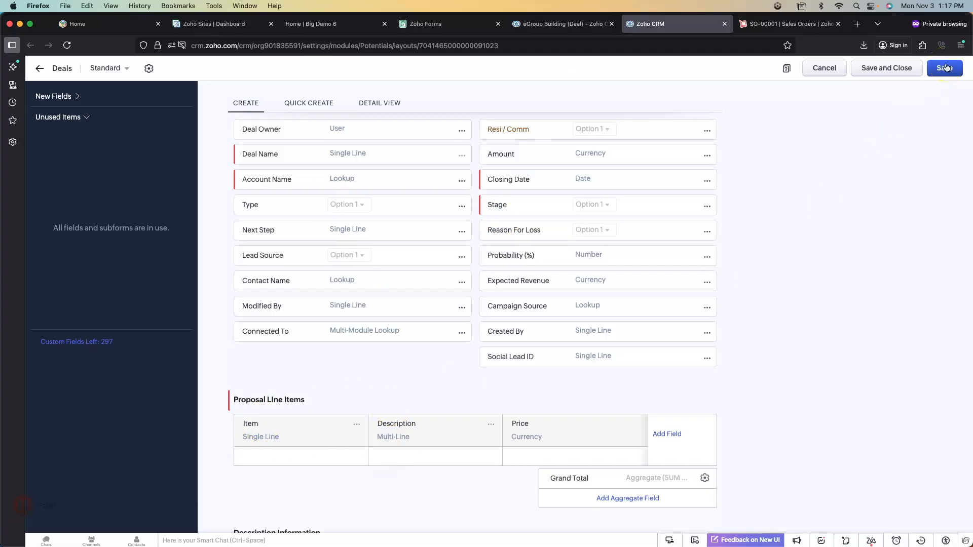
pyautogui.click(823, 68)
pyautogui.click(506, 338)
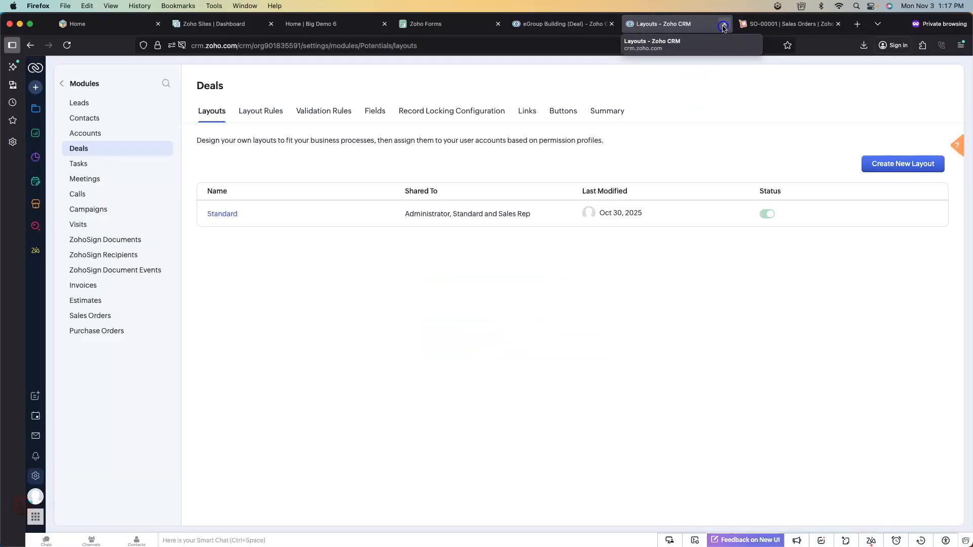
pyautogui.click(724, 24)
# - Open the ABC Building deal from the contact person's record and review its camera and installation quote in Zoho Finance
pyautogui.click(585, 27)
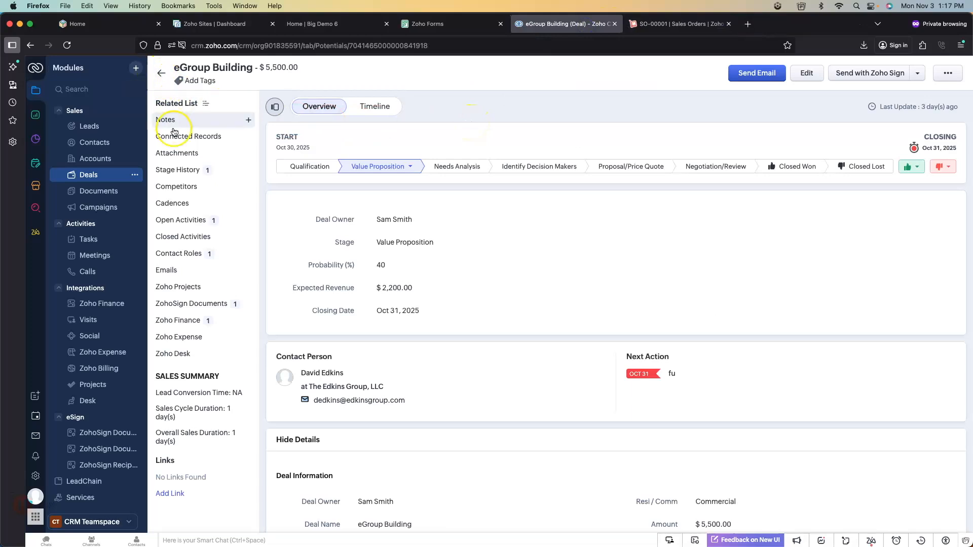
pyautogui.click(325, 374)
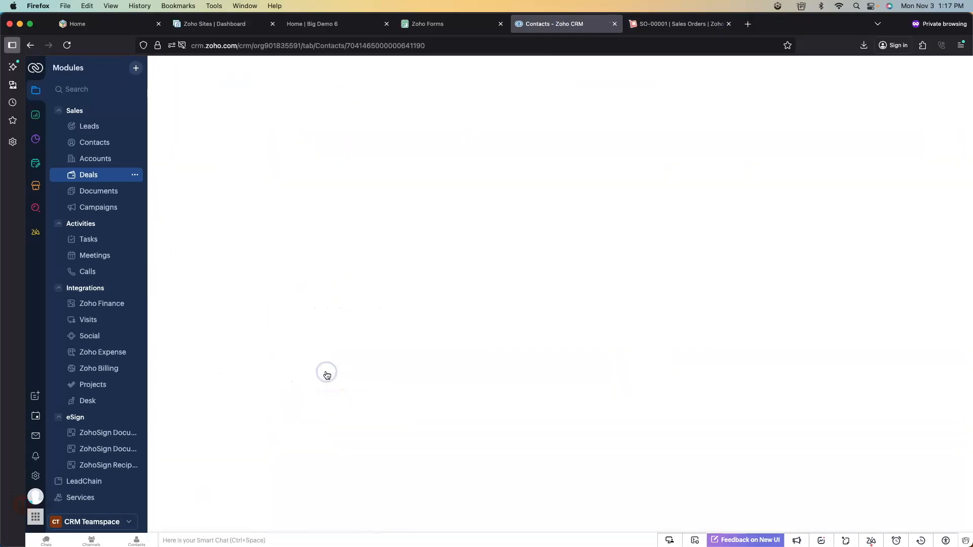
pyautogui.click(318, 316)
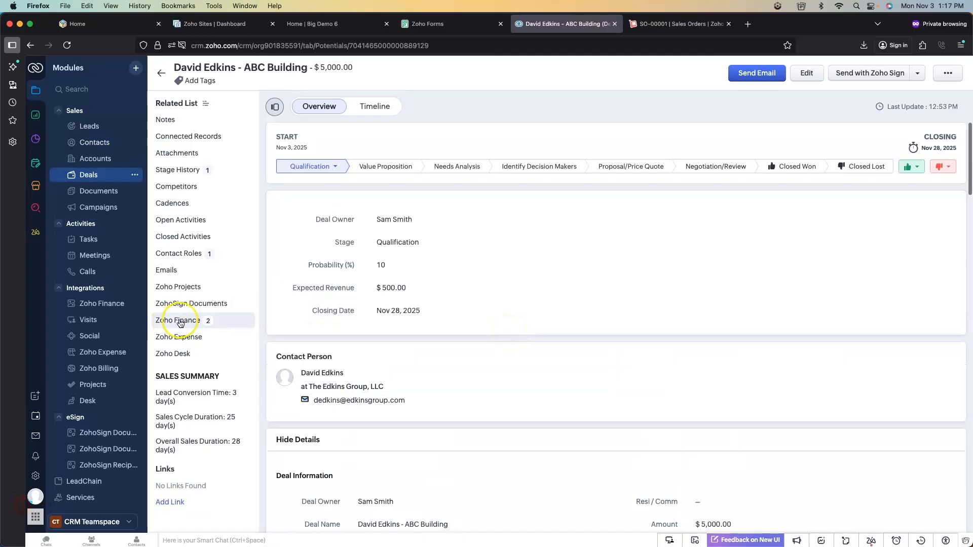
pyautogui.click(180, 323)
pyautogui.click(346, 194)
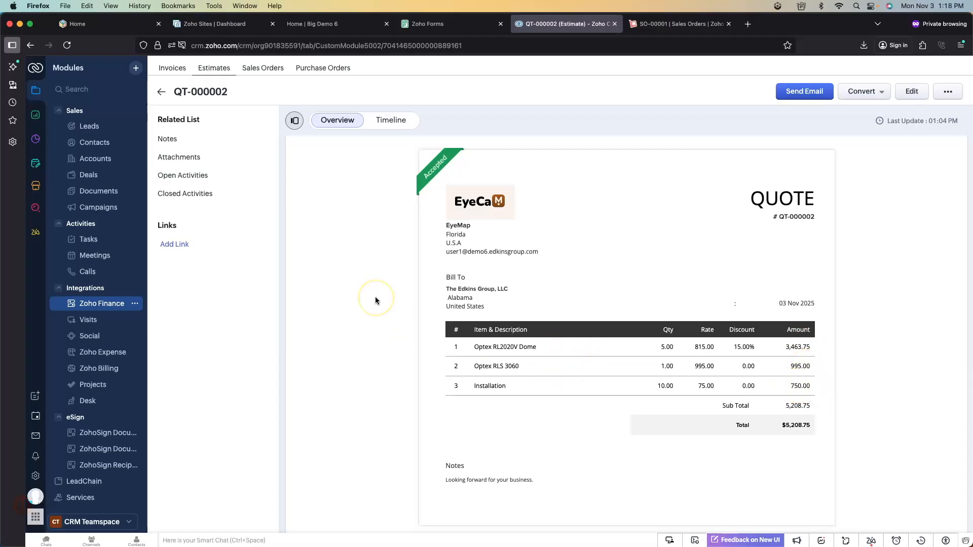
pyautogui.click(161, 91)
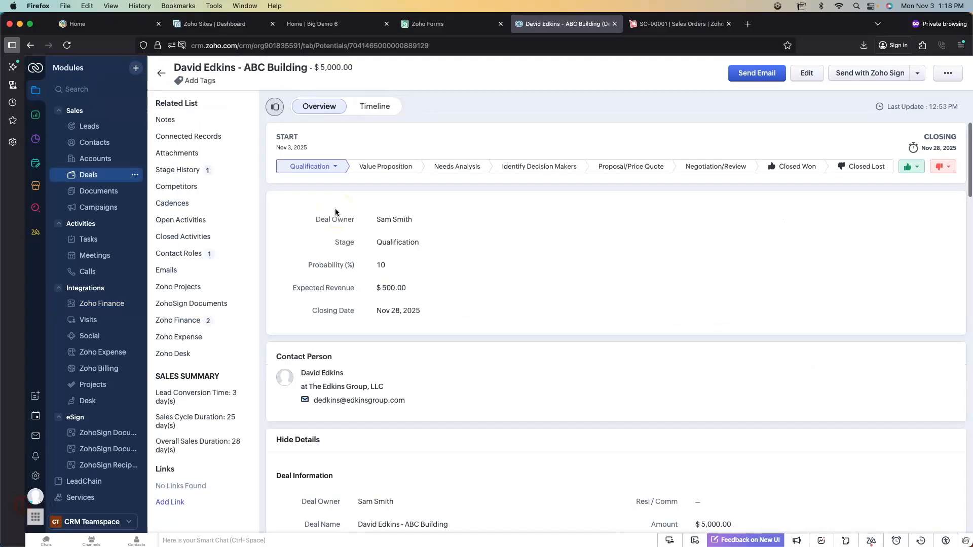
# - Edit the ABC Building deal and fill the first proposal line item with Equipment, price 4500 and quantity 1
pyautogui.scroll(-1, 417, 309)
pyautogui.click(806, 75)
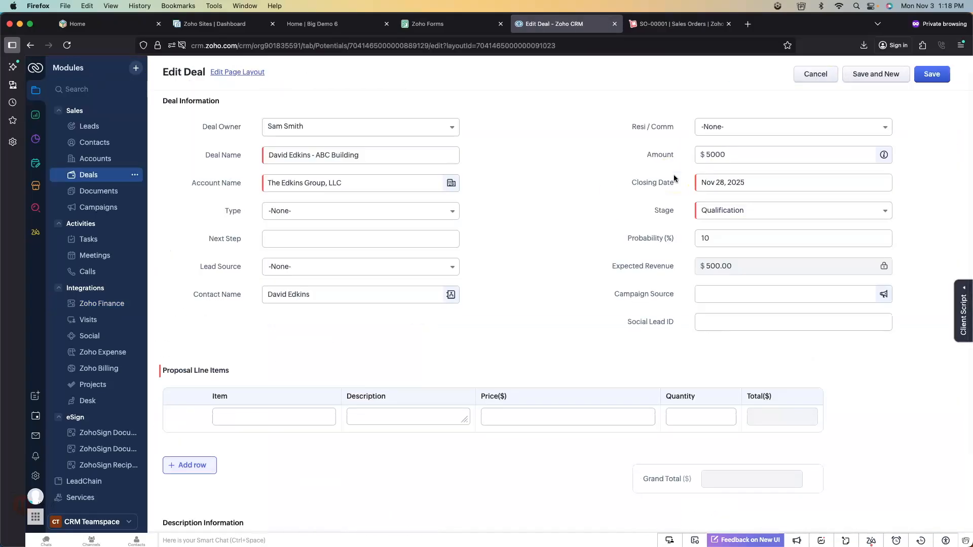
pyautogui.click(271, 412)
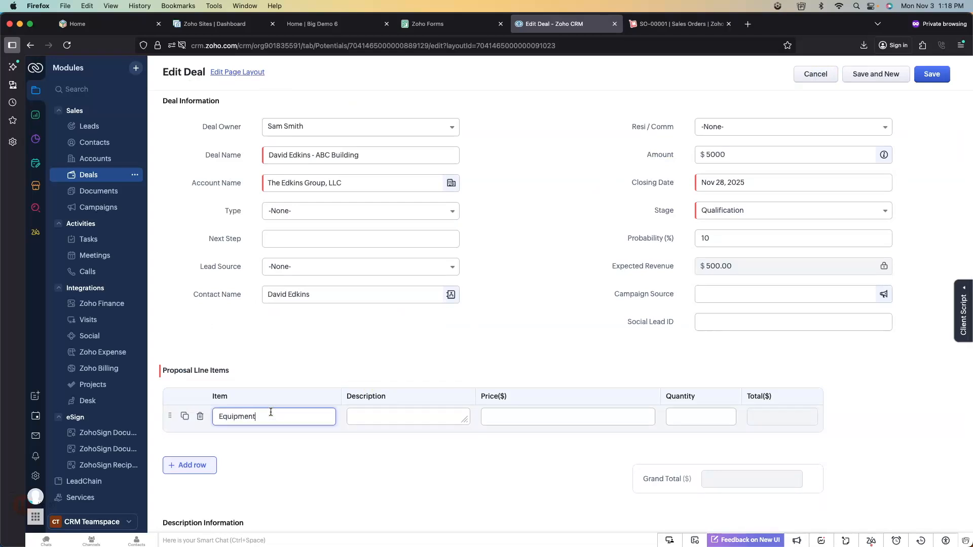
pyautogui.press('Tab')
pyautogui.click(559, 417)
pyautogui.write('45')
pyautogui.write('1')
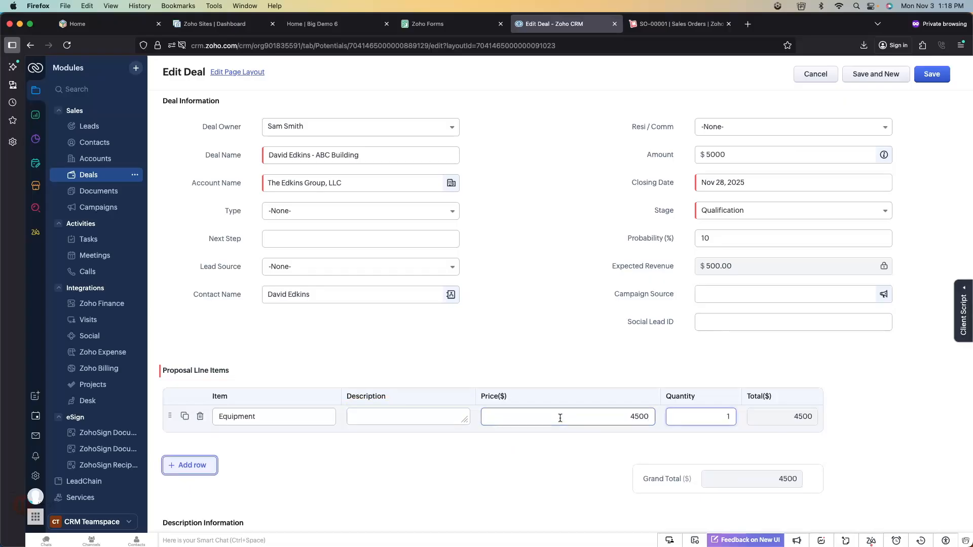
# - Add a second proposal line item for Installation with a price of 750 and a quantity of 1
pyautogui.click(206, 464)
pyautogui.click(260, 440)
pyautogui.write('Installation')
pyautogui.press('Tab')
pyautogui.press('Tab')
pyautogui.write('750')
pyautogui.press('Tab')
pyautogui.write('1')
pyautogui.press('Tab')
pyautogui.click(291, 467)
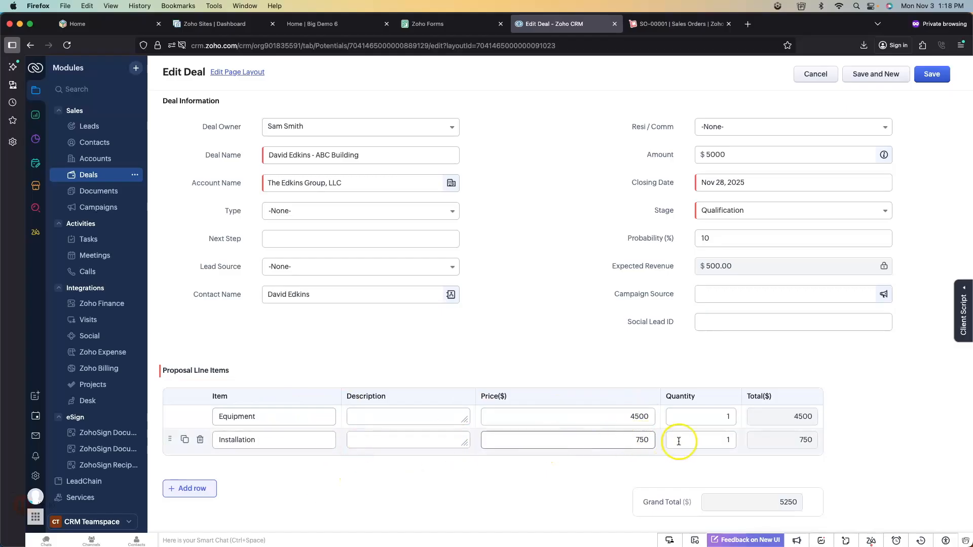
# - Try the Installation line item with price 75 and quantity 10, and set it back to price 750 and quantity 1
pyautogui.click(645, 439)
pyautogui.press('BackSpace')
pyautogui.click(729, 439)
pyautogui.click(603, 463)
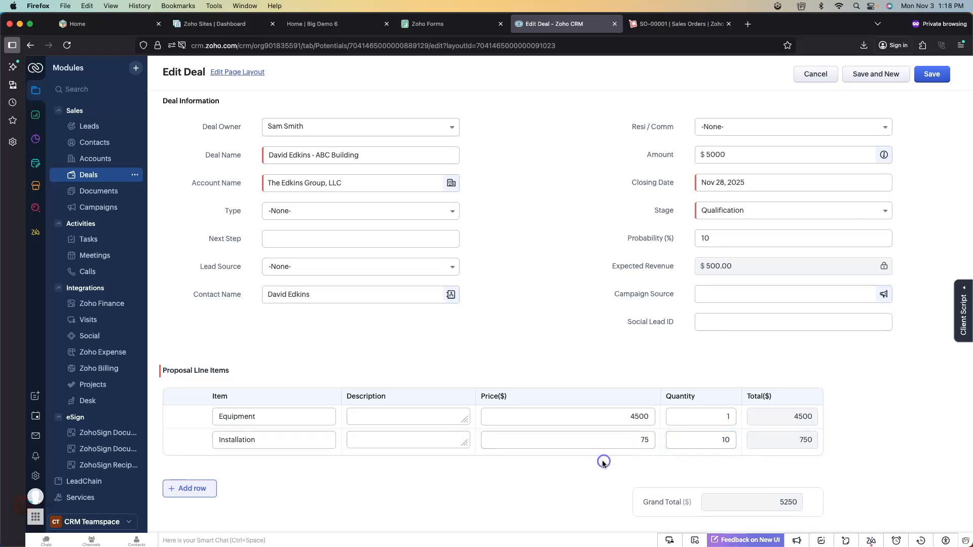
pyautogui.click(651, 440)
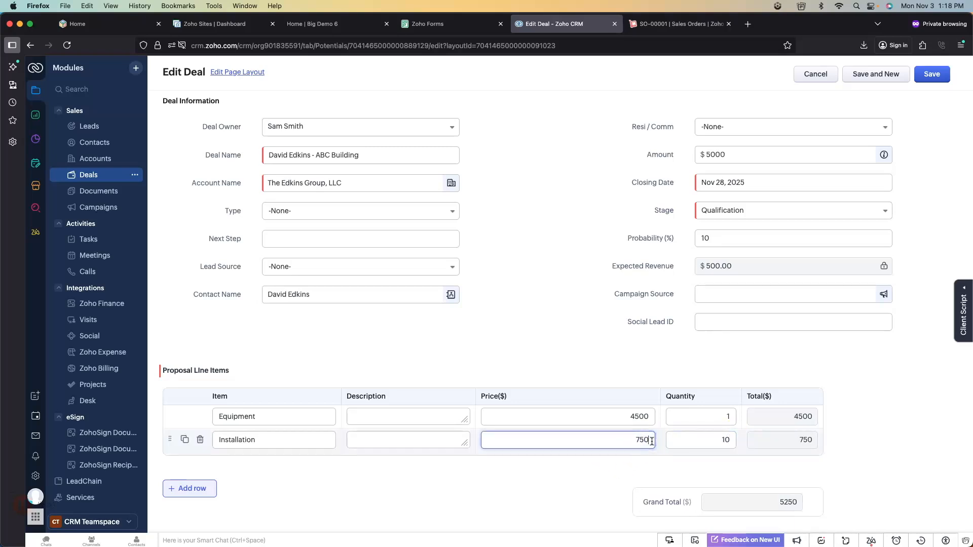
pyautogui.click(733, 439)
pyautogui.click(592, 460)
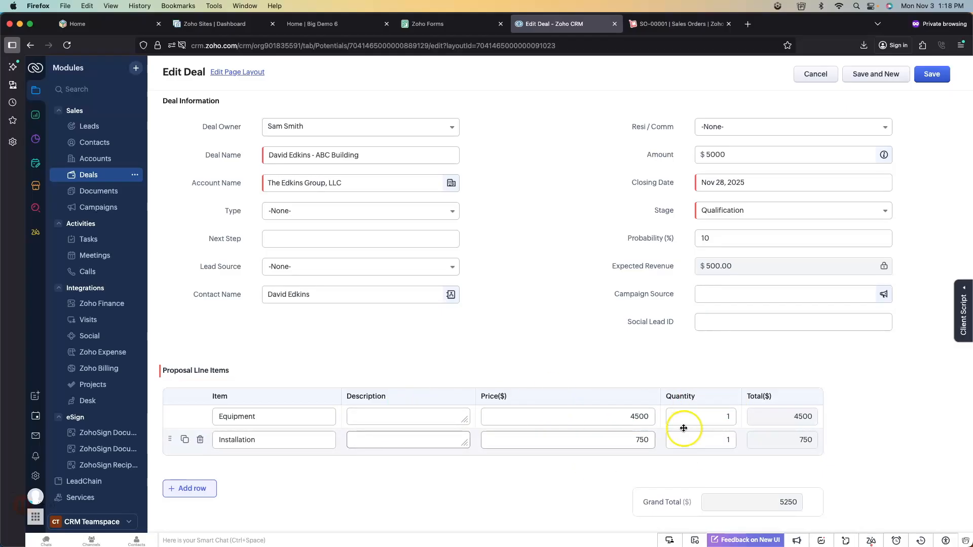
# - Save the ABC Building deal with its Equipment and Installation line items
pyautogui.scroll(-1, 407, 484)
pyautogui.scroll(-1, 407, 485)
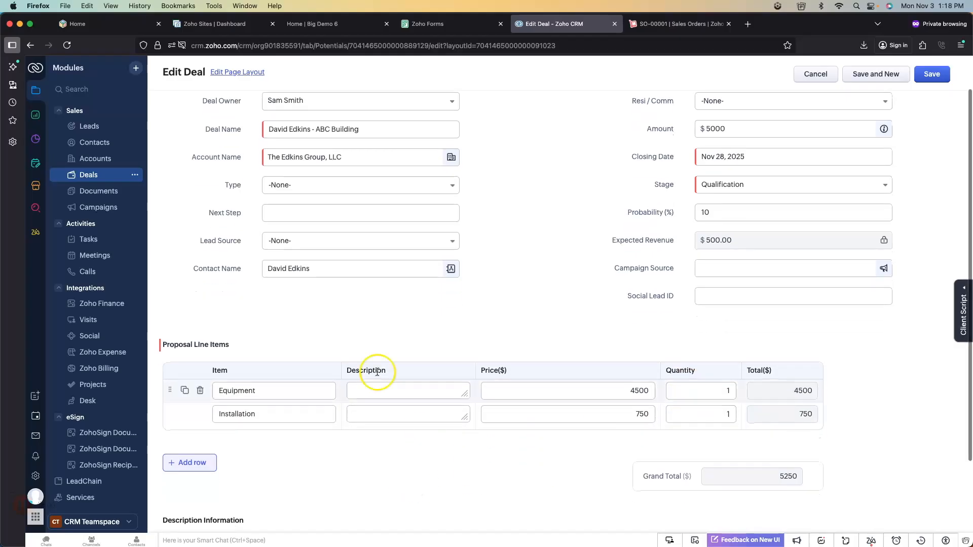
pyautogui.click(934, 77)
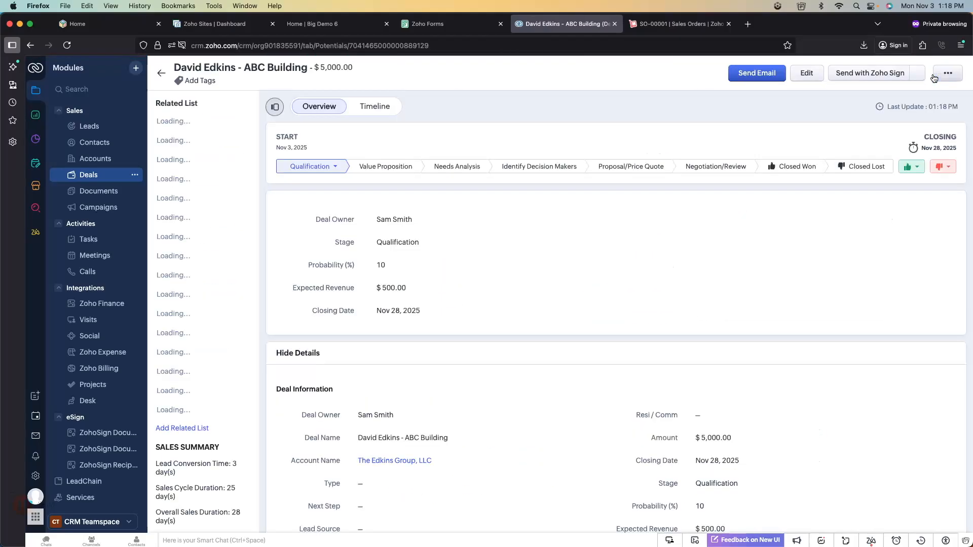
pyautogui.click(893, 80)
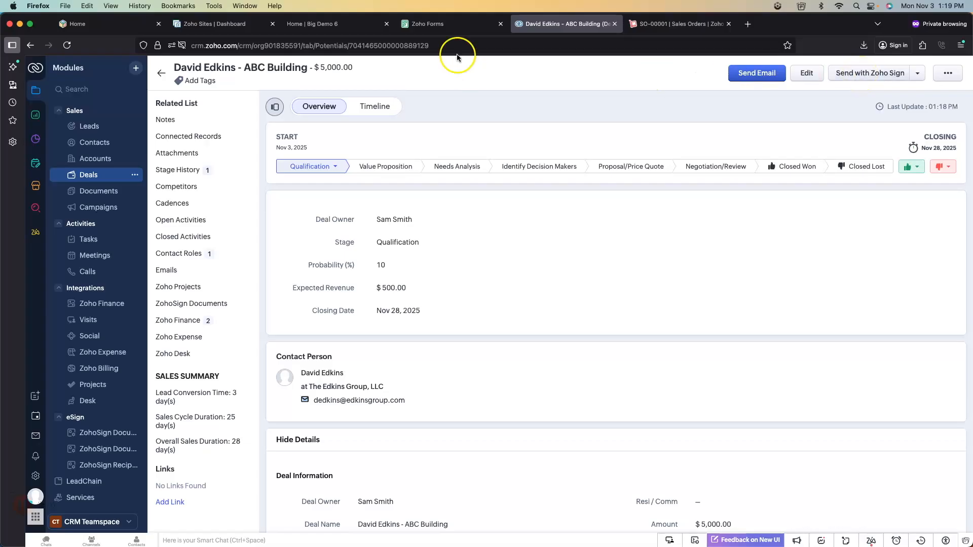
# - Open the CRM in a separate browser tab and go to the Templates page in its setup, blocking notifications
pyautogui.click(451, 24)
pyautogui.click(379, 45)
pyautogui.write('crm')
pyautogui.press('Return')
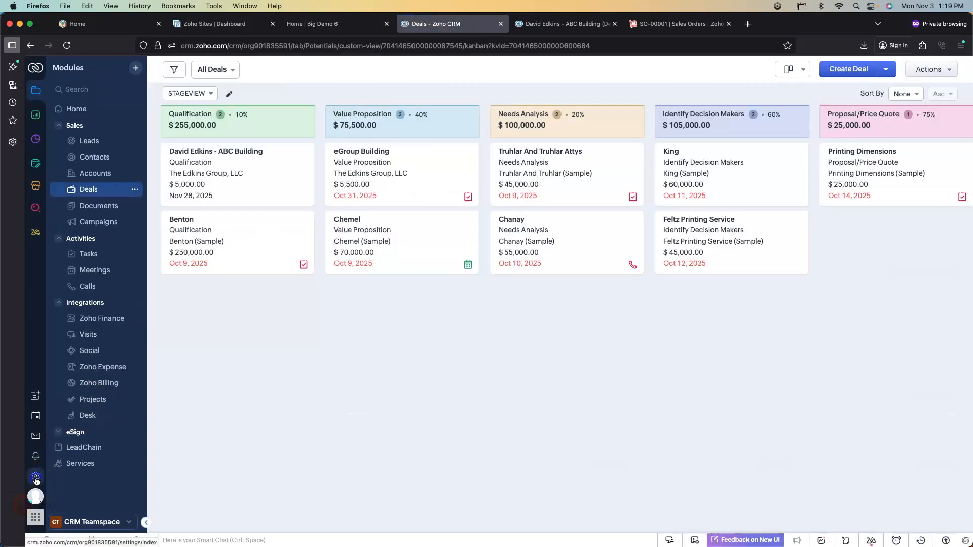
pyautogui.click(36, 477)
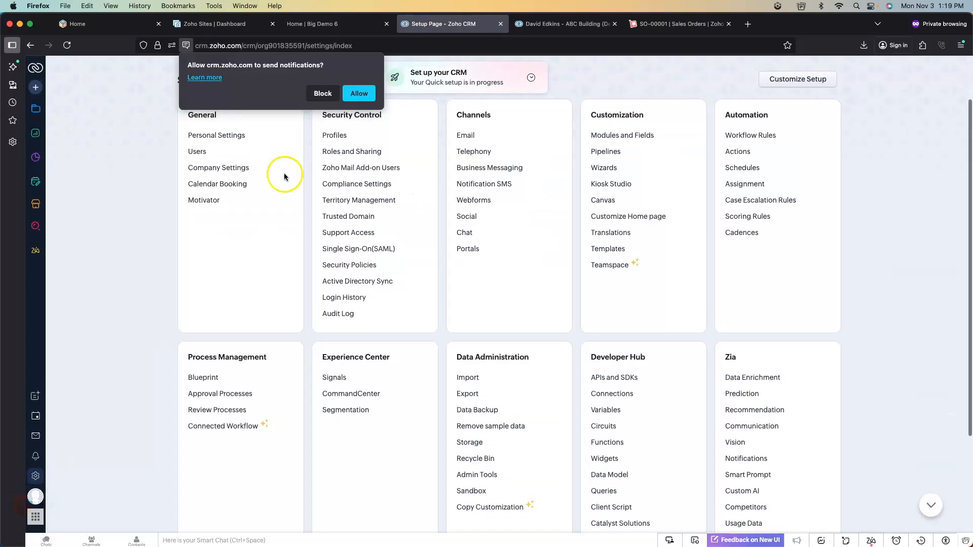
pyautogui.click(322, 93)
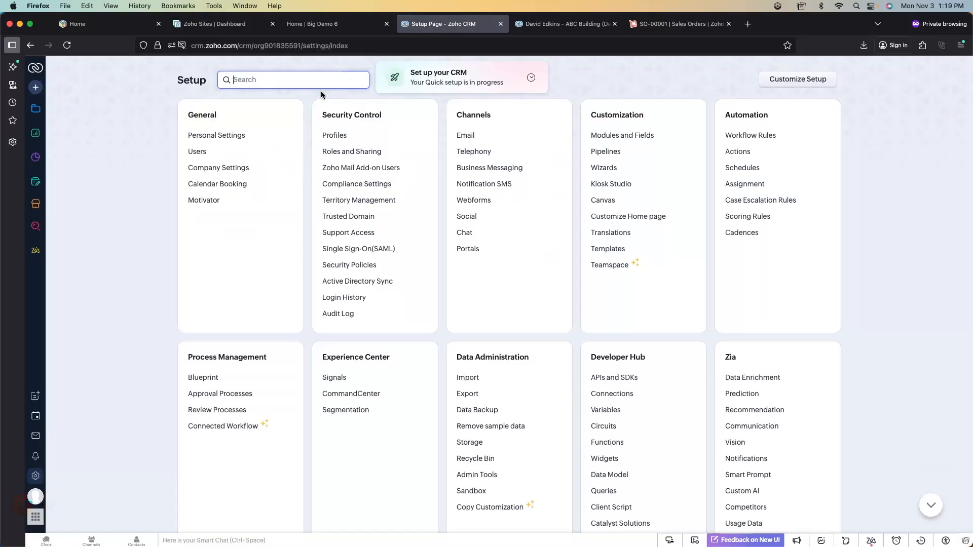
pyautogui.click(610, 251)
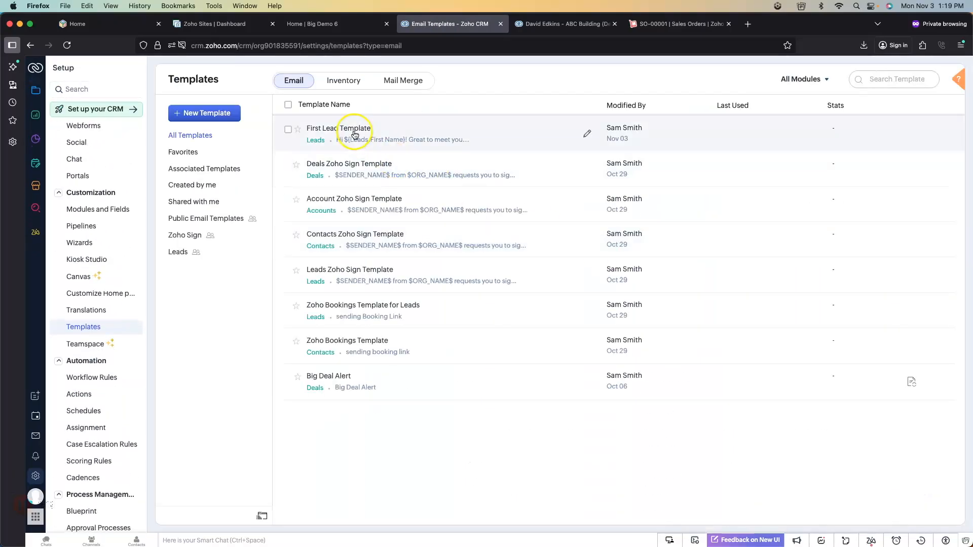
# - Filter the email templates by Deals and look at the Deals Zoho Sign Template, leaving it without saving
pyautogui.click(809, 84)
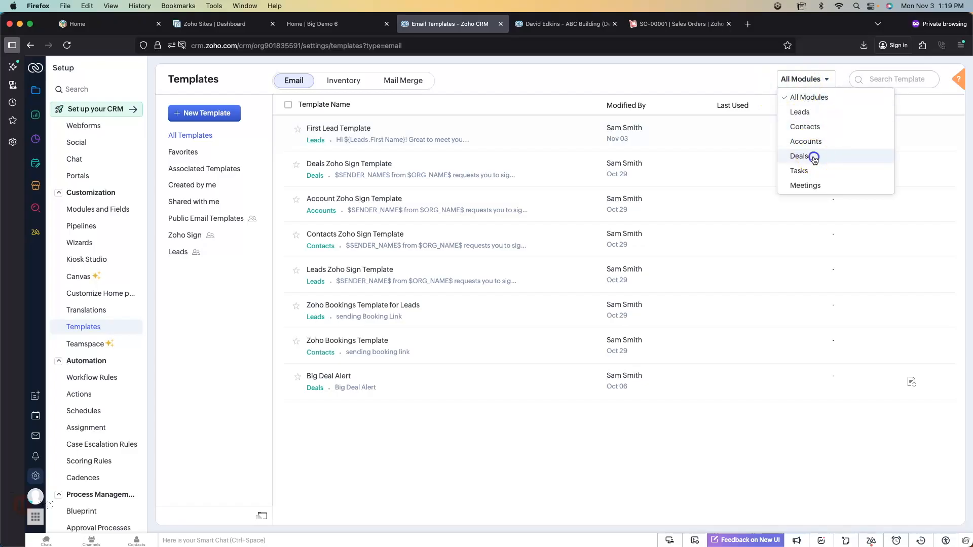
pyautogui.click(812, 157)
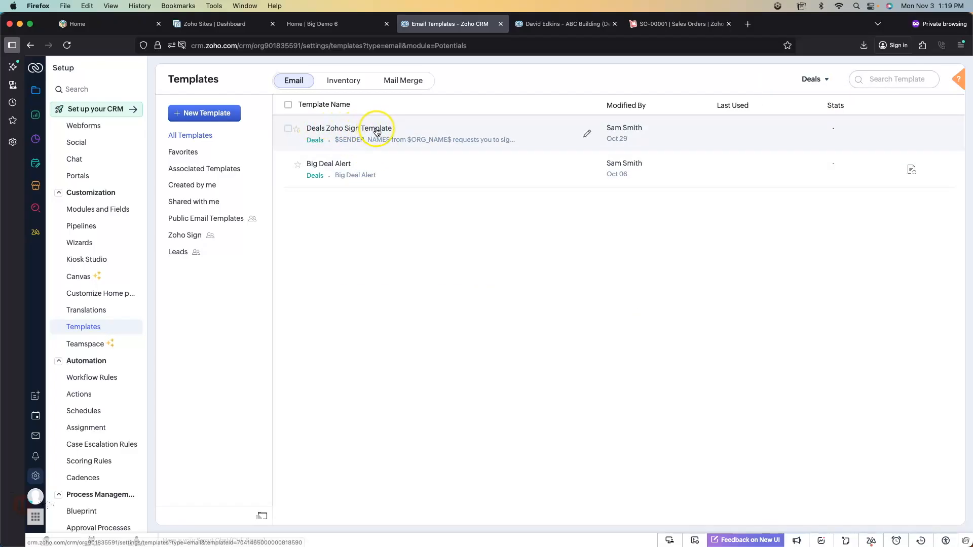
pyautogui.click(587, 133)
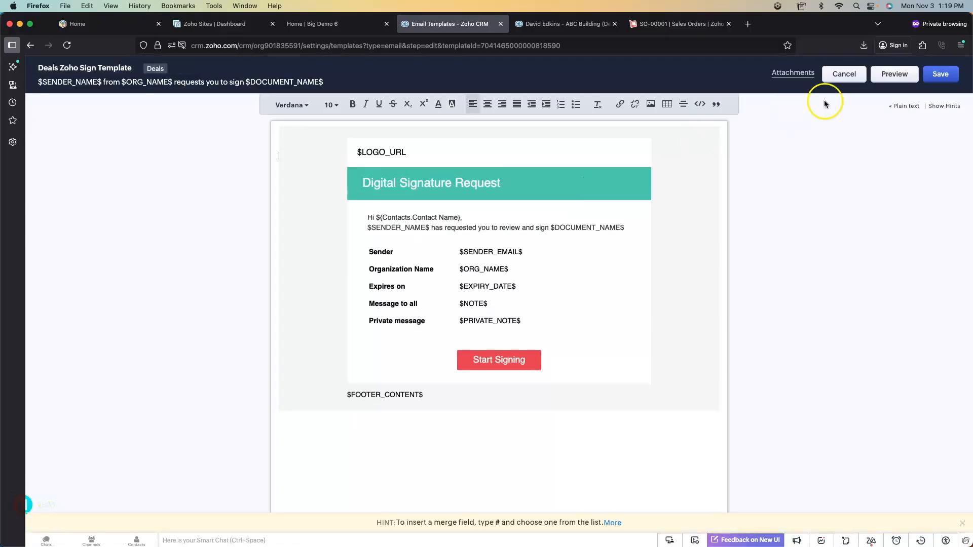
pyautogui.click(843, 74)
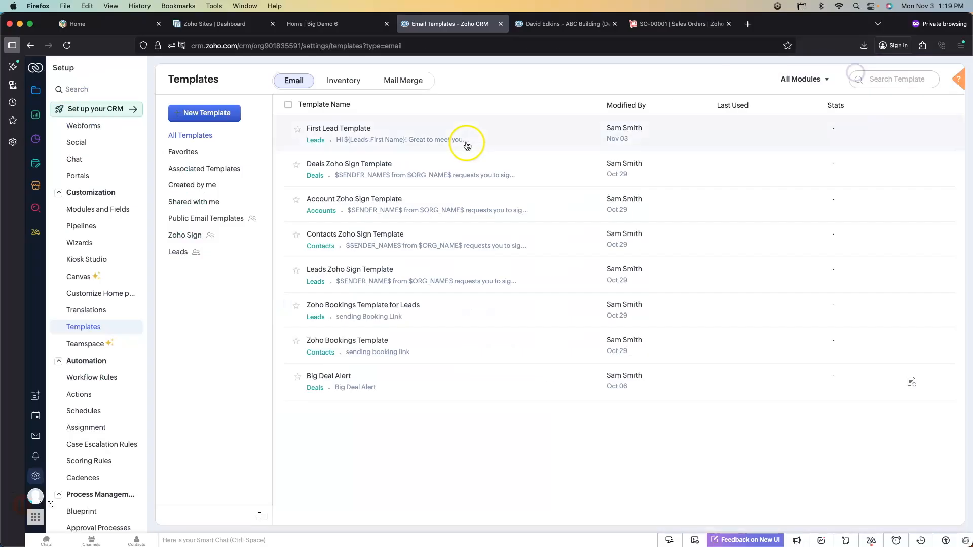
# - Open the Proposal.zdoc mail merge template for editing and display its merge template configuration
pyautogui.click(400, 81)
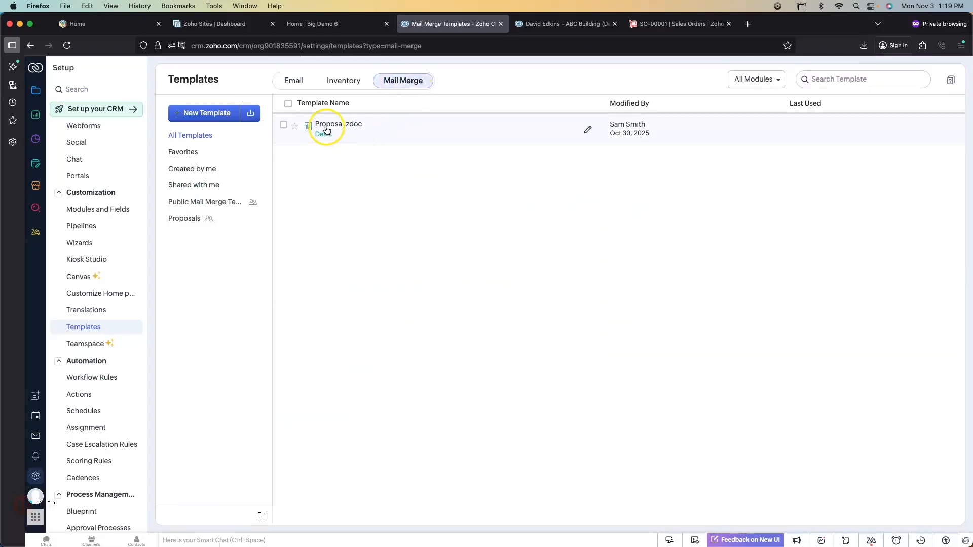
pyautogui.click(588, 131)
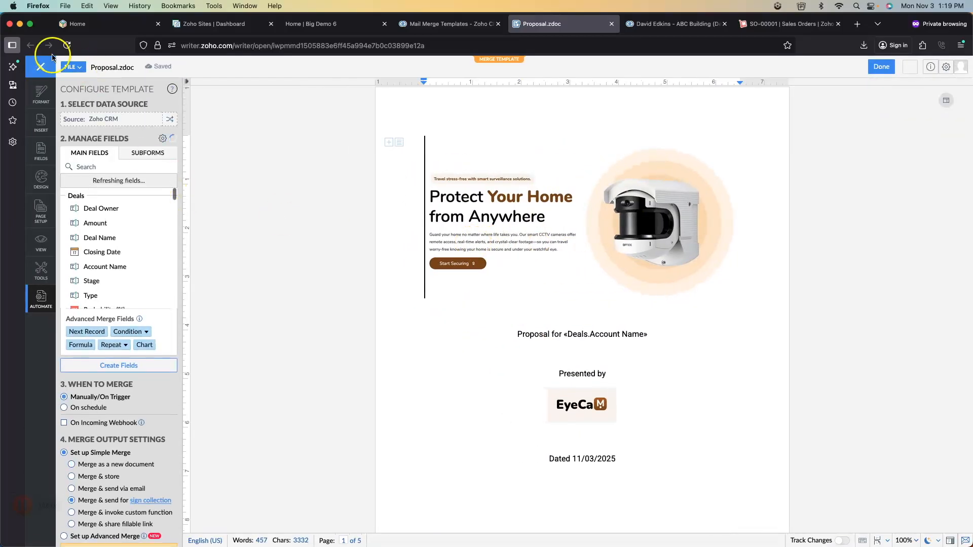
pyautogui.click(41, 70)
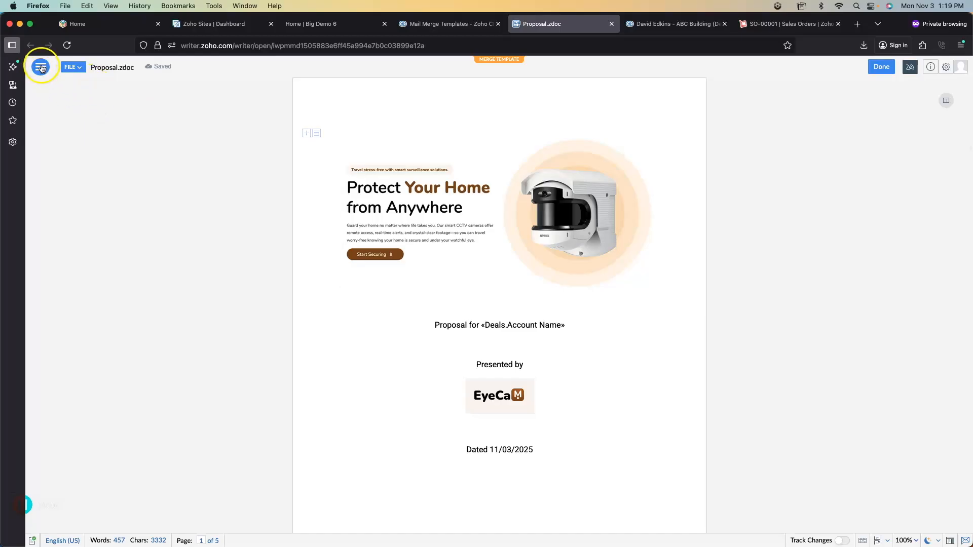
pyautogui.click(41, 68)
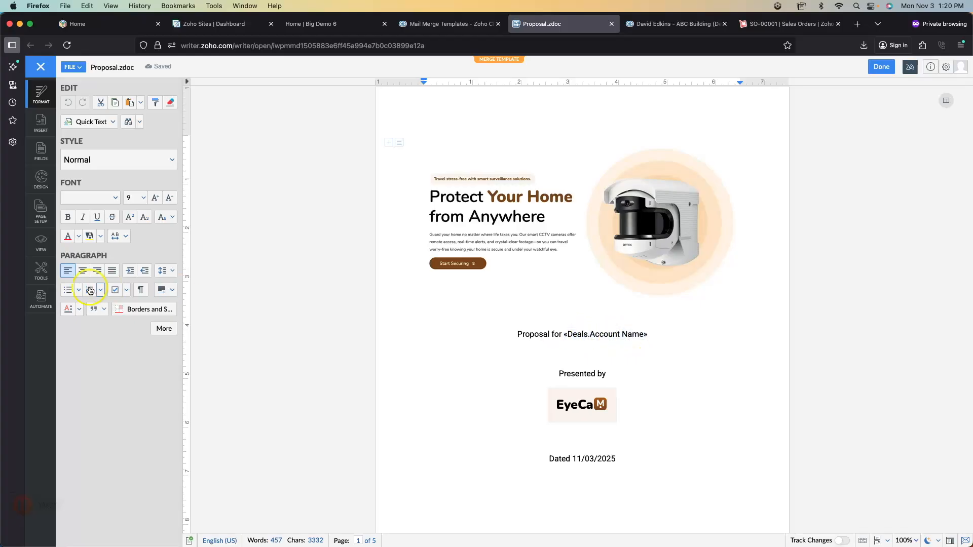
pyautogui.click(41, 300)
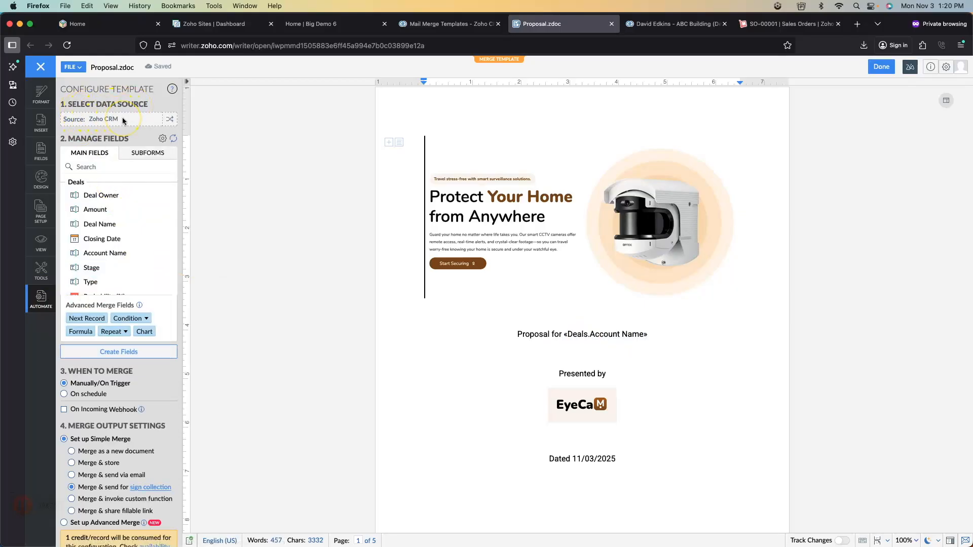
# - Insert the Account Name merge field on a new centered line below the "Proposal for" line on the cover page
pyautogui.scroll(-2, 130, 226)
pyautogui.scroll(-5, 129, 227)
pyautogui.scroll(4, 129, 226)
pyautogui.scroll(2, 129, 227)
pyautogui.moveTo(102, 212); pyautogui.dragTo(648, 338)
pyautogui.press('Return')
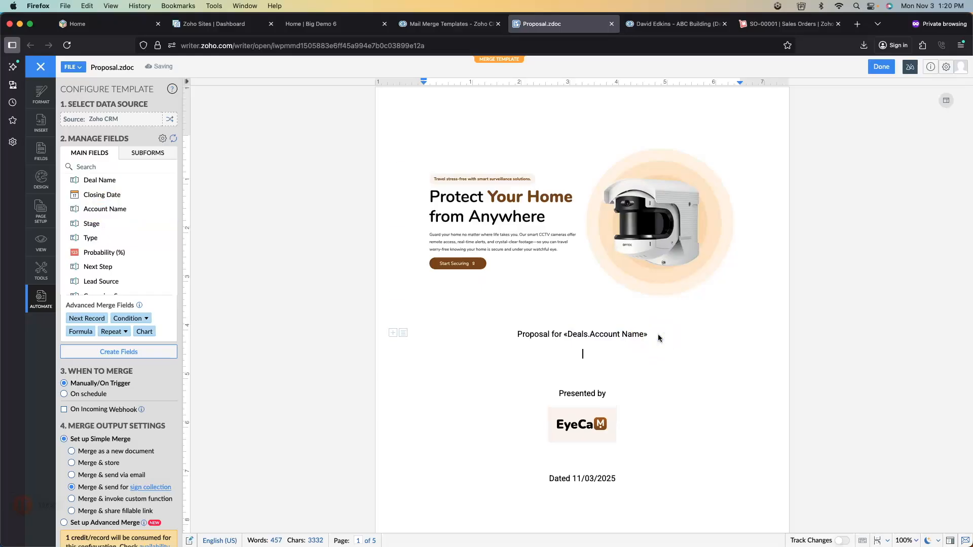
pyautogui.click(131, 212)
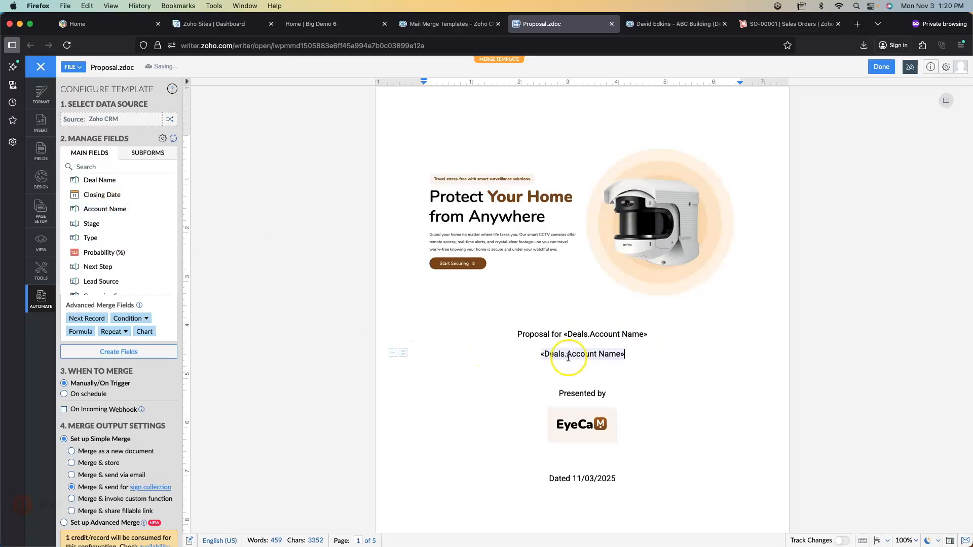
# - Delete the extra Account Name merge field and its line below the "Proposal for" line
pyautogui.tripleClick(635, 356)
pyautogui.press('BackSpace')
pyautogui.press('BackSpace')
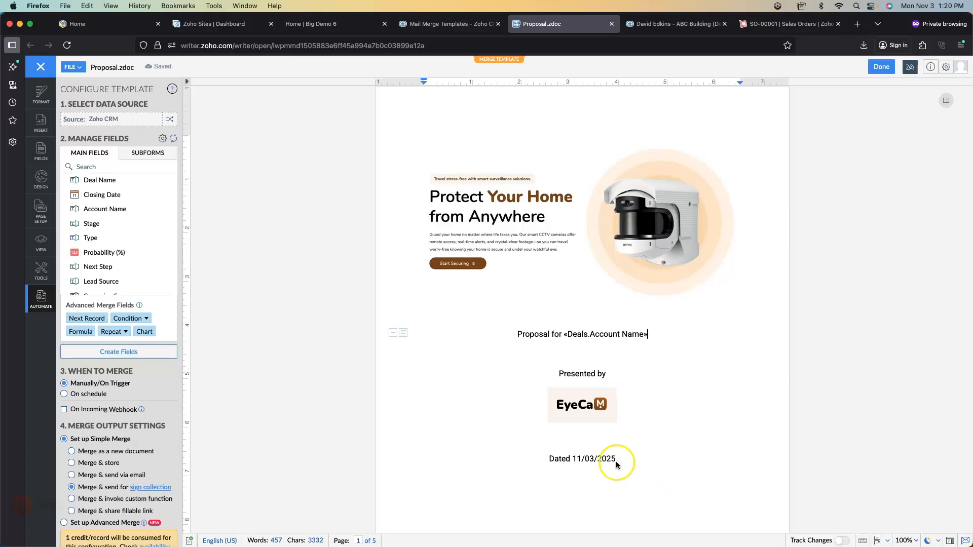
# - Inspect the cover page's date field and look through the available date autofields without inserting one
pyautogui.click(594, 463)
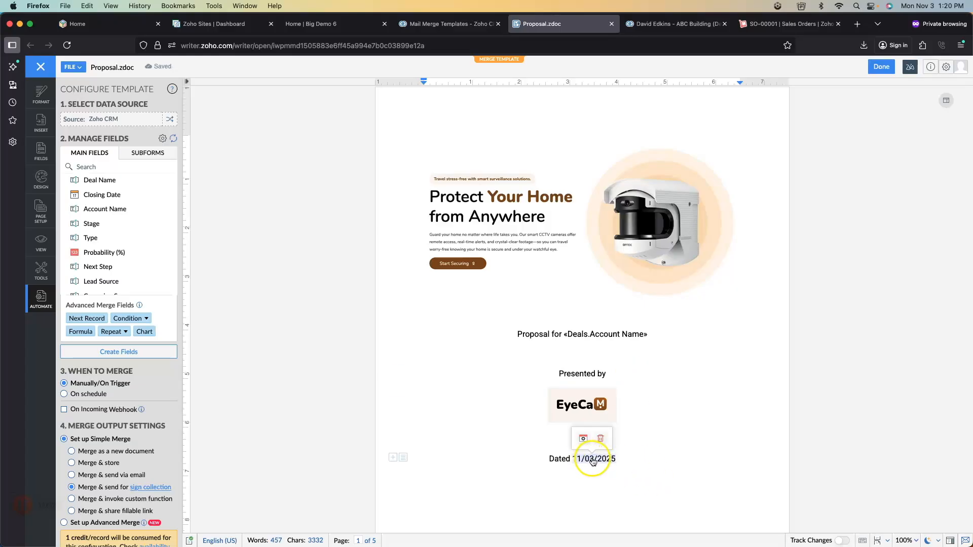
pyautogui.click(618, 457)
pyautogui.click(624, 458)
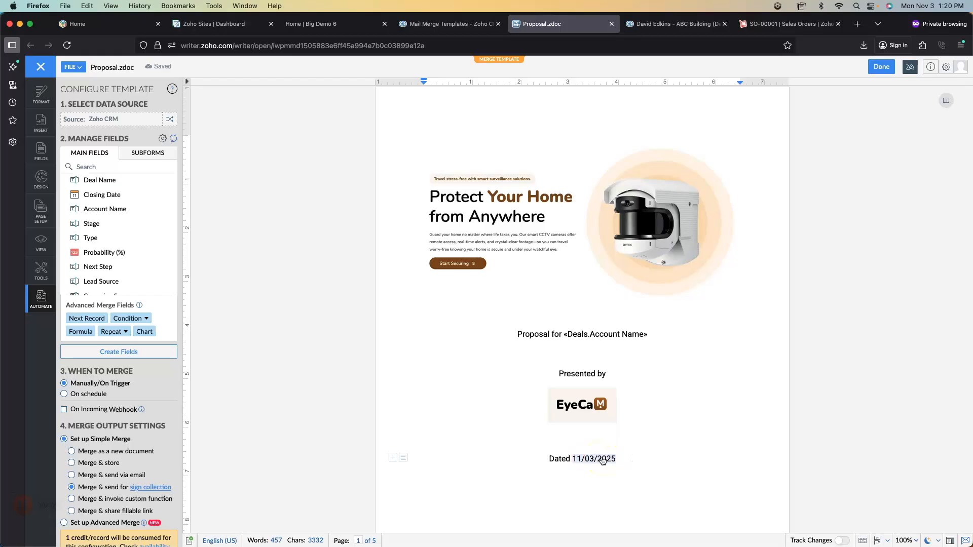
pyautogui.click(41, 155)
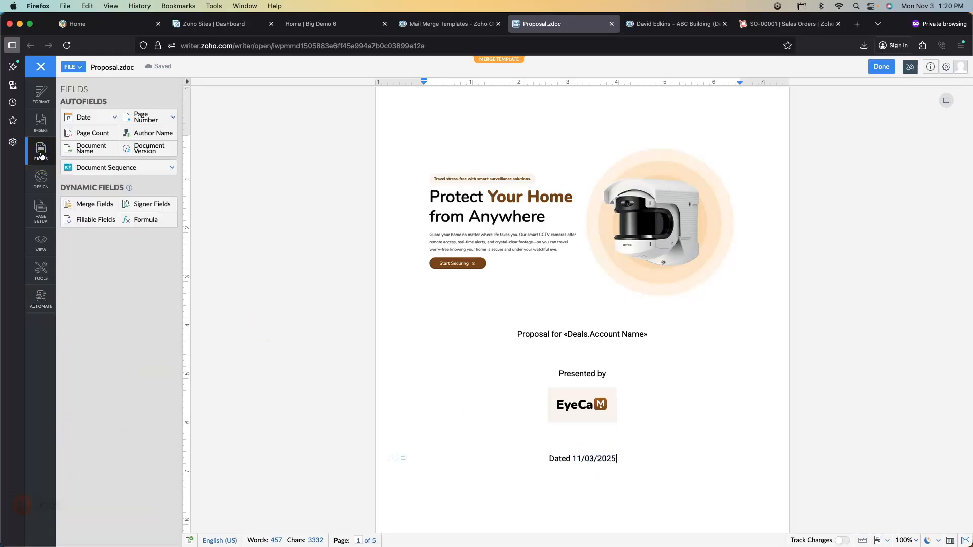
pyautogui.click(116, 118)
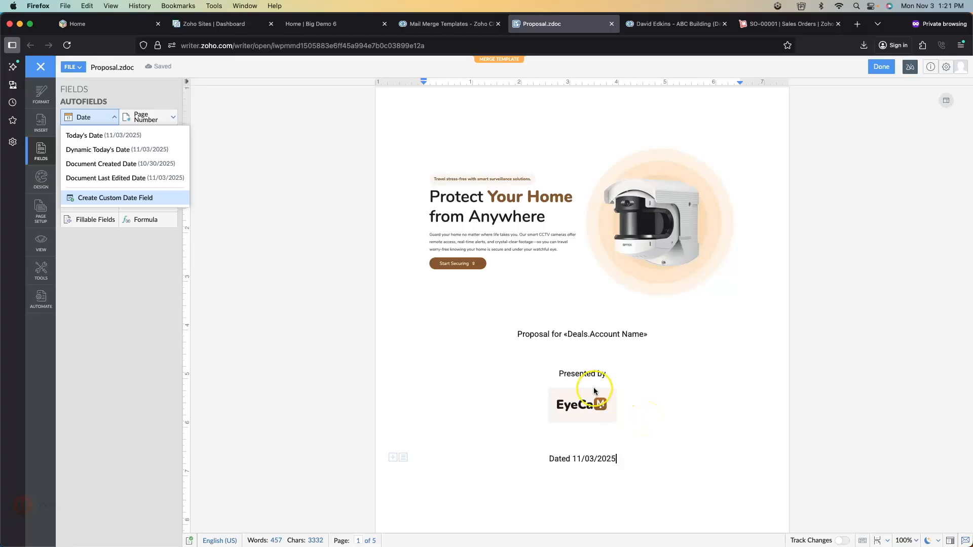
pyautogui.click(653, 379)
# - Add an empty line below the cover page's banner image and display the options for inserting an image there
pyautogui.scroll(-2, 653, 380)
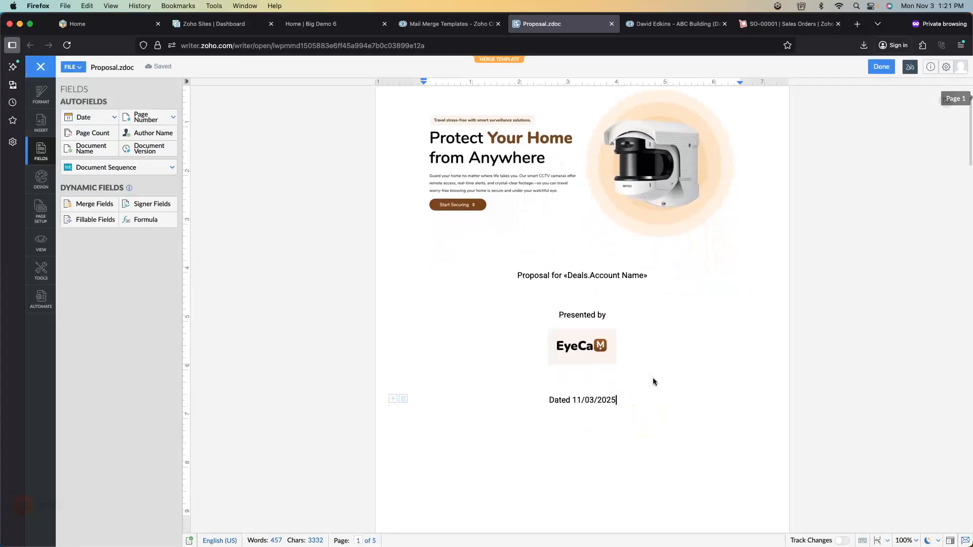
pyautogui.scroll(-5, 610, 367)
pyautogui.scroll(-5, 611, 365)
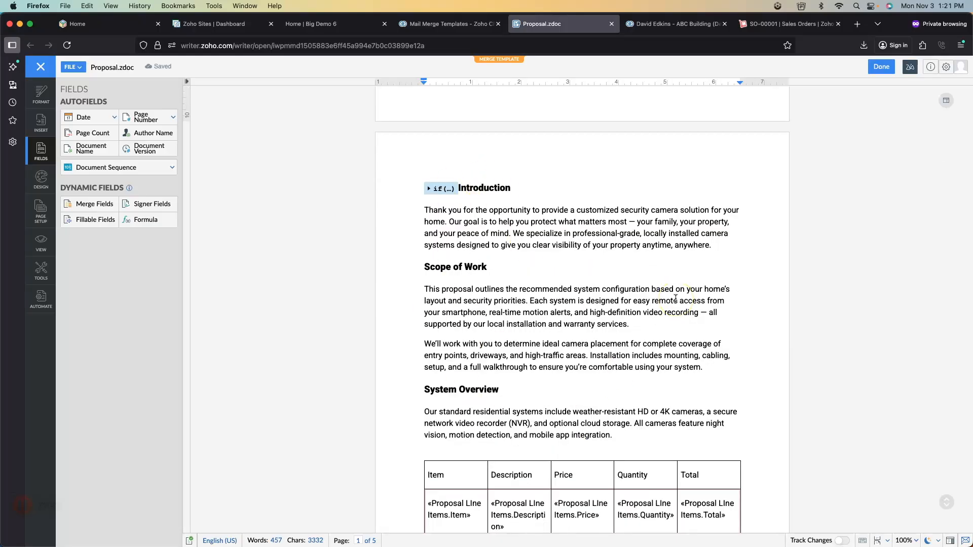
pyautogui.scroll(12, 658, 248)
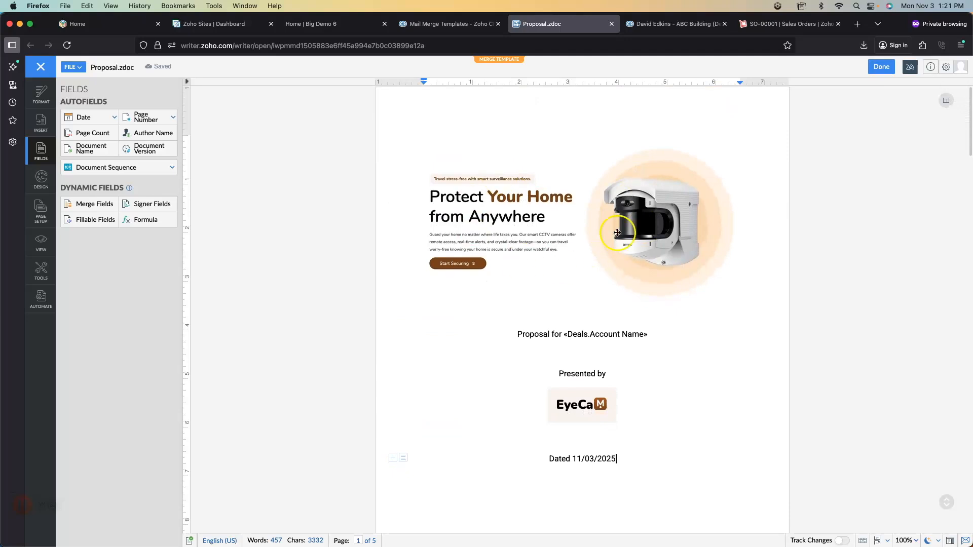
pyautogui.click(561, 205)
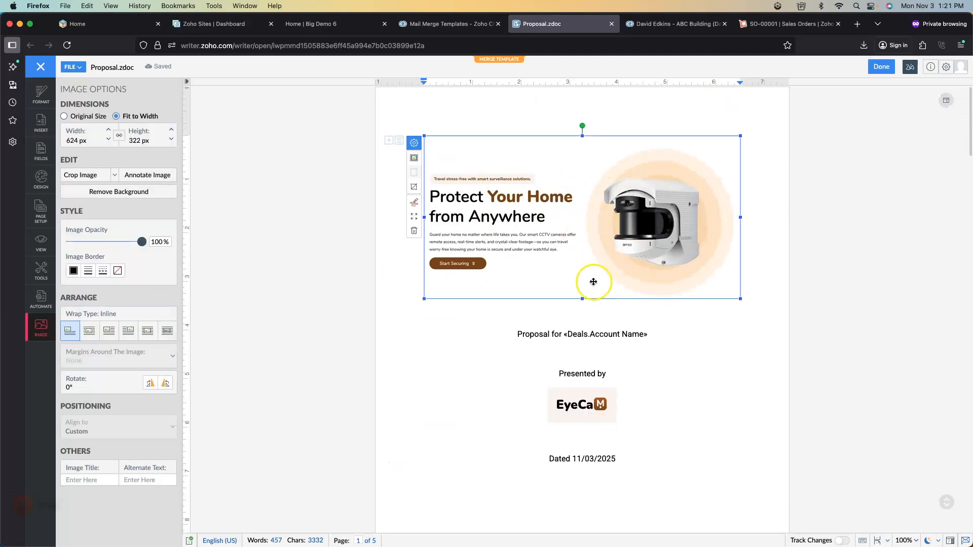
pyautogui.click(587, 304)
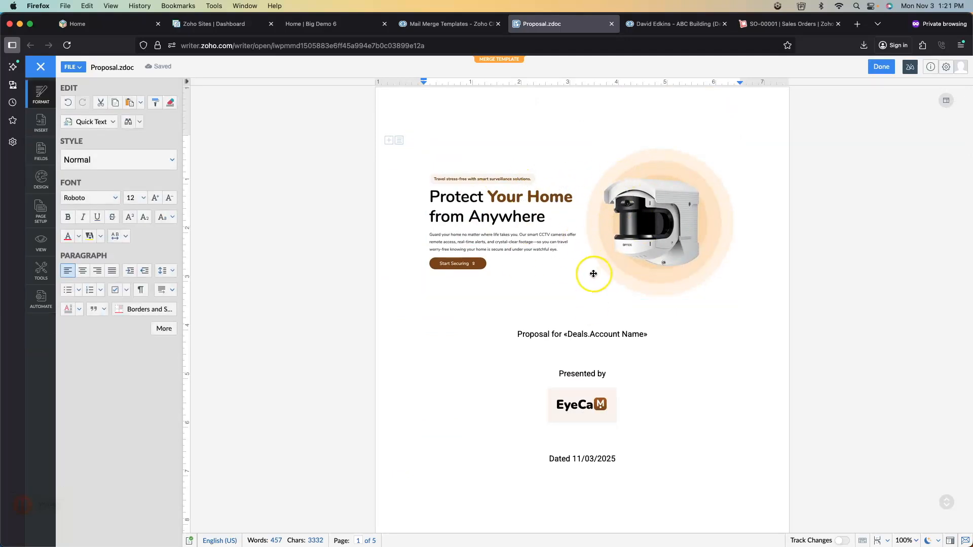
pyautogui.press('Return')
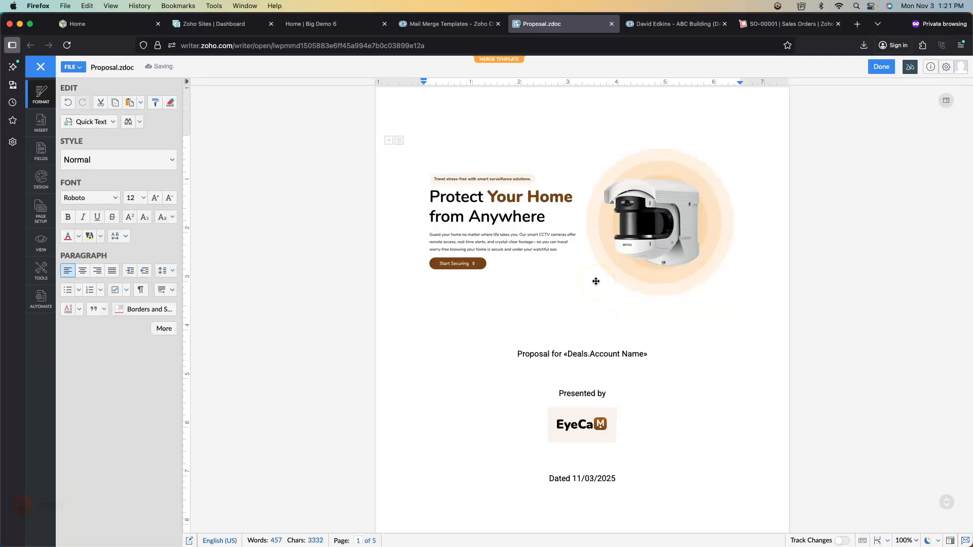
pyautogui.click(41, 127)
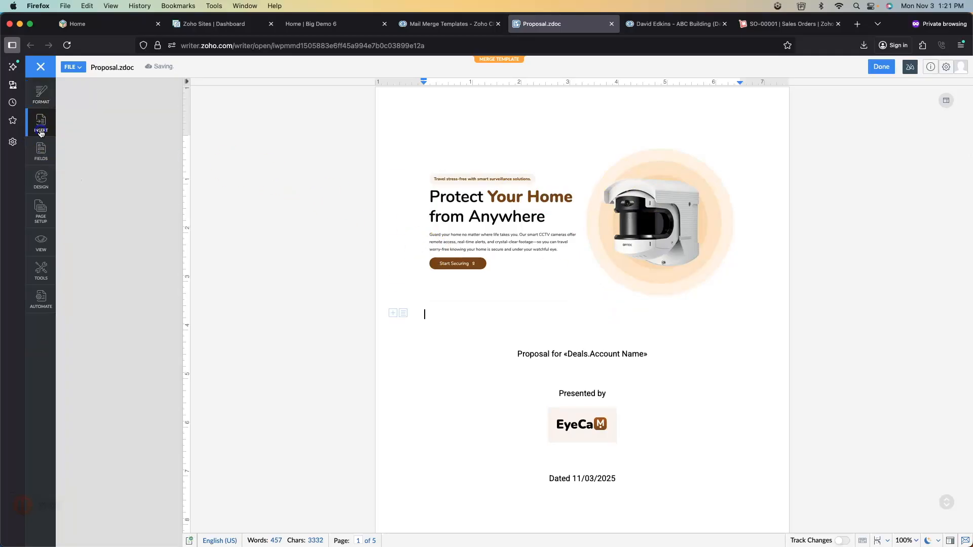
pyautogui.click(75, 113)
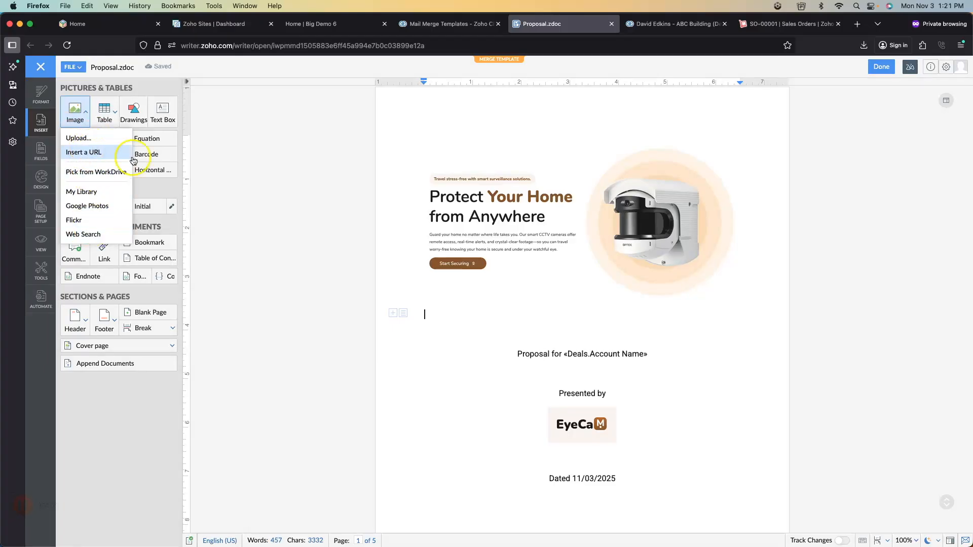
# - Leave the image insertion options and remove the empty line below the cover banner
pyautogui.click(433, 242)
pyautogui.click(500, 307)
pyautogui.click(497, 318)
pyautogui.press('BackSpace')
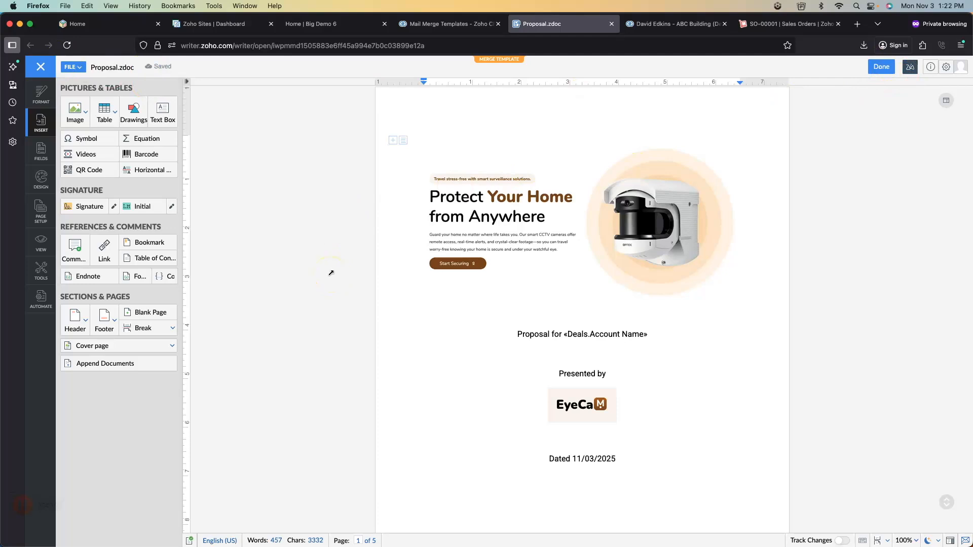
# - Examine the if condition before the Introduction and compare the residential wording with the commercial wording in the else section
pyautogui.scroll(-8, 326, 313)
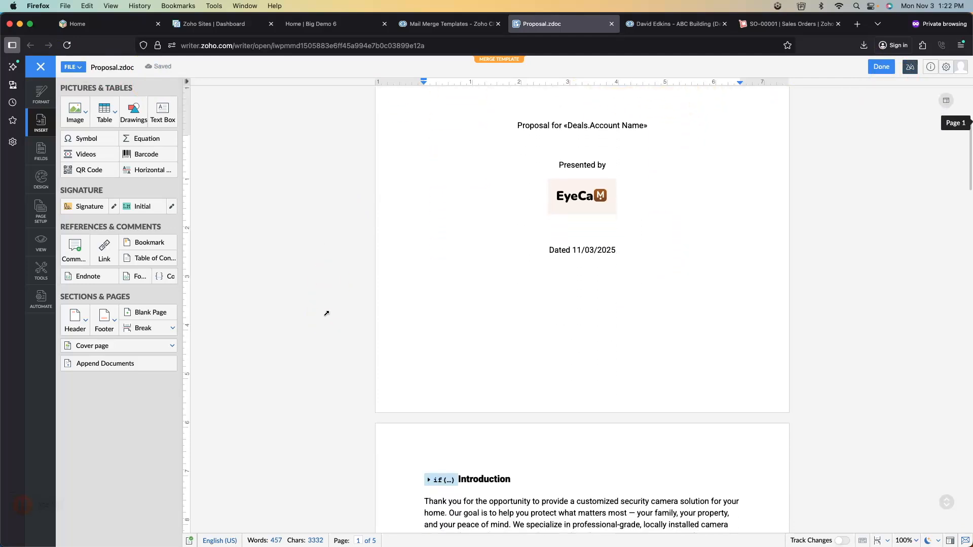
pyautogui.scroll(-5, 327, 314)
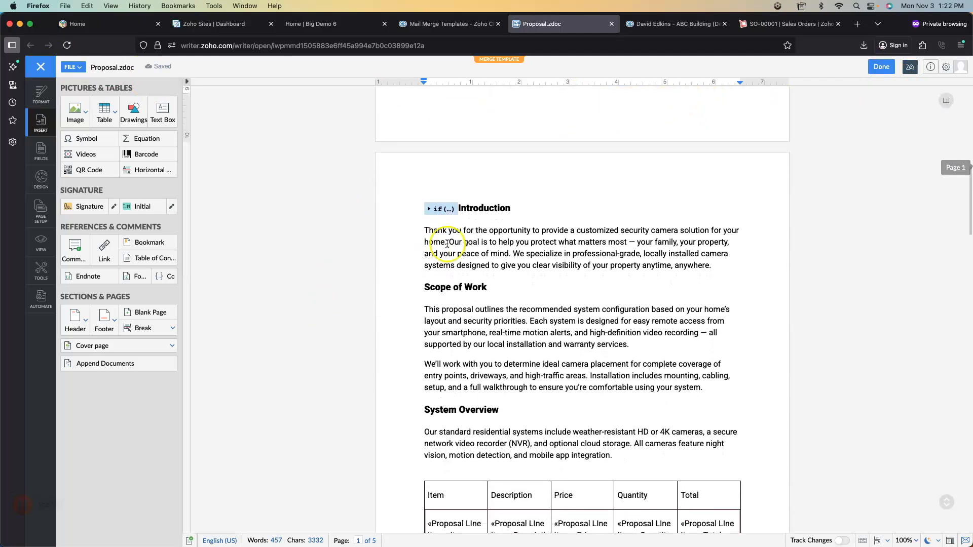
pyautogui.click(435, 212)
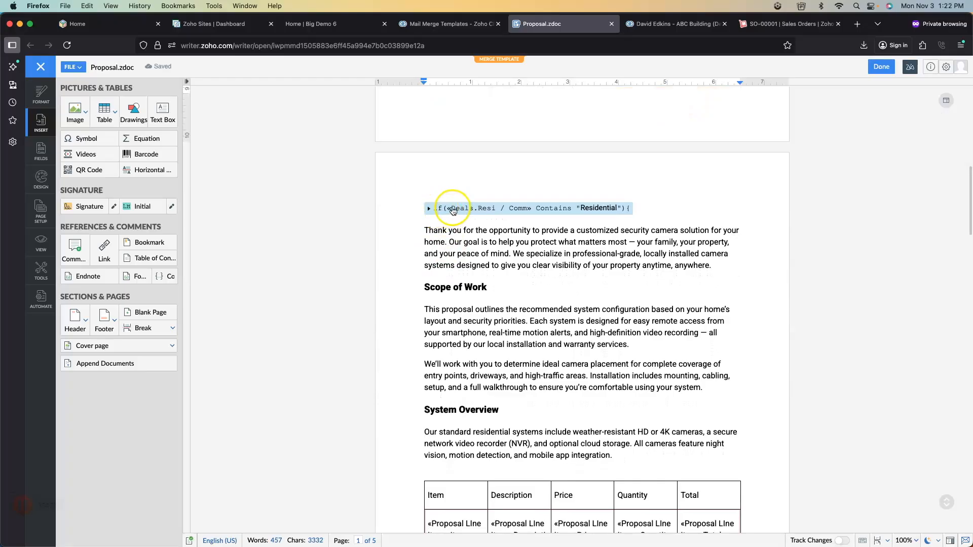
pyautogui.moveTo(436, 210)
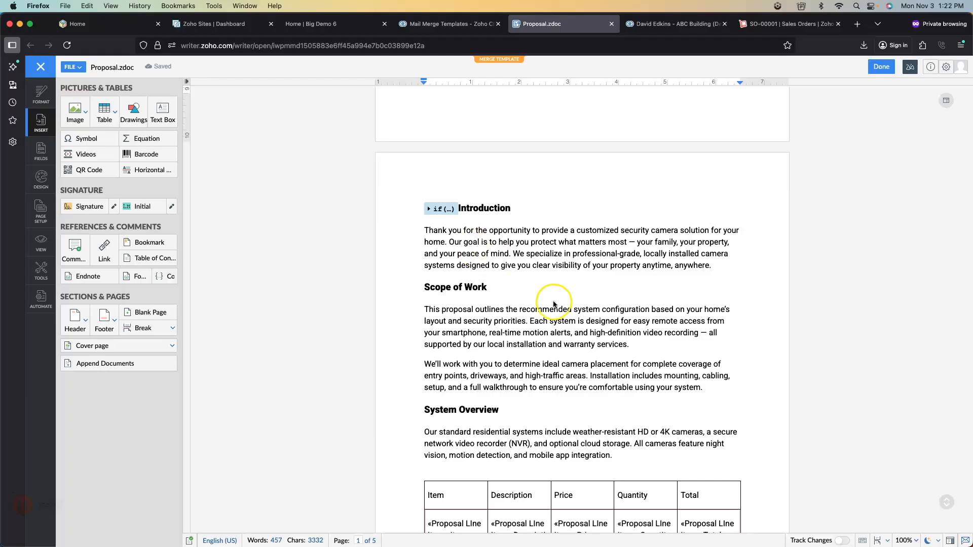
pyautogui.scroll(-10, 527, 293)
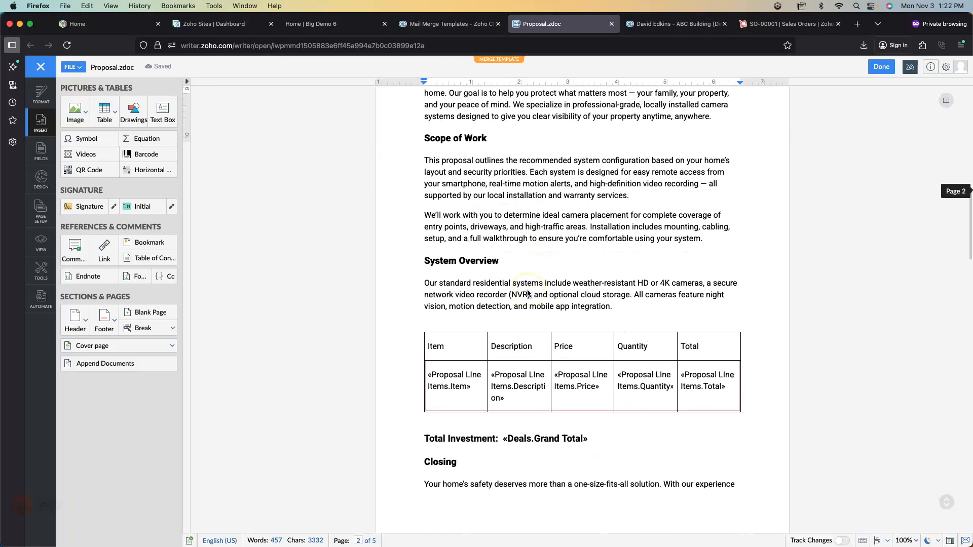
pyautogui.scroll(-9, 528, 293)
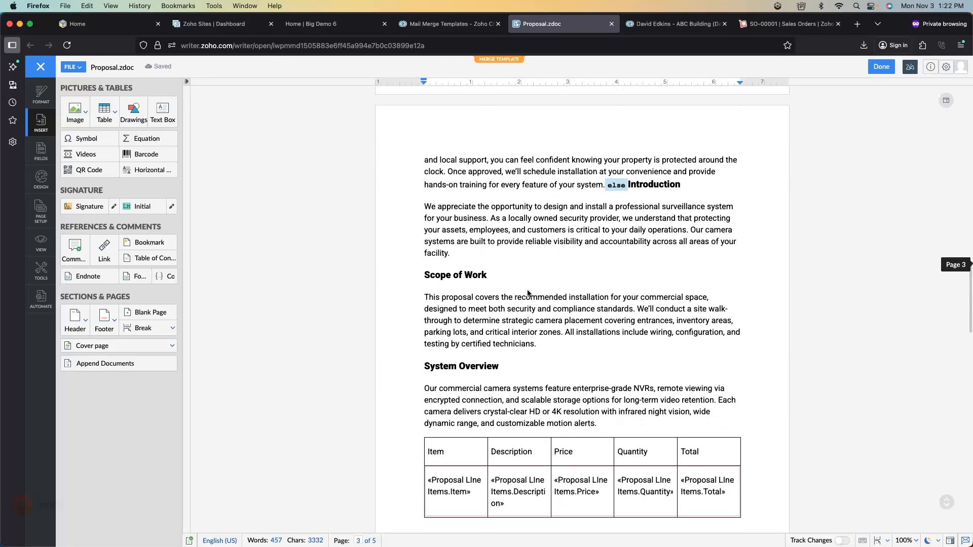
pyautogui.scroll(1, 527, 293)
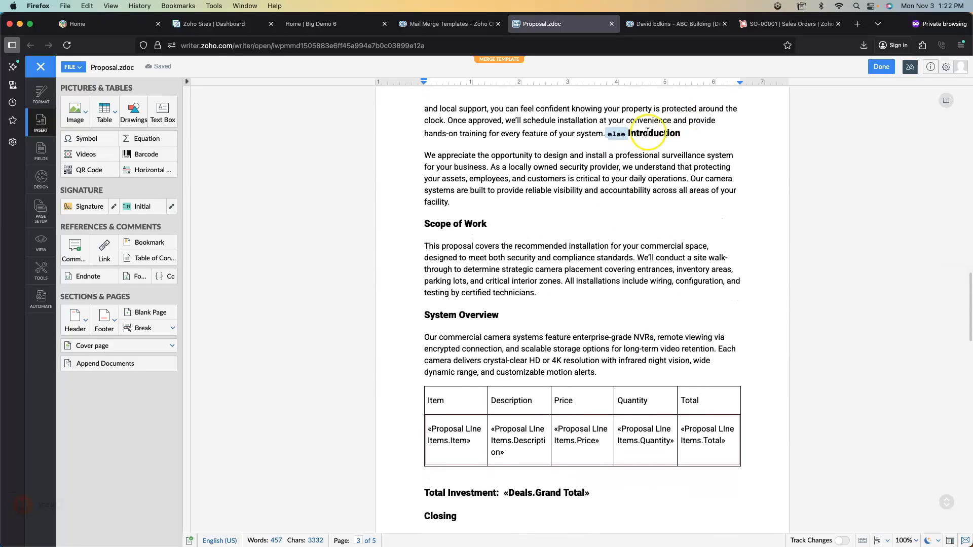
pyautogui.scroll(9, 509, 142)
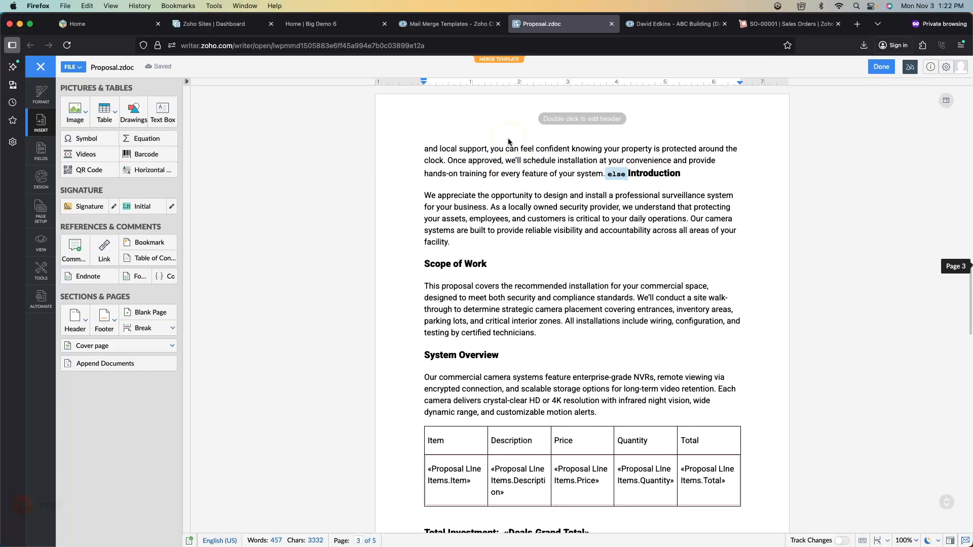
pyautogui.scroll(5, 508, 142)
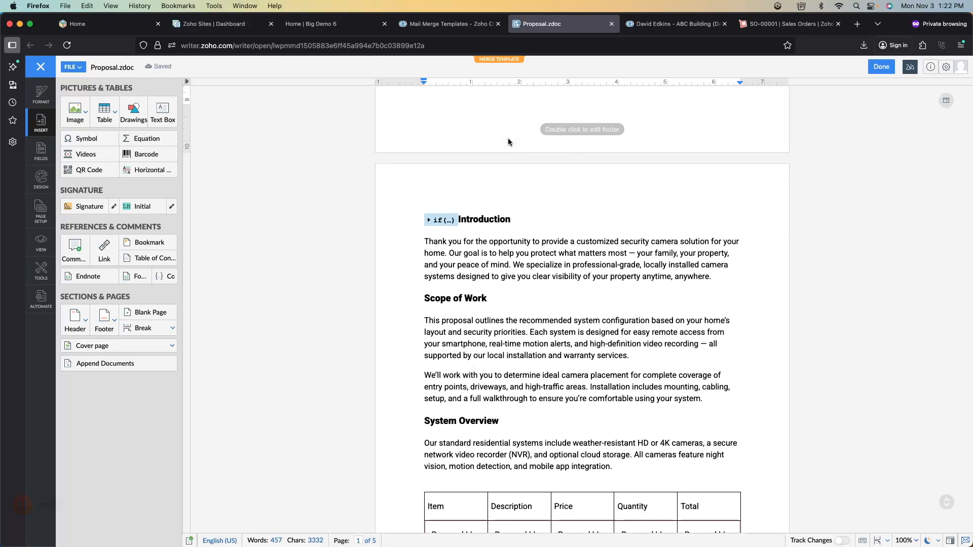
# - Switch to the CRM tab and open the ABC Building deal from the Deals board
pyautogui.click(447, 22)
pyautogui.click(35, 91)
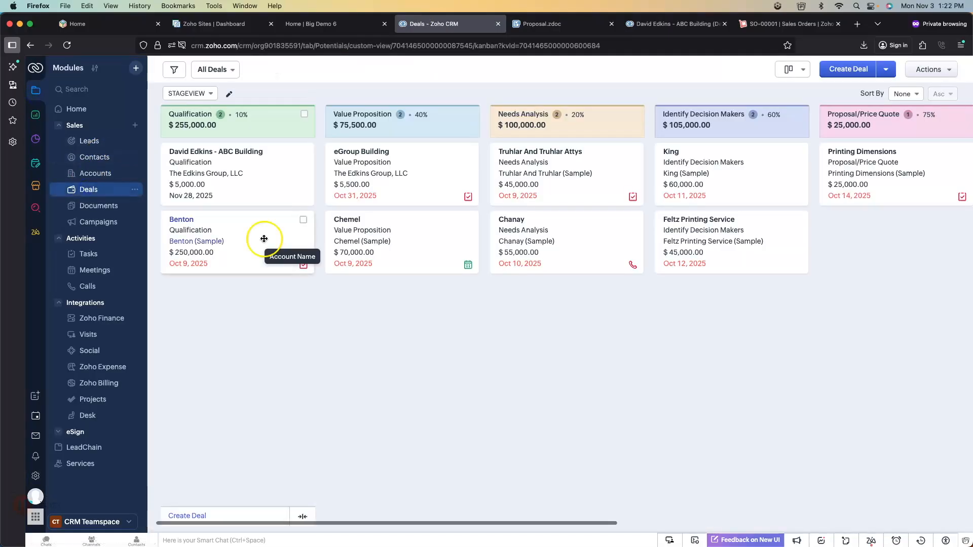
pyautogui.click(224, 157)
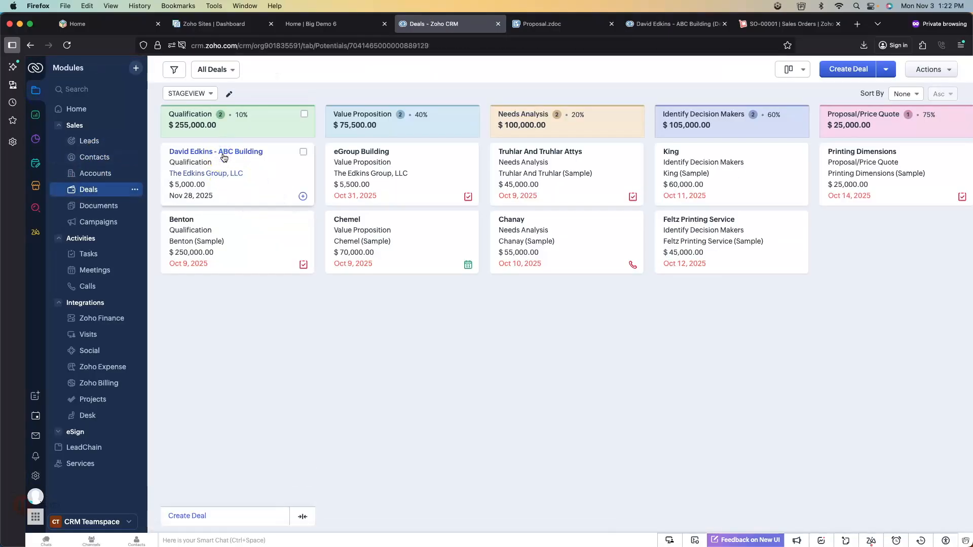
# - Set the deal's Resi / Comm field to Commercial and save the field
pyautogui.scroll(-2, 564, 354)
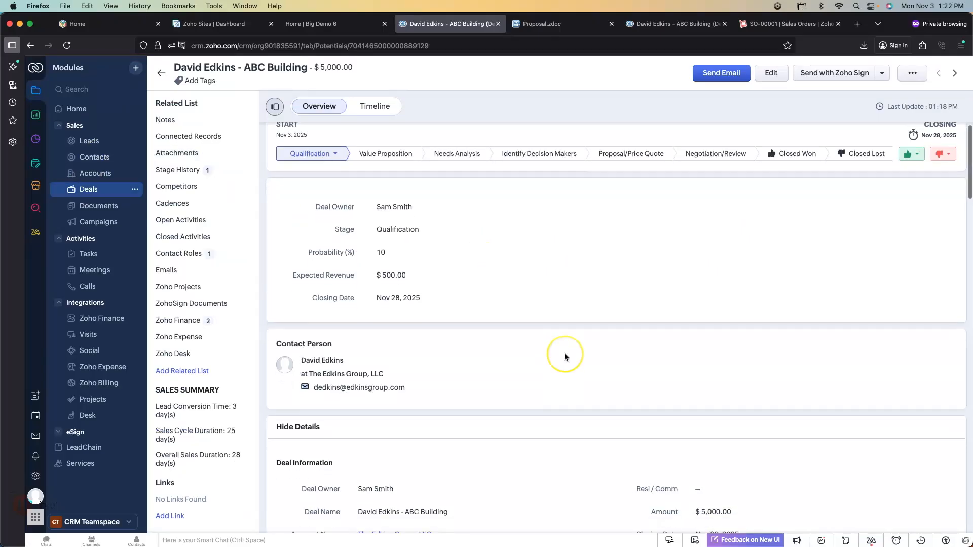
pyautogui.scroll(-1, 564, 352)
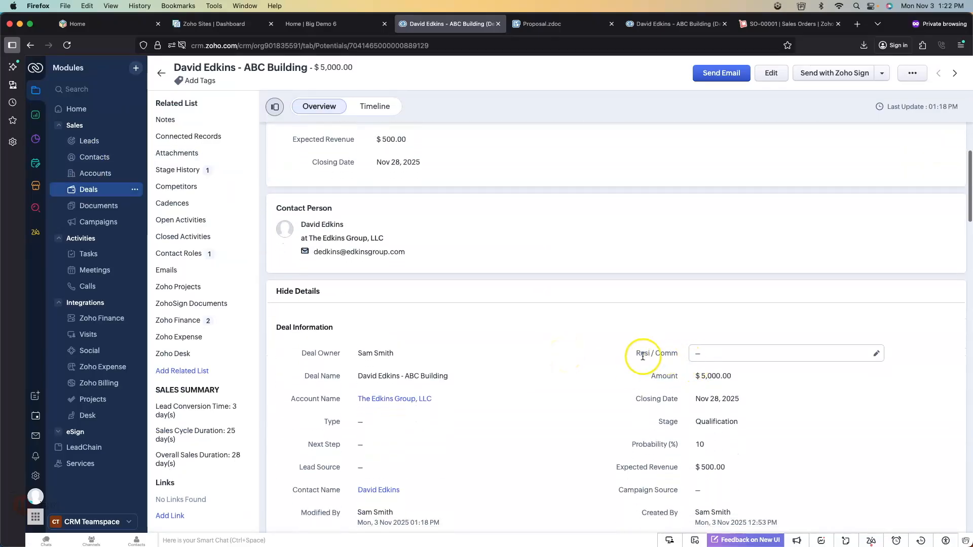
pyautogui.click(699, 355)
pyautogui.click(699, 354)
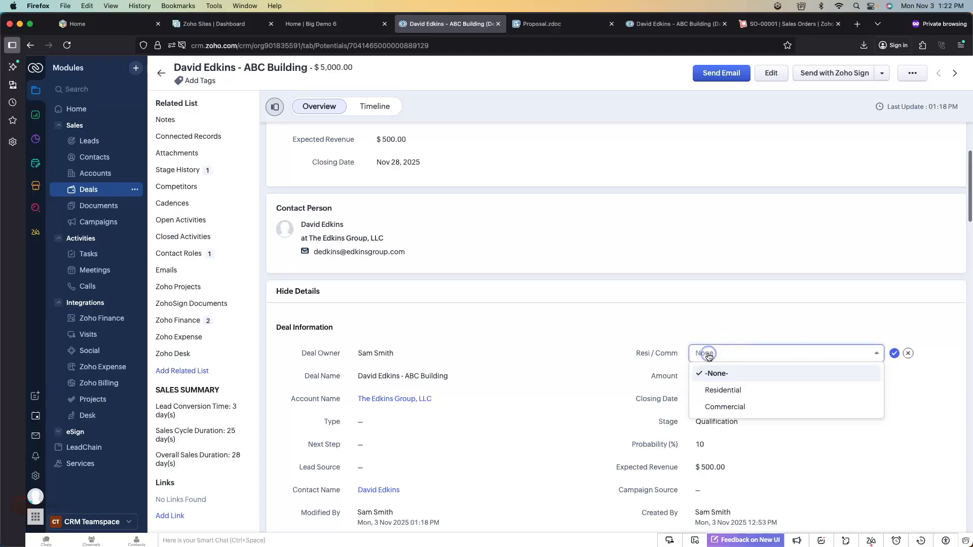
pyautogui.click(735, 407)
pyautogui.click(894, 353)
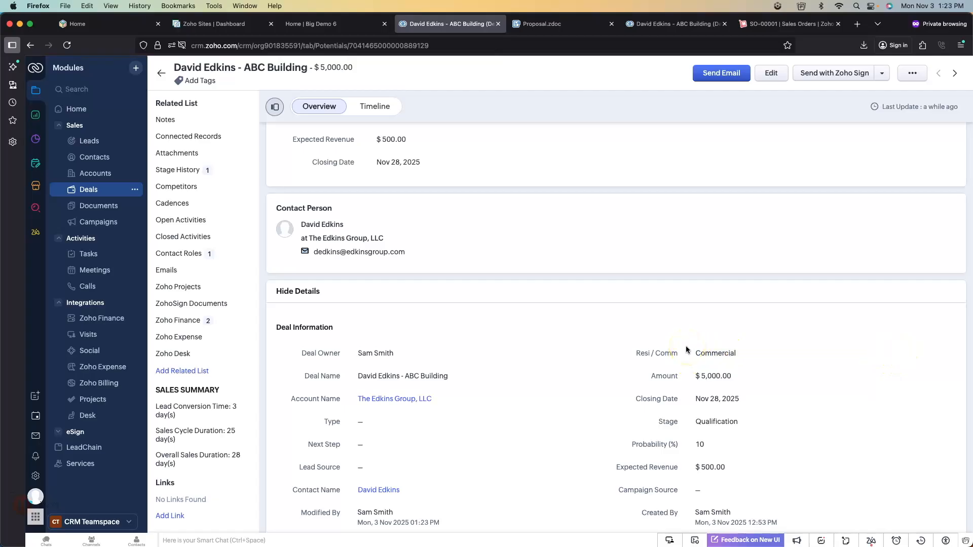
# - Set the deal's Stage to Proposal/Price Quote and save the field
pyautogui.click(727, 422)
pyautogui.scroll(-2, 732, 466)
pyautogui.click(731, 479)
pyautogui.click(893, 422)
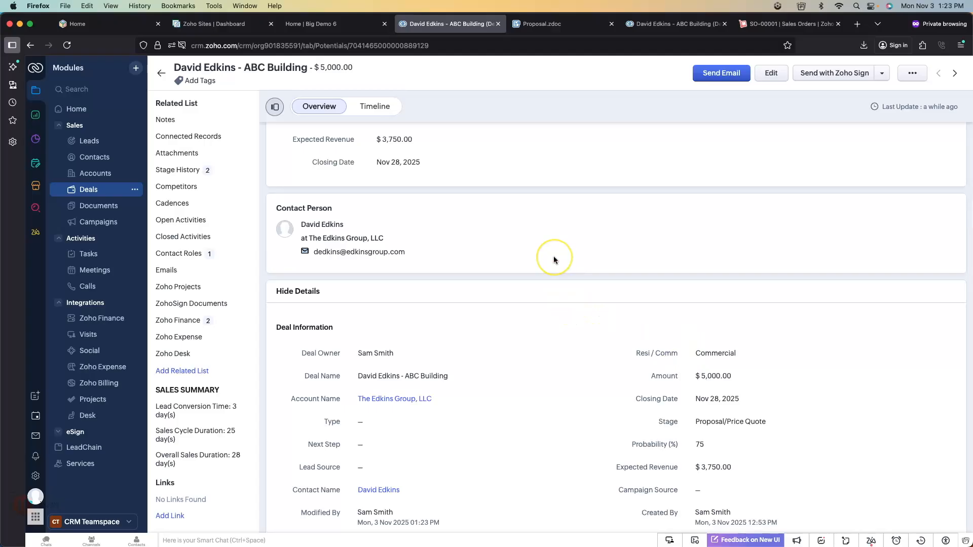
# - Return to the Proposal.zdoc template and review the Resi / Comm condition at the start of the Introduction
pyautogui.scroll(3, 553, 257)
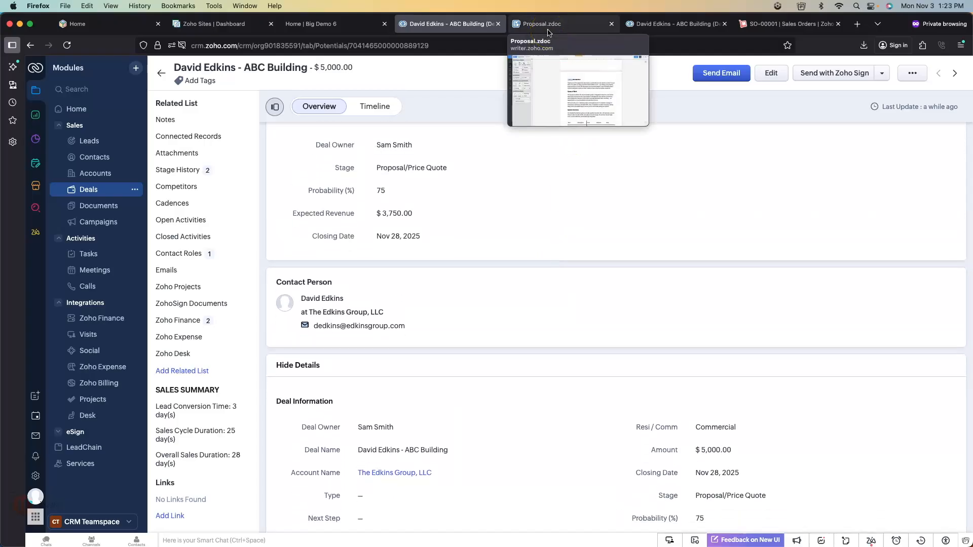
pyautogui.click(541, 25)
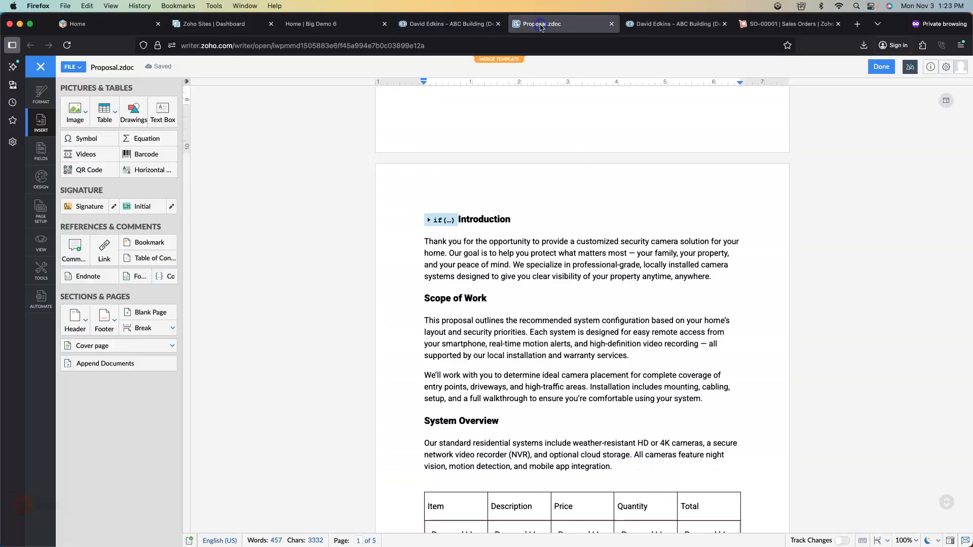
pyautogui.scroll(-2, 515, 154)
pyautogui.scroll(6, 515, 216)
pyautogui.scroll(-5, 514, 215)
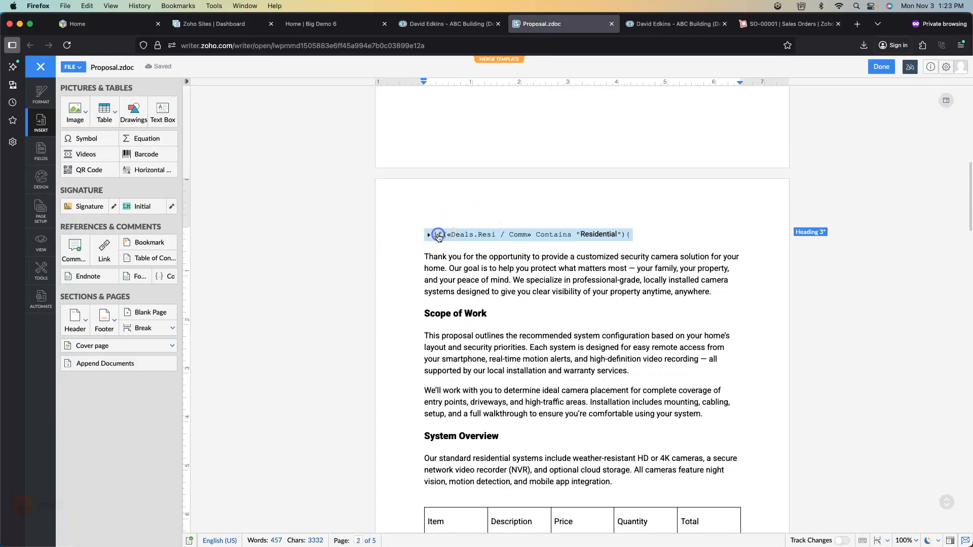
# - Review the settings of the Resi / Comm text condition and the commercial Introduction in its else branch
pyautogui.click(439, 235)
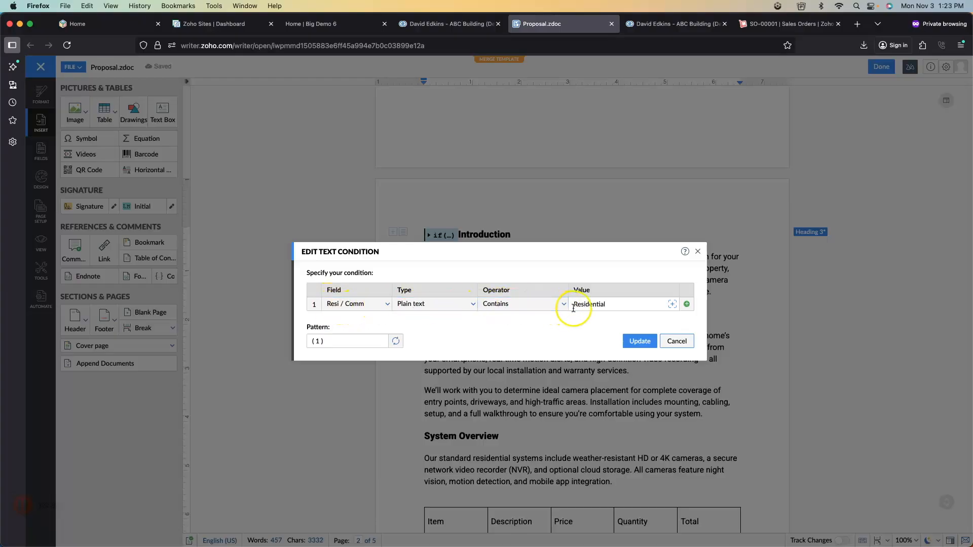
pyautogui.click(677, 341)
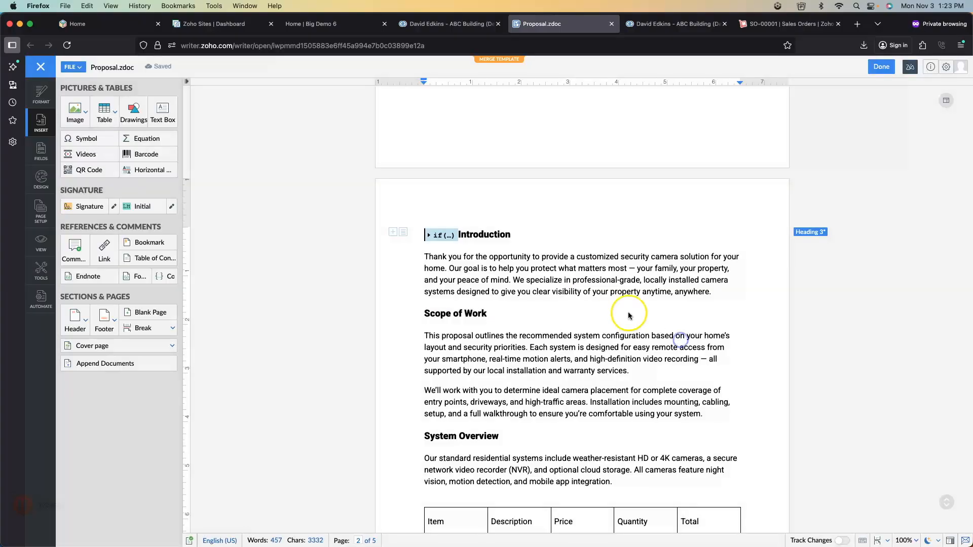
pyautogui.scroll(-8, 534, 405)
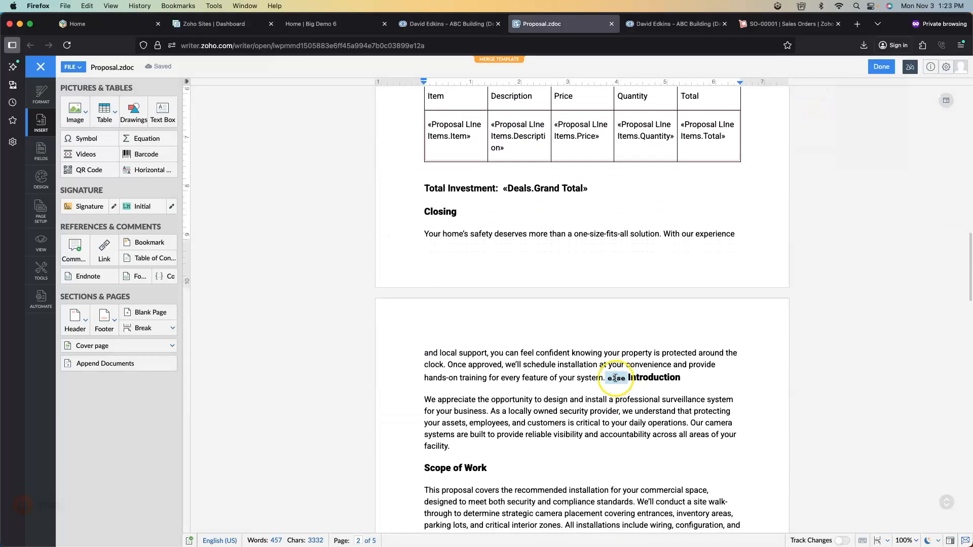
pyautogui.click(615, 378)
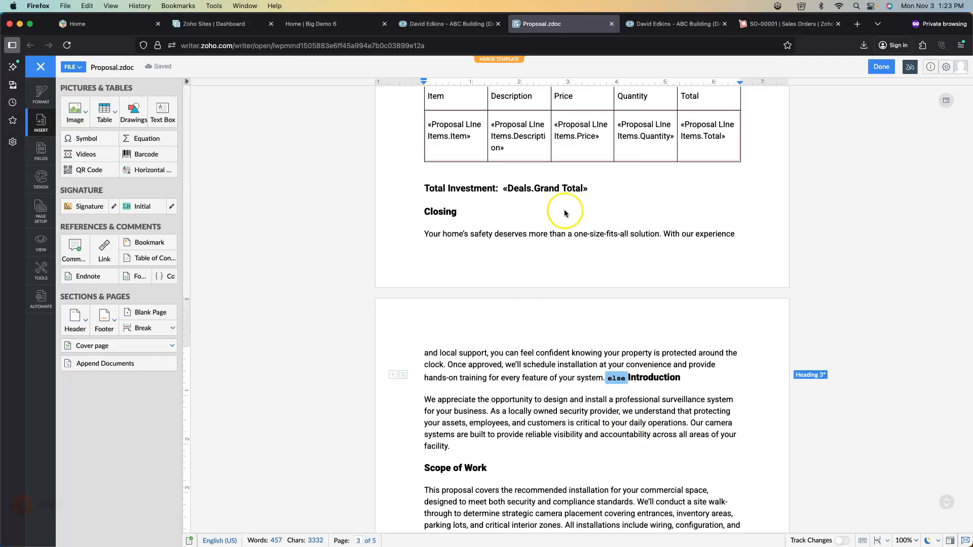
pyautogui.scroll(-3, 558, 203)
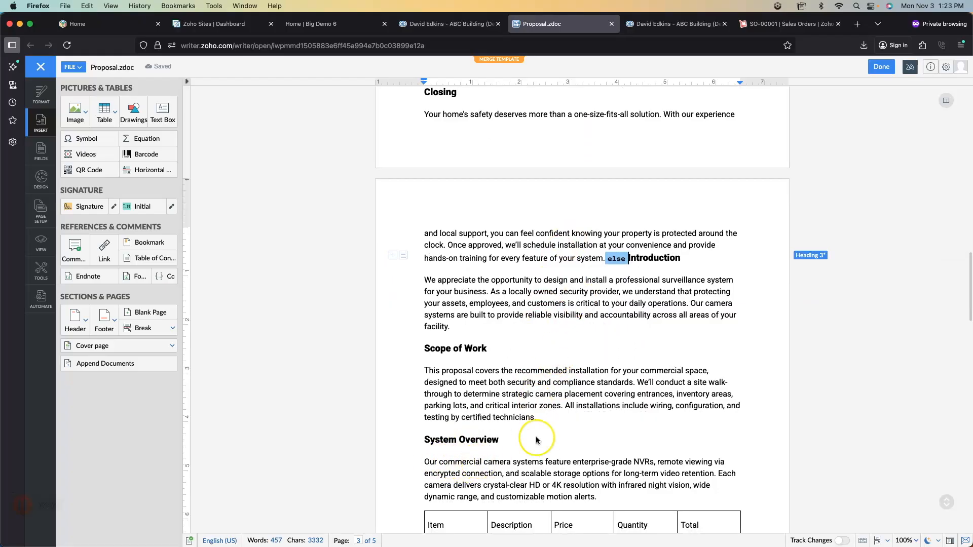
# - Examine the Proposal Line Items merge table in the residential section and the if condition before its Introduction
pyautogui.scroll(5, 535, 435)
pyautogui.scroll(3, 537, 440)
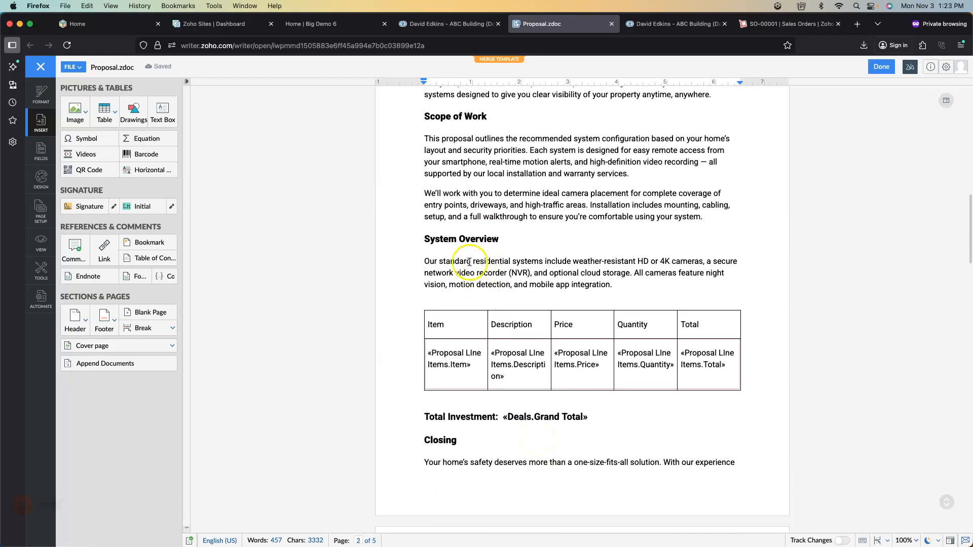
pyautogui.scroll(-3, 530, 366)
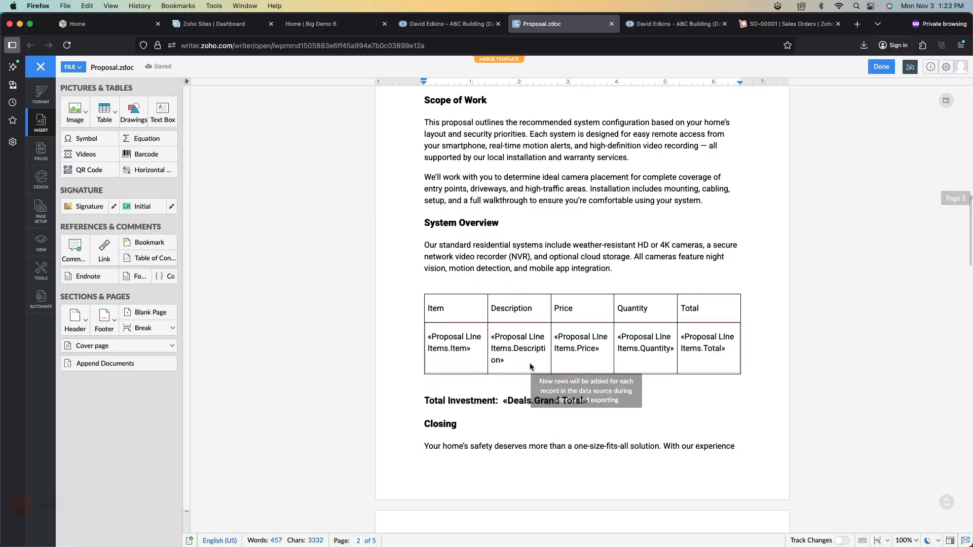
pyautogui.click(680, 237)
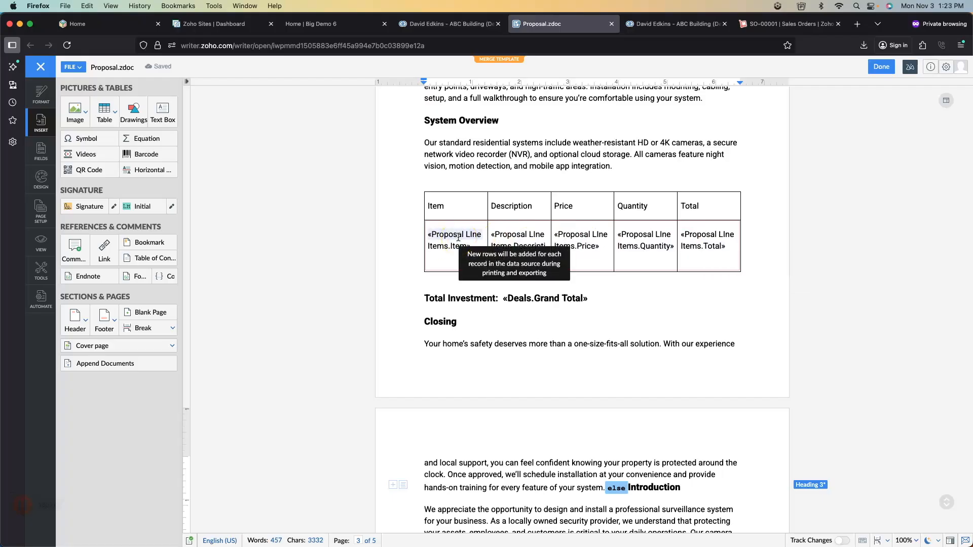
pyautogui.click(749, 264)
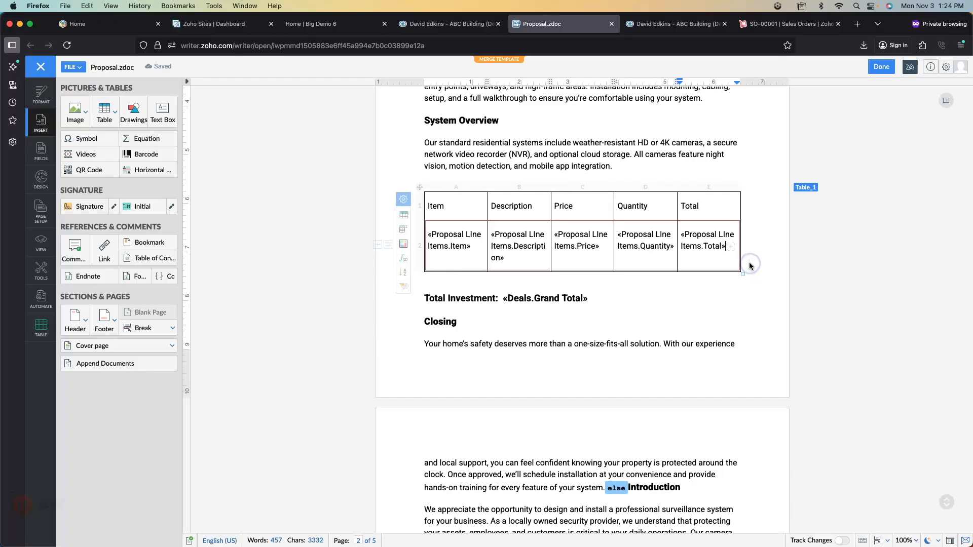
pyautogui.click(764, 257)
pyautogui.scroll(10, 636, 306)
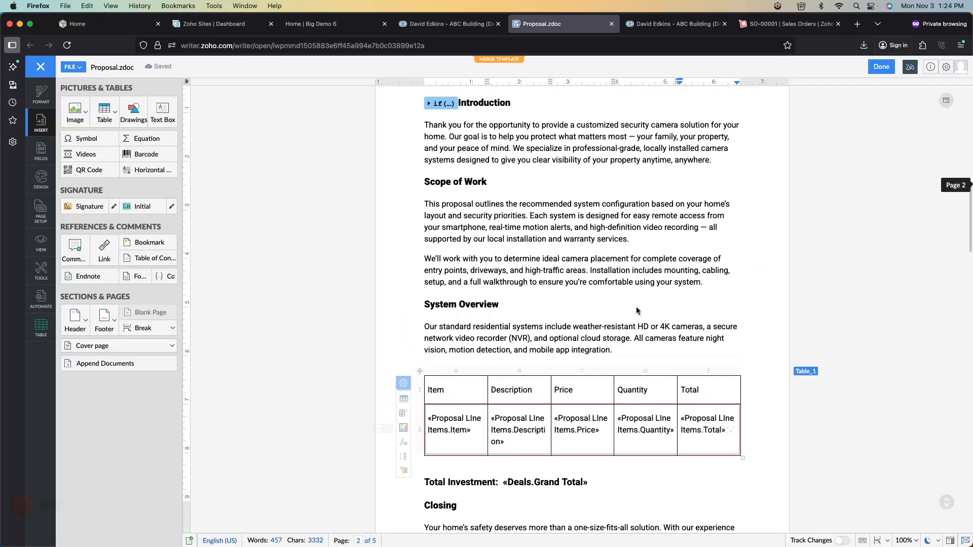
pyautogui.click(431, 203)
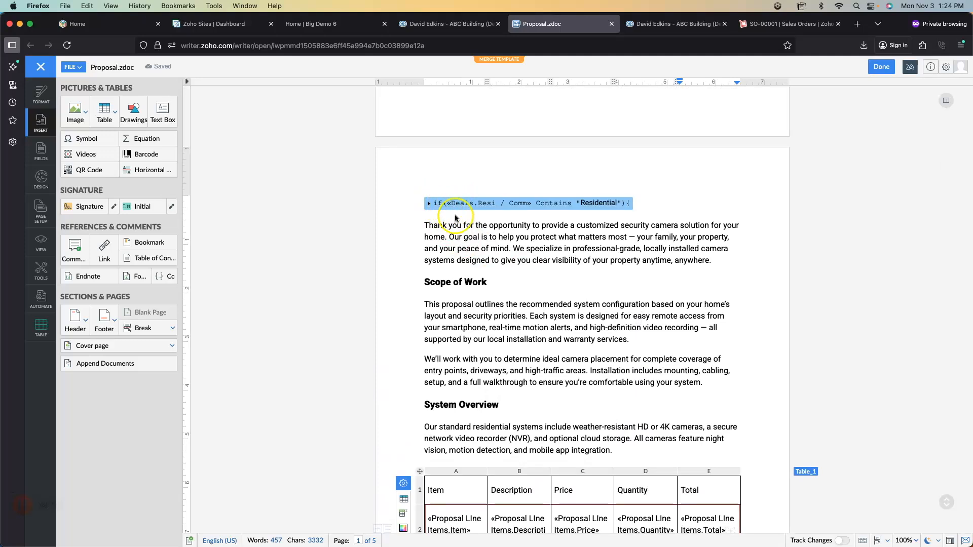
pyautogui.click(455, 221)
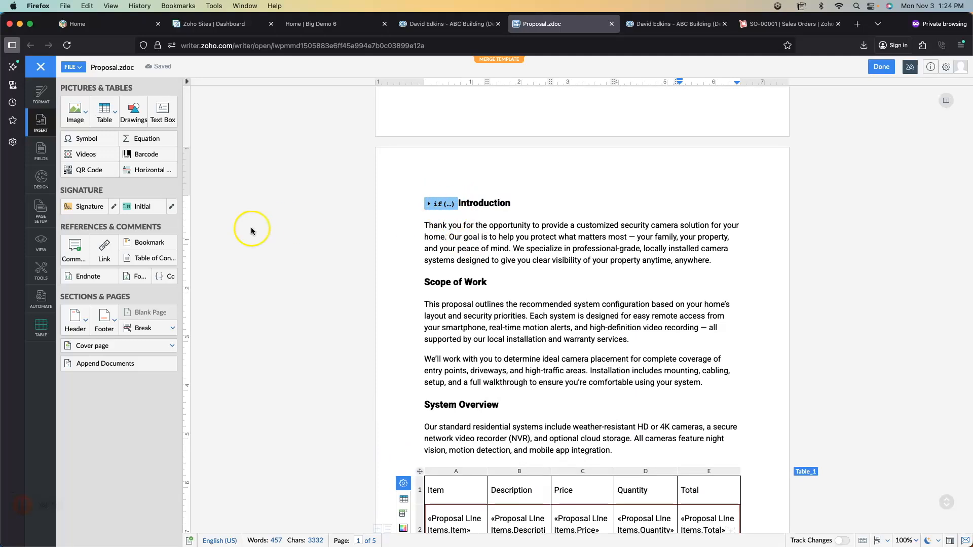
# - Show the template's merge automation settings and place the cursor on the blank line below the Dated signature field
pyautogui.click(41, 304)
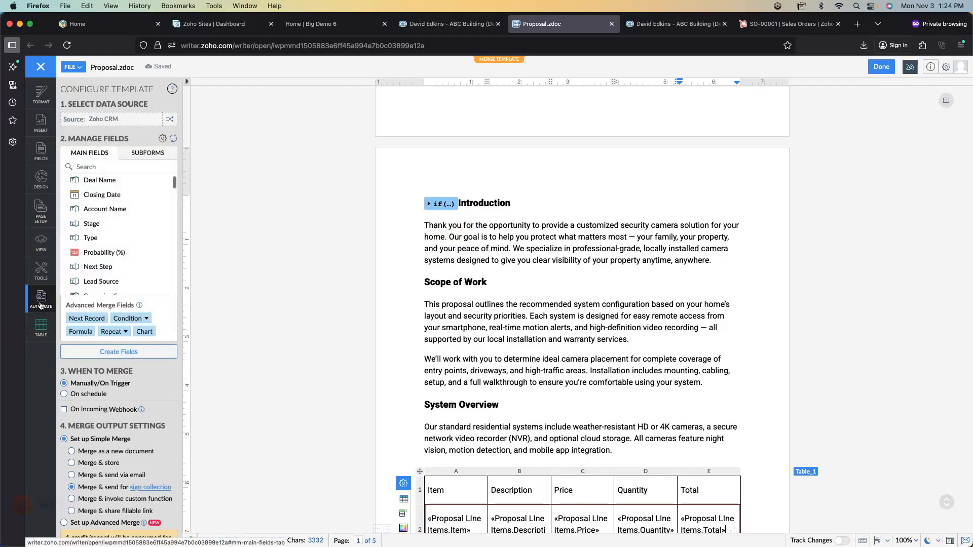
pyautogui.click(147, 318)
pyautogui.scroll(-20, 562, 309)
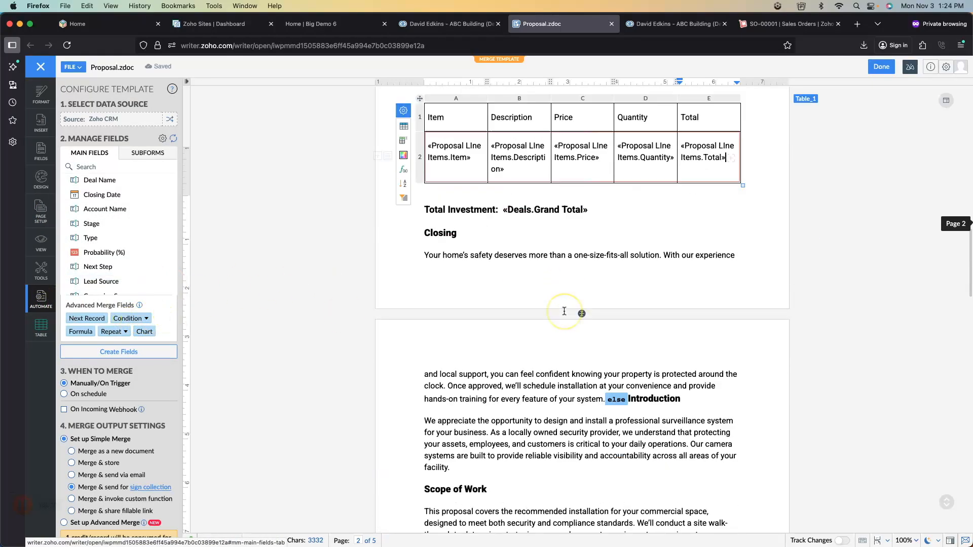
pyautogui.scroll(-10, 562, 308)
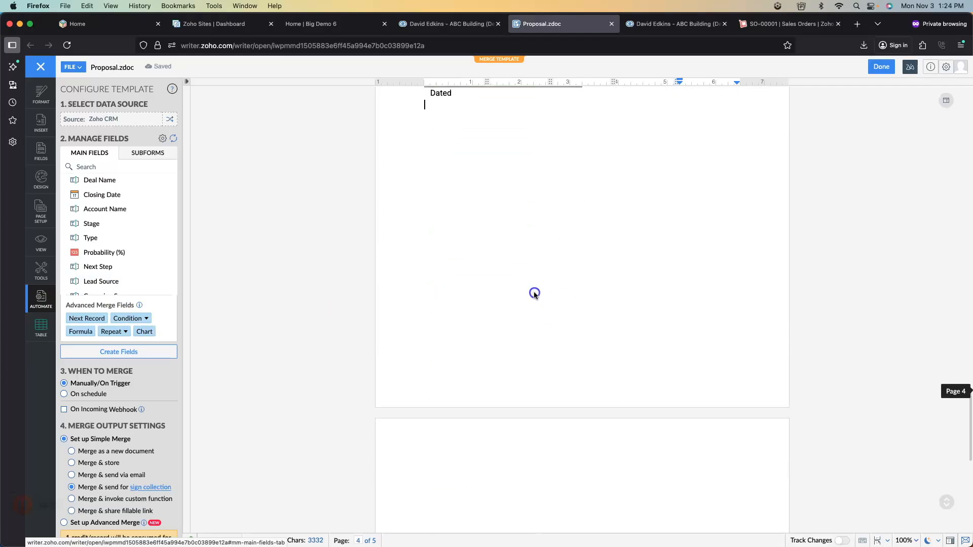
pyautogui.click(540, 204)
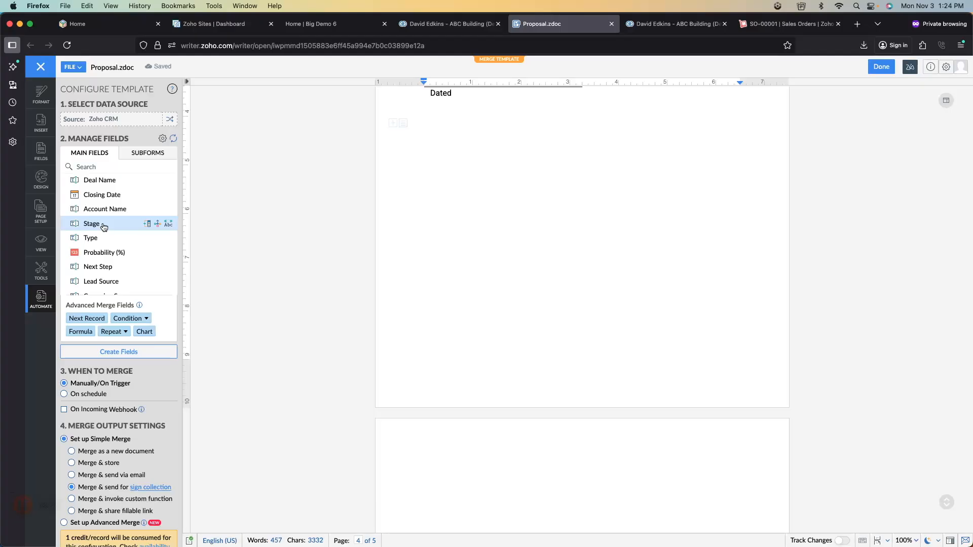
# - Insert a text condition for commercial deals, using the Resi / Comm field as plain text with the Contains operator
pyautogui.click(139, 318)
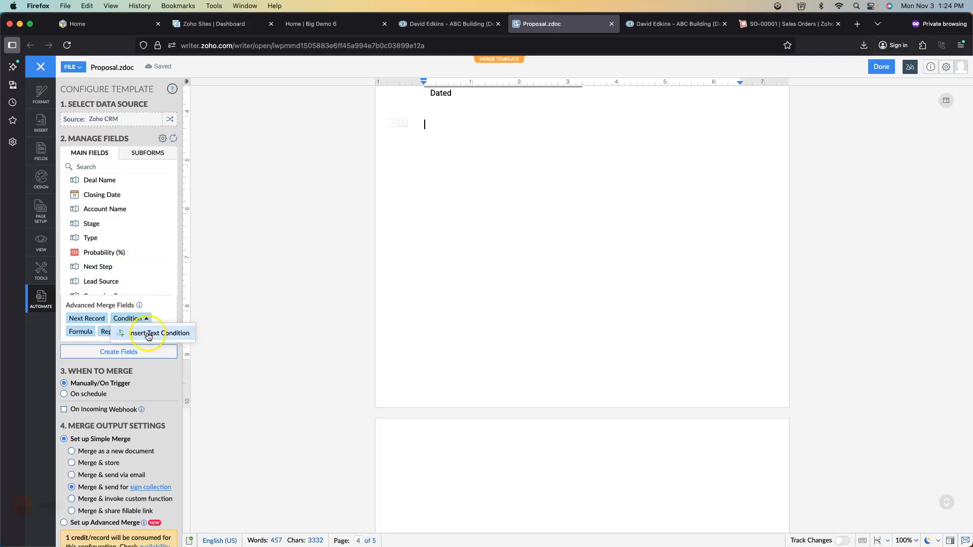
pyautogui.click(161, 335)
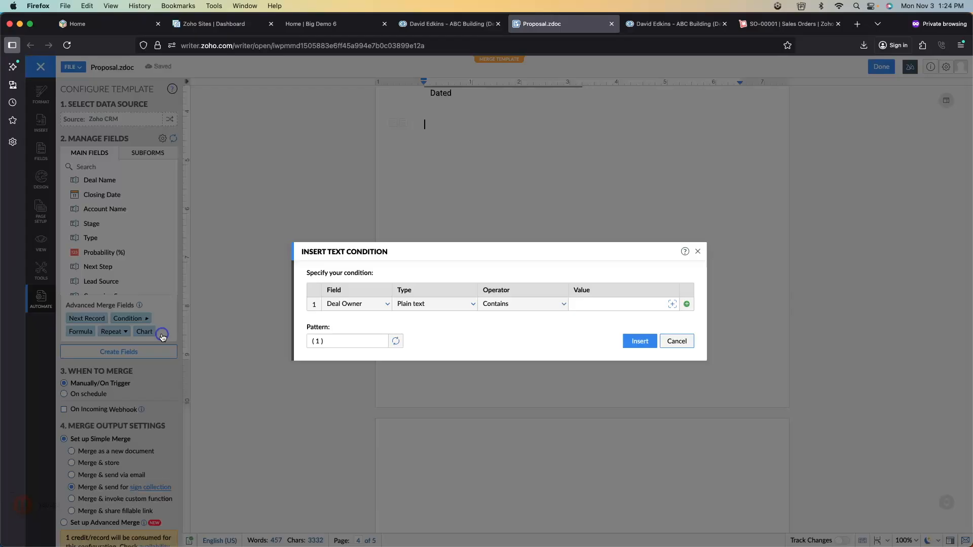
pyautogui.click(378, 305)
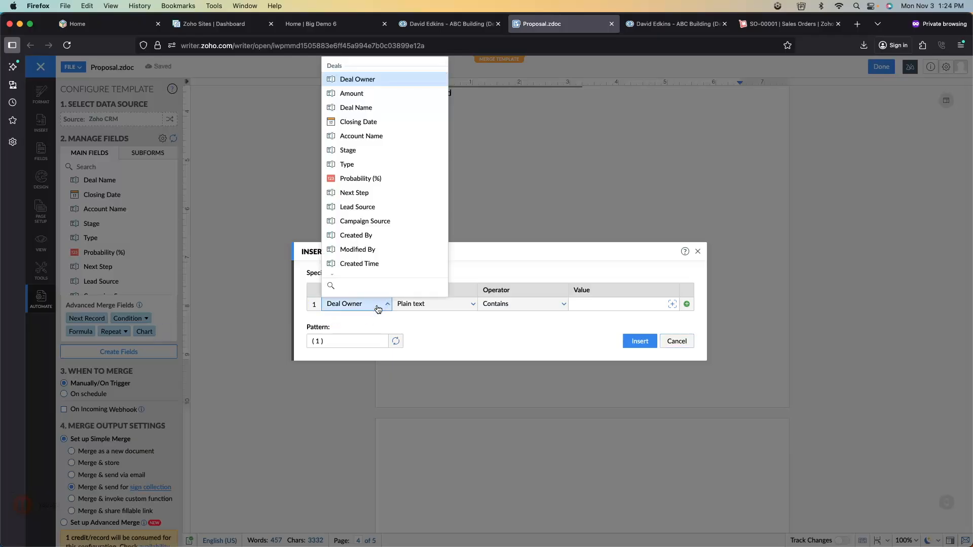
pyautogui.scroll(-5, 401, 220)
pyautogui.scroll(-3, 403, 220)
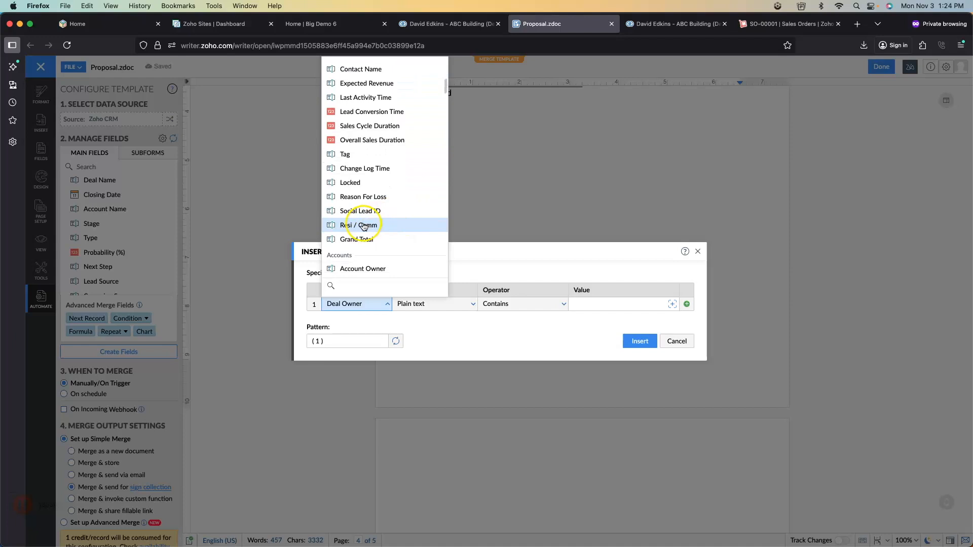
pyautogui.click(364, 226)
pyautogui.click(371, 306)
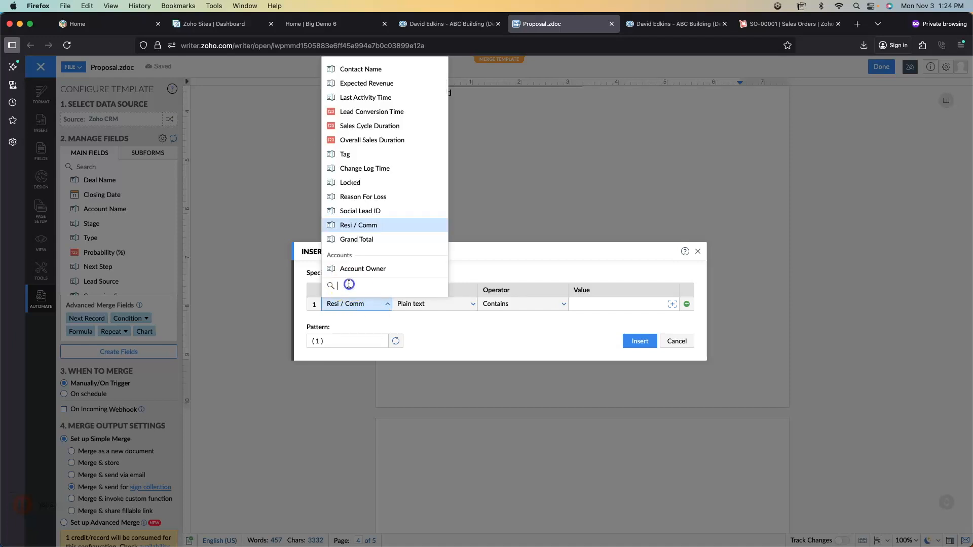
pyautogui.click(364, 323)
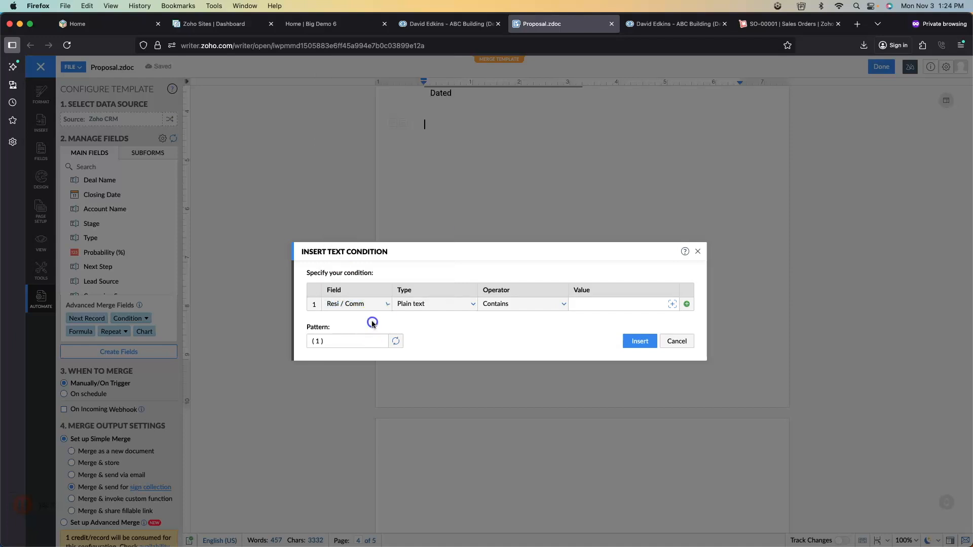
pyautogui.click(590, 304)
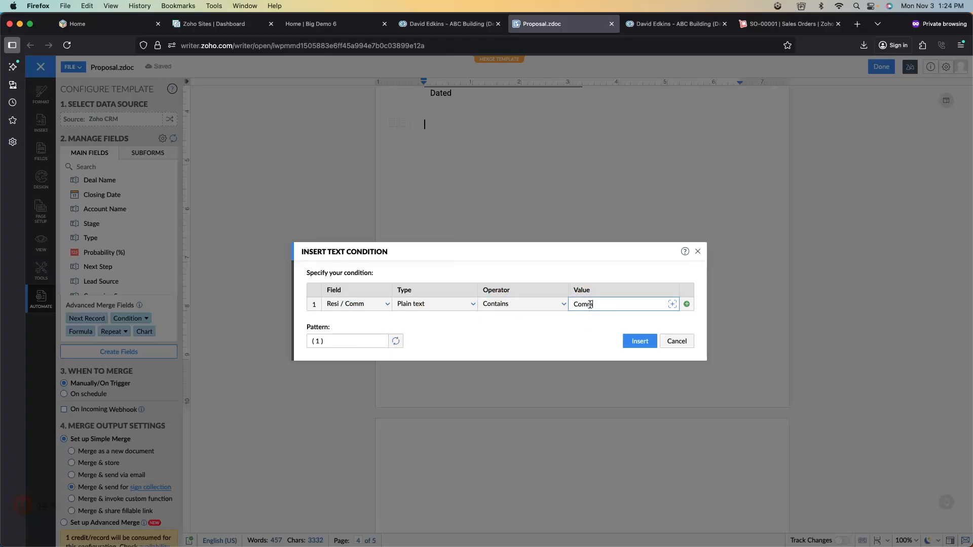
pyautogui.click(639, 343)
# - Replace the new condition's true-content placeholder with "Here are the Commercial terms and conditions"
pyautogui.moveTo(452, 127)
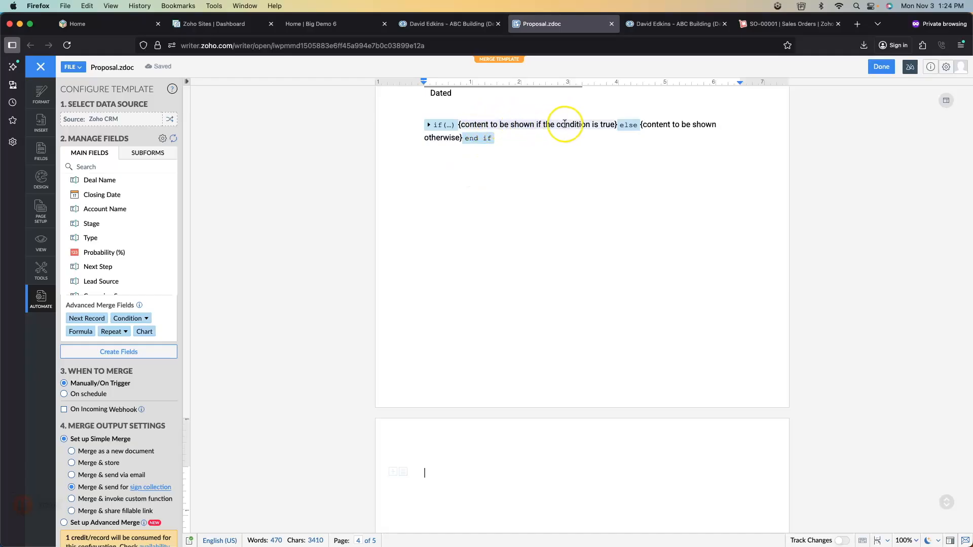
pyautogui.scroll(10, 584, 169)
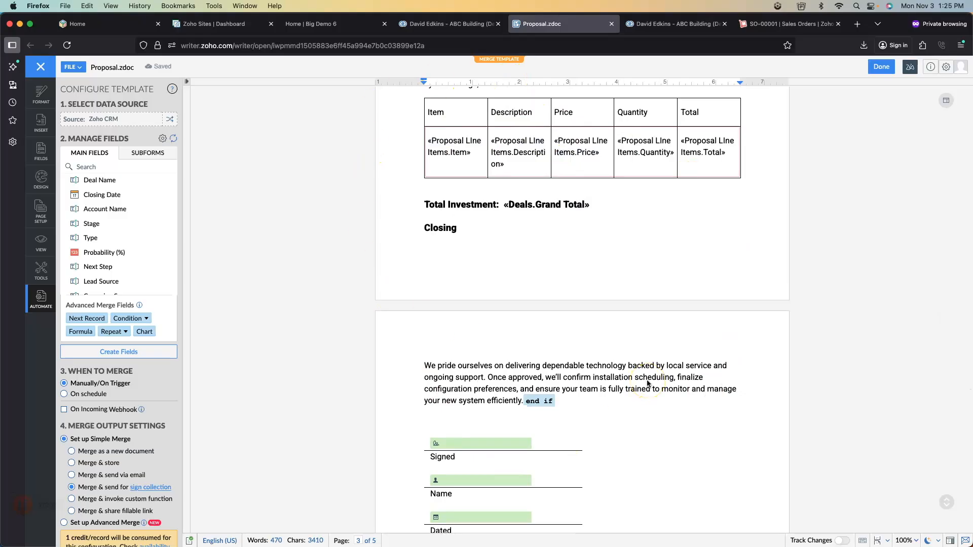
pyautogui.scroll(-5, 574, 223)
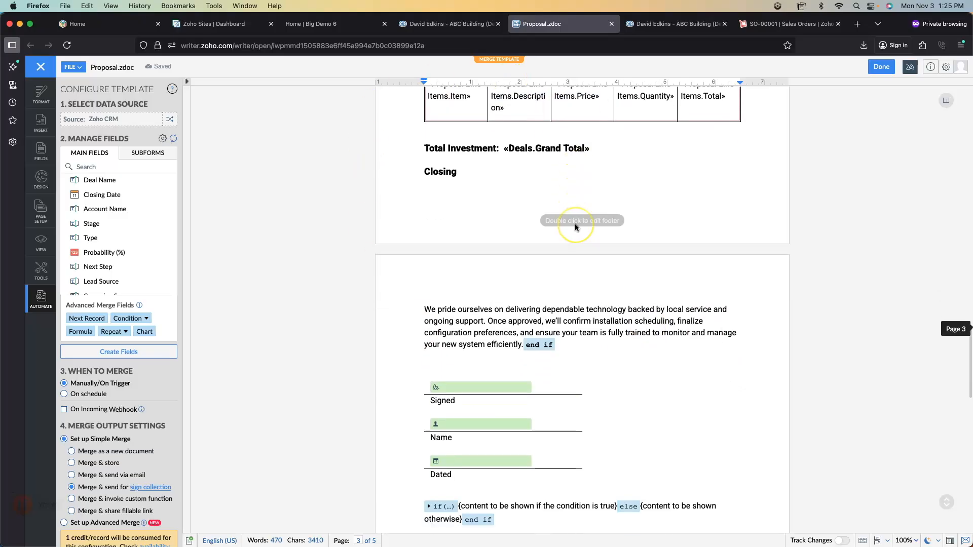
pyautogui.scroll(-3, 574, 228)
pyautogui.click(506, 261)
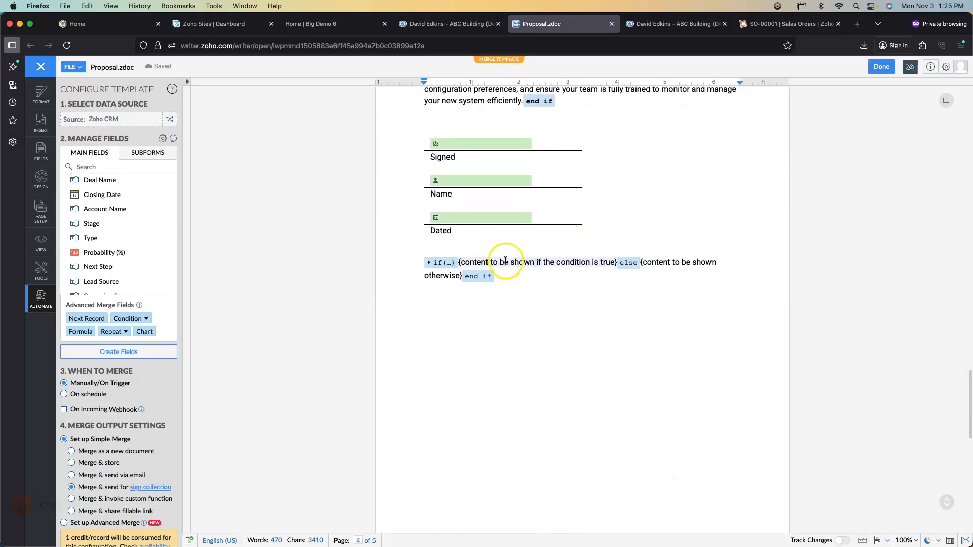
pyautogui.tripleClick(540, 262)
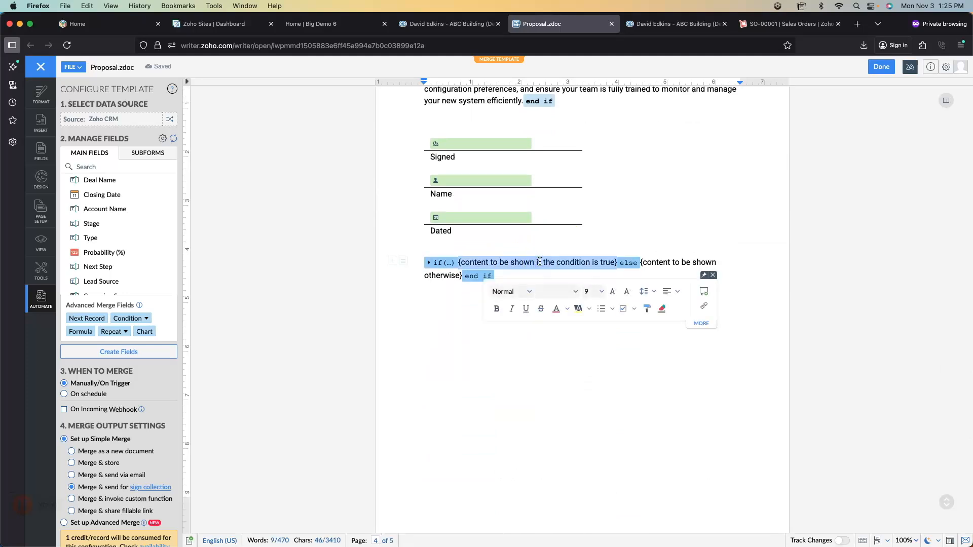
pyautogui.write('Here are the Co')
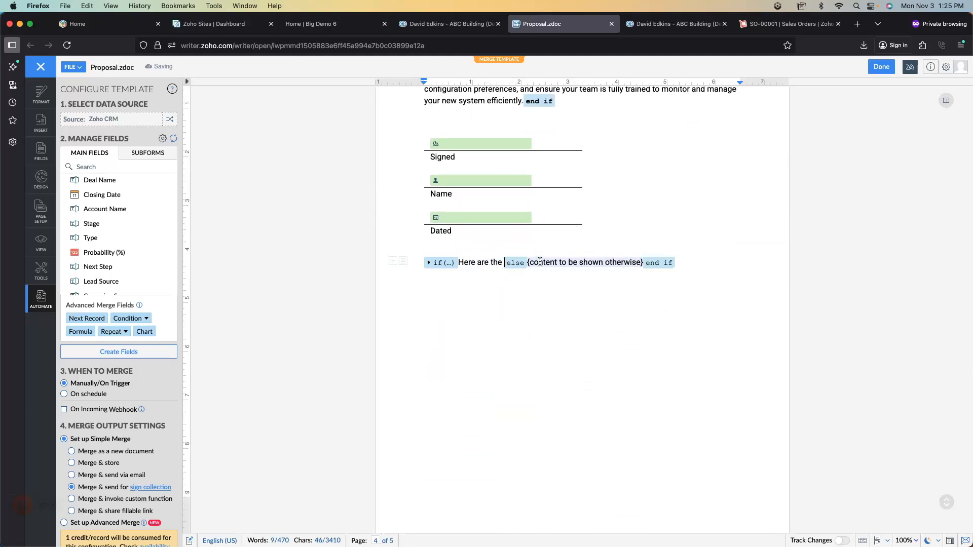
pyautogui.write('mmercial ')
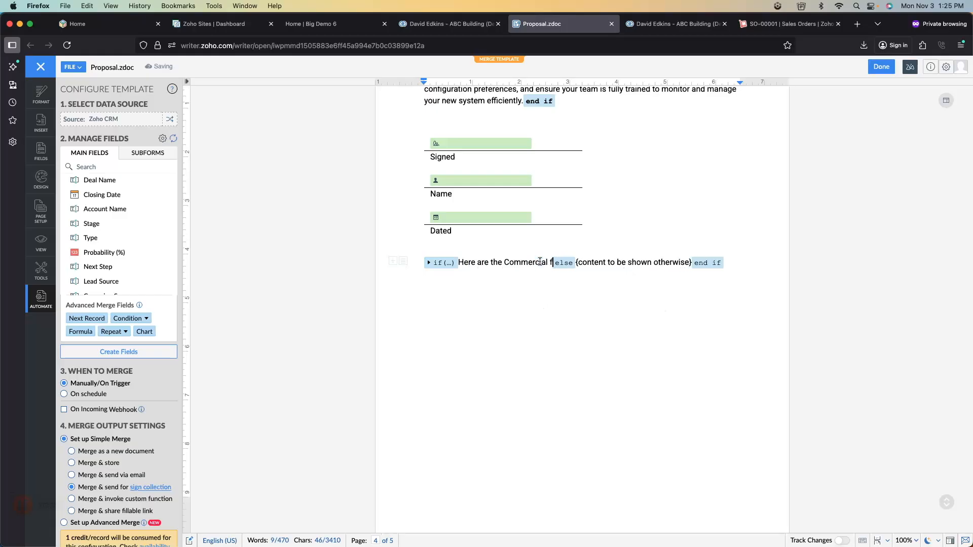
pyautogui.write('terms and')
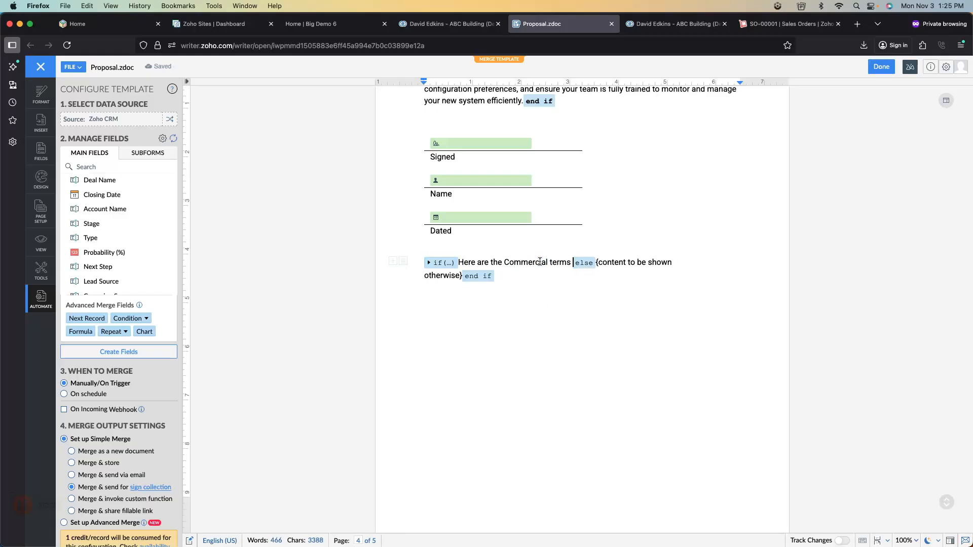
pyautogui.write(' conditions')
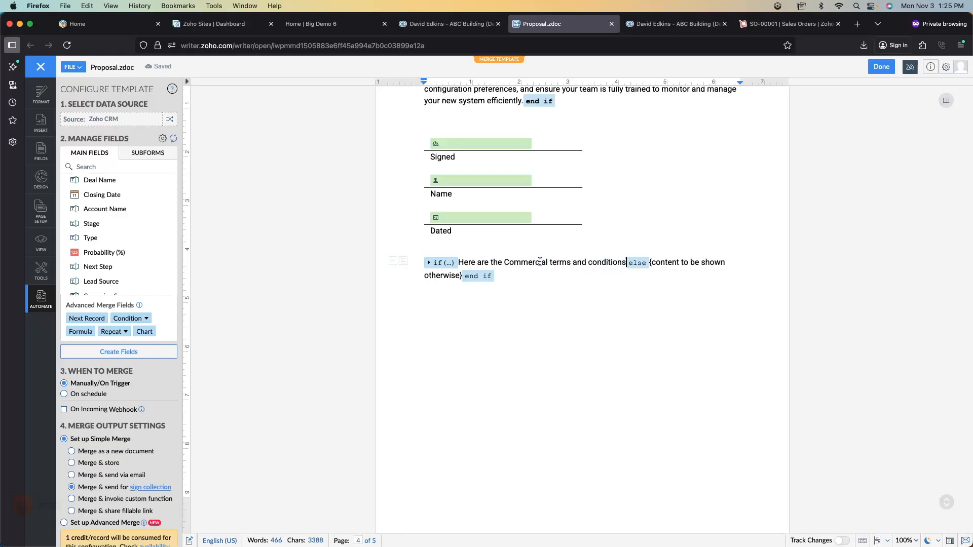
# - Delete the otherwise placeholder from the new condition's else branch and select its empty else and end if tags
pyautogui.click(559, 262)
pyautogui.moveTo(650, 262); pyautogui.dragTo(683, 274)
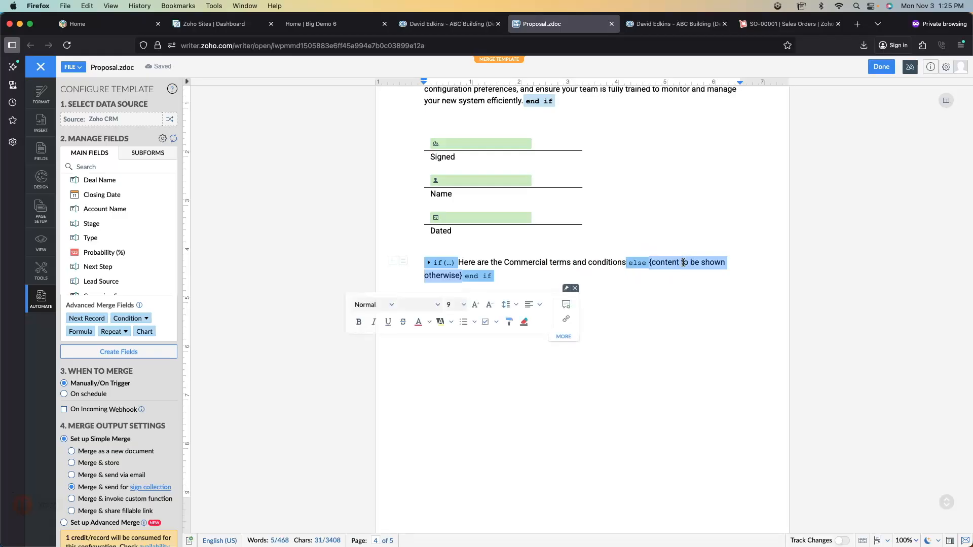
pyautogui.press('BackSpace')
pyautogui.click(678, 285)
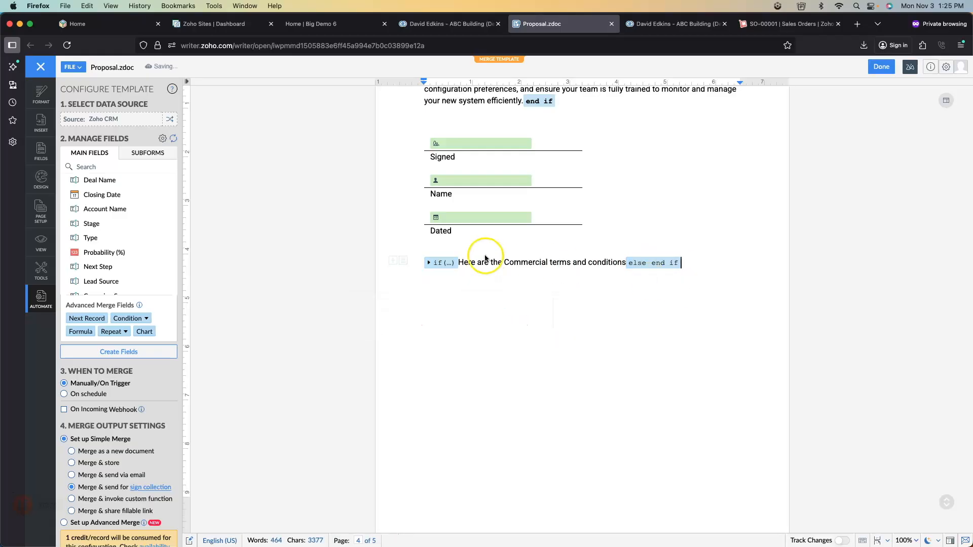
pyautogui.moveTo(624, 262); pyautogui.dragTo(676, 271)
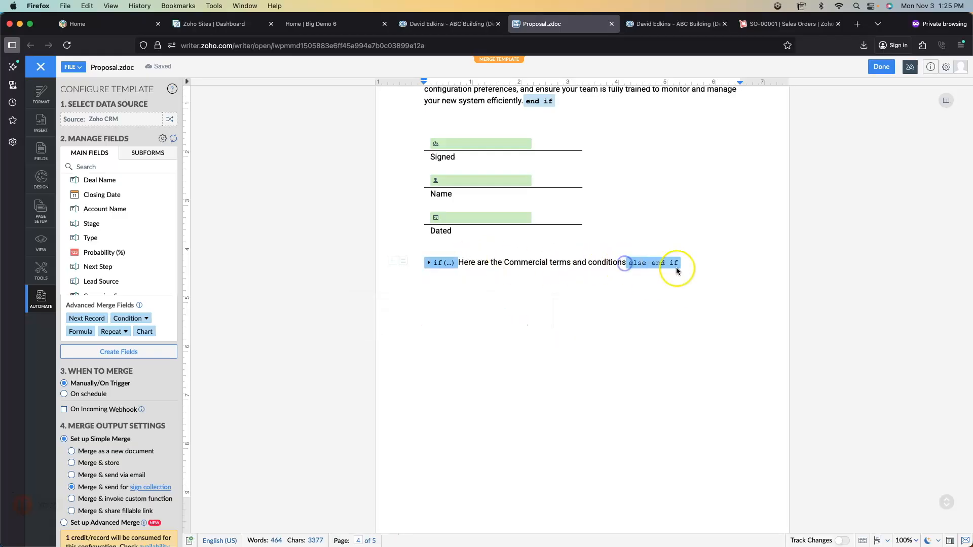
# - Append an ellipsis to the "Here are the Commercial terms and conditions" text inside the condition
pyautogui.write('...')
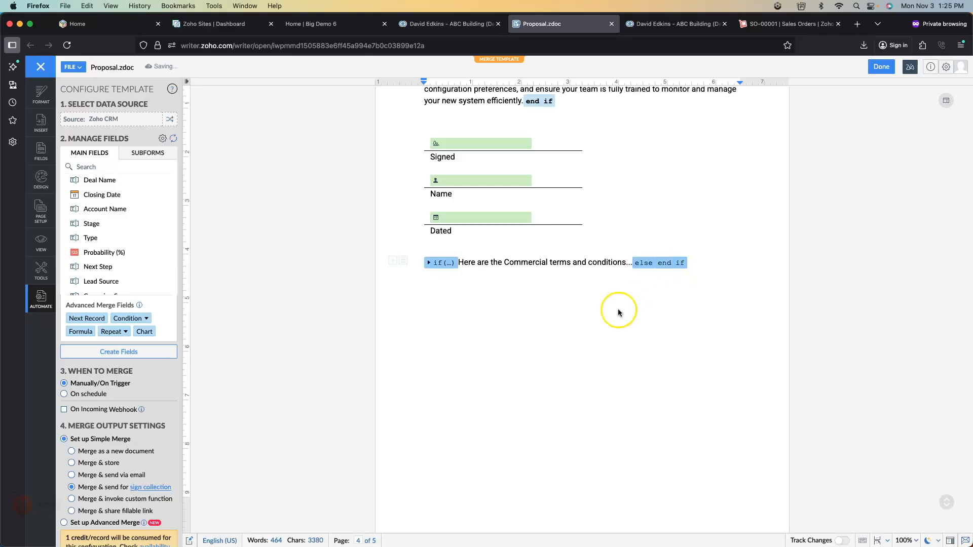
pyautogui.scroll(4, 619, 309)
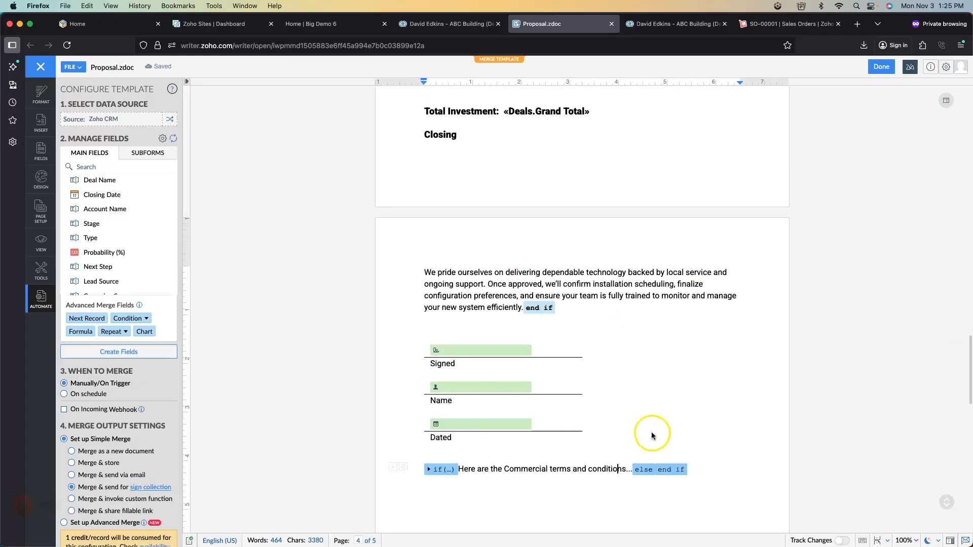
# - Review the template's commercial and residential sections, including their condition tags and the Proposal LIne Items table
pyautogui.scroll(6, 614, 390)
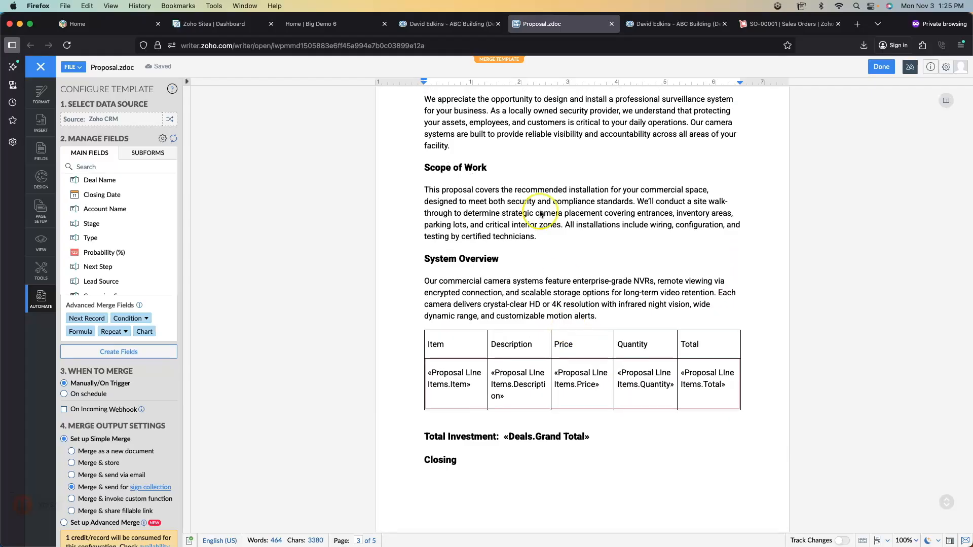
pyautogui.scroll(2, 539, 214)
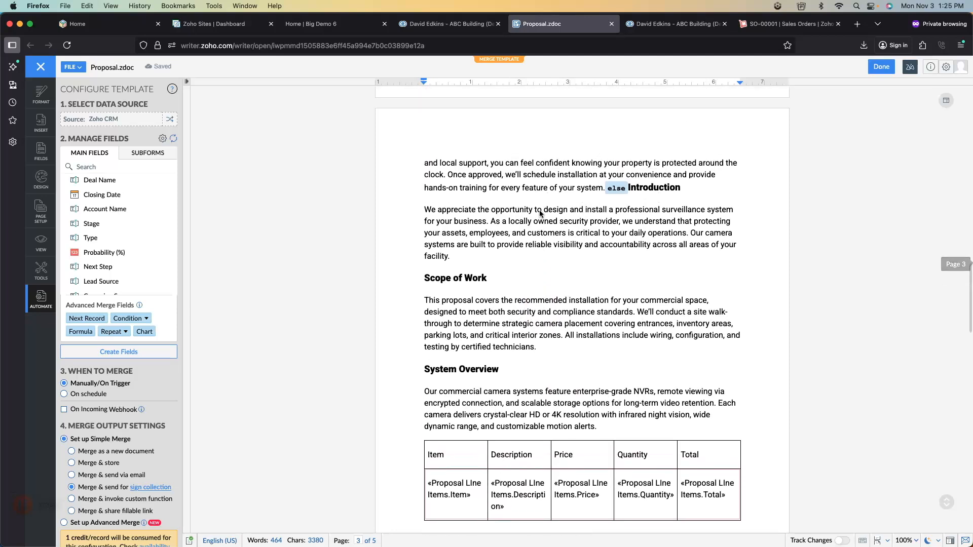
pyautogui.scroll(4, 557, 182)
pyautogui.click(555, 183)
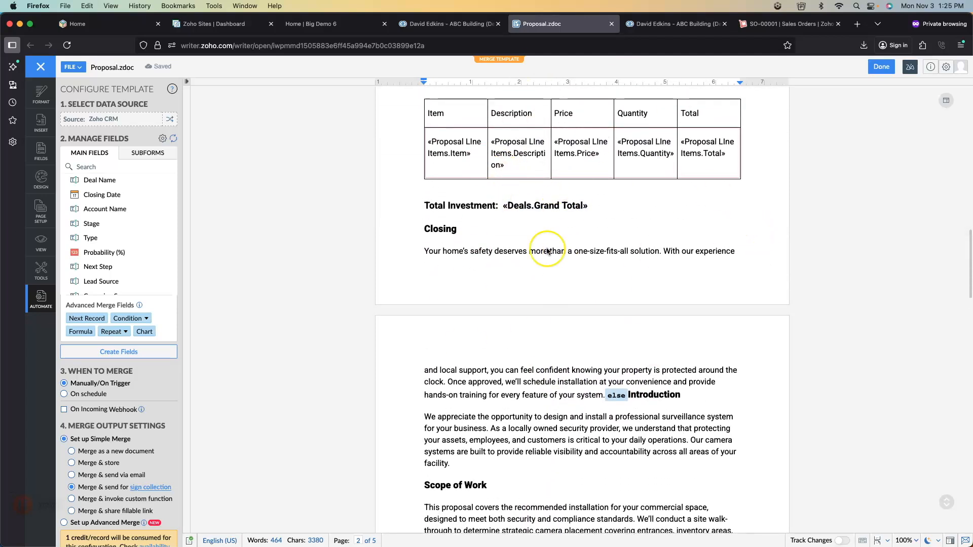
pyautogui.scroll(8, 547, 251)
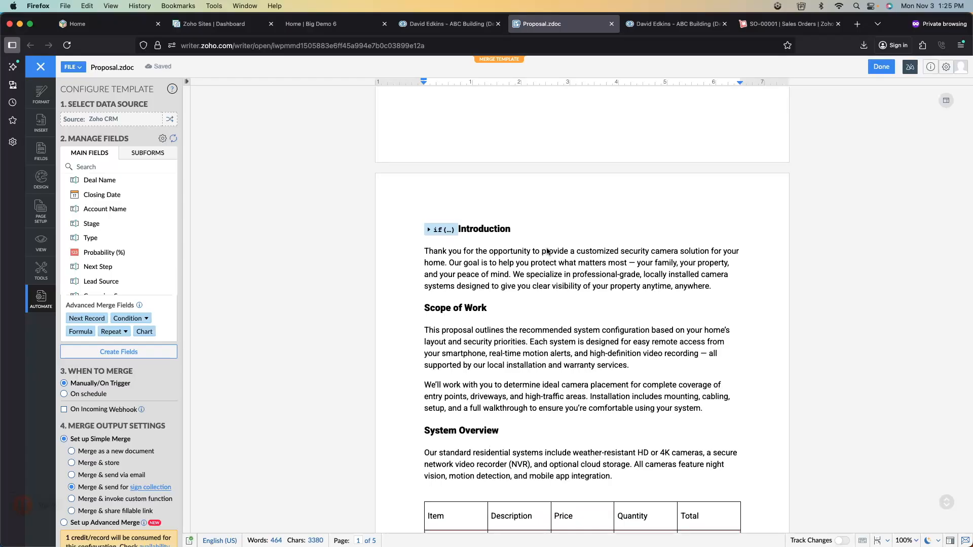
pyautogui.scroll(-5, 553, 286)
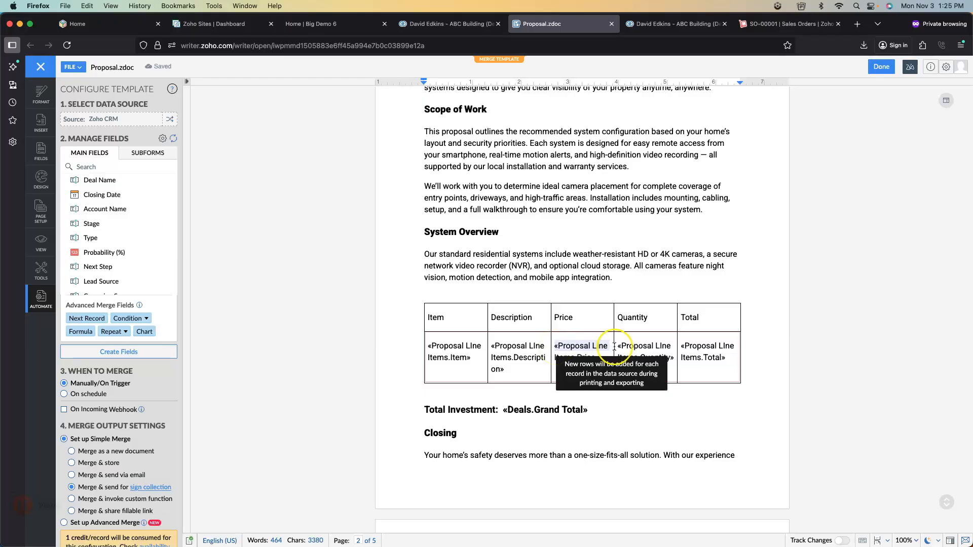
pyautogui.click(747, 350)
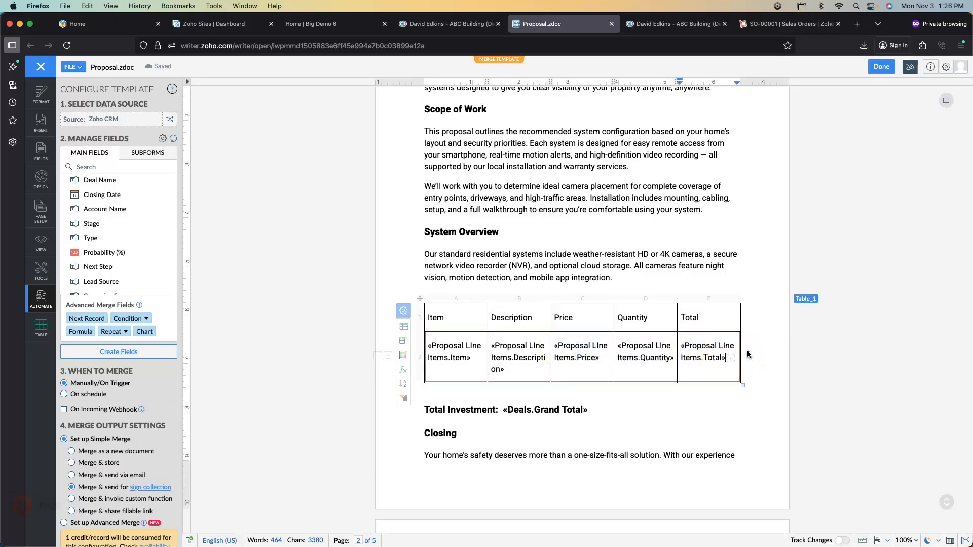
pyautogui.click(715, 405)
# - Place the cursor on the blank line below the commercial terms condition
pyautogui.scroll(-10, 641, 452)
pyautogui.scroll(-10, 641, 453)
pyautogui.click(470, 332)
pyautogui.click(719, 311)
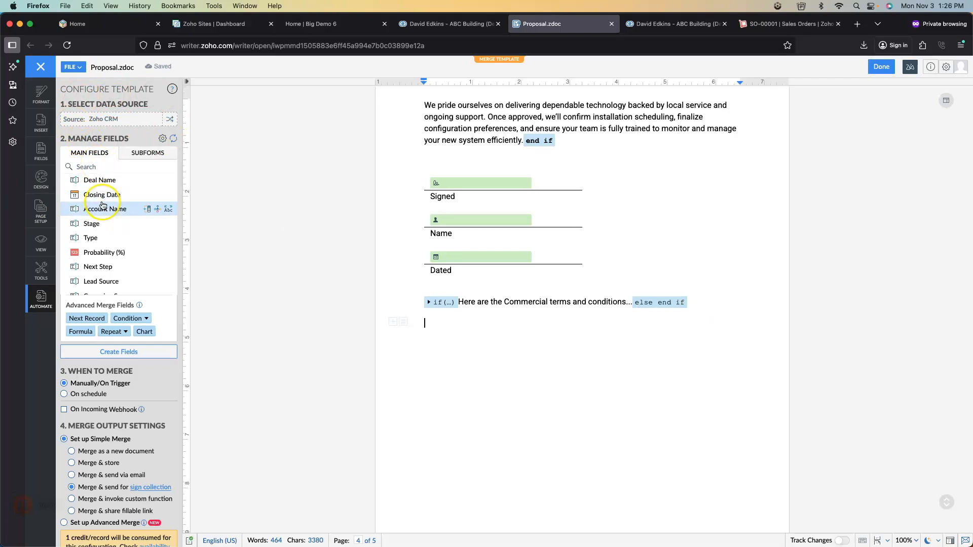
# - Insert an empty row-repeat table for the Proposal LIne Items subform below the commercial terms condition
pyautogui.click(151, 154)
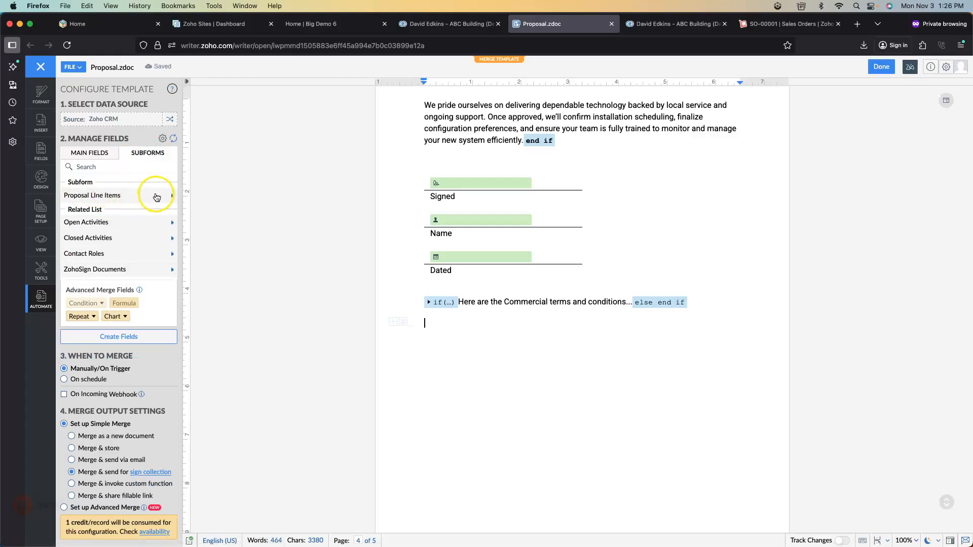
pyautogui.click(138, 197)
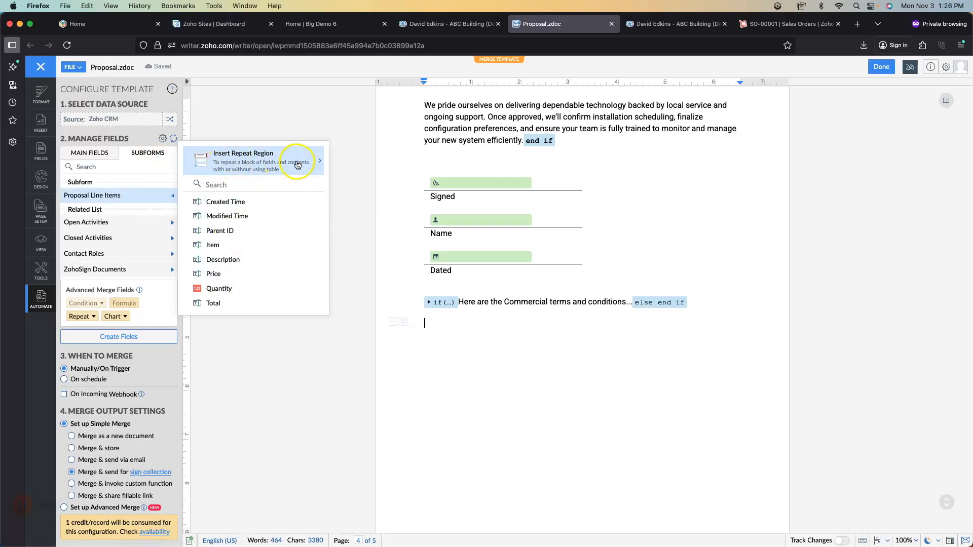
pyautogui.click(312, 165)
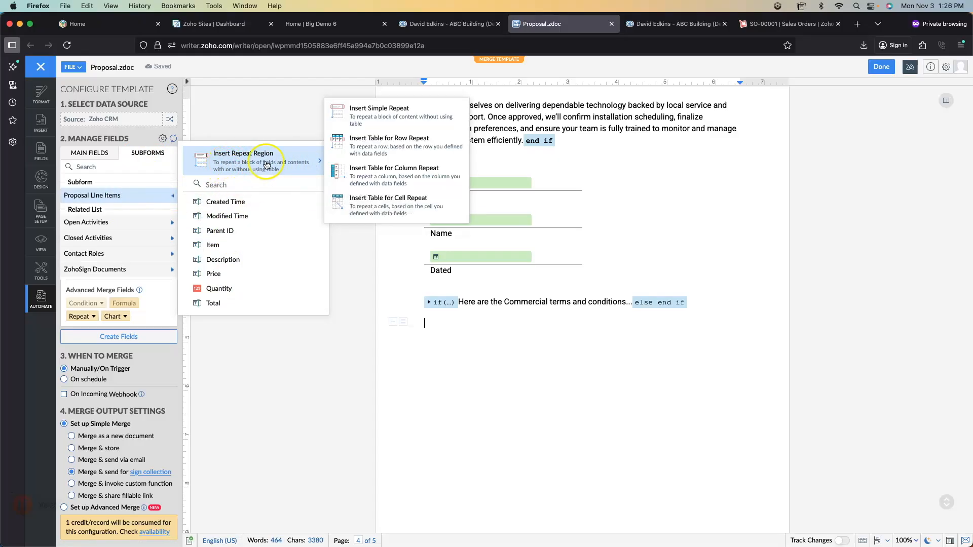
pyautogui.click(401, 144)
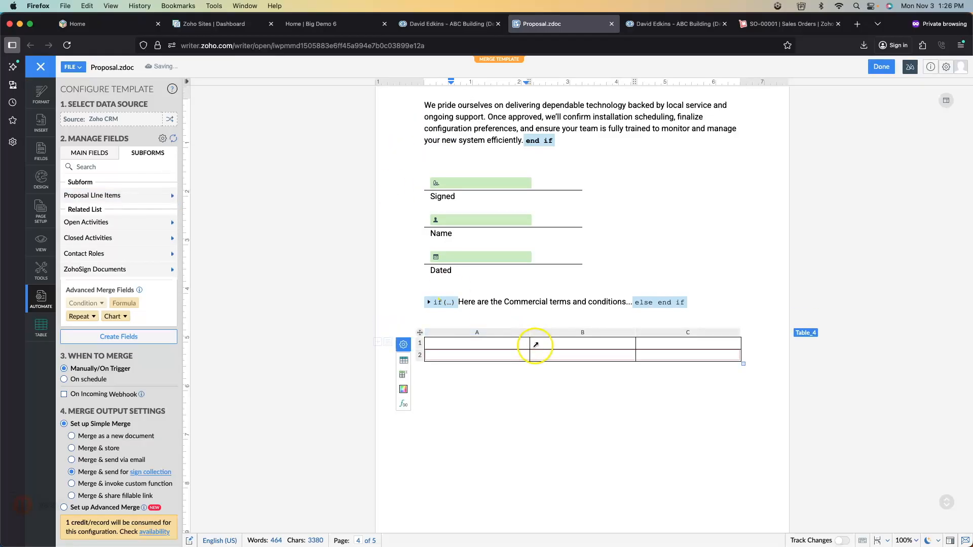
# - Delete the empty row-repeat table below the commercial terms condition
pyautogui.click(420, 333)
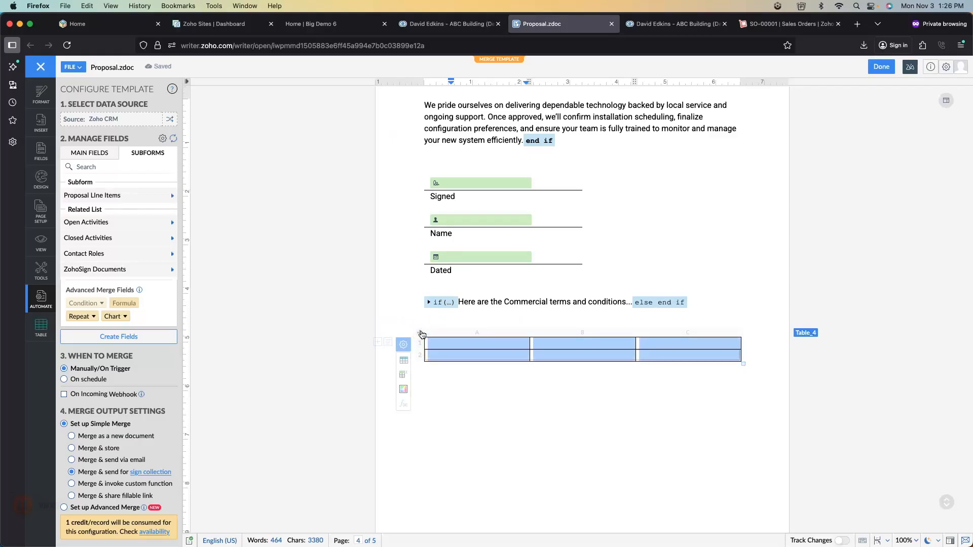
pyautogui.click(421, 333)
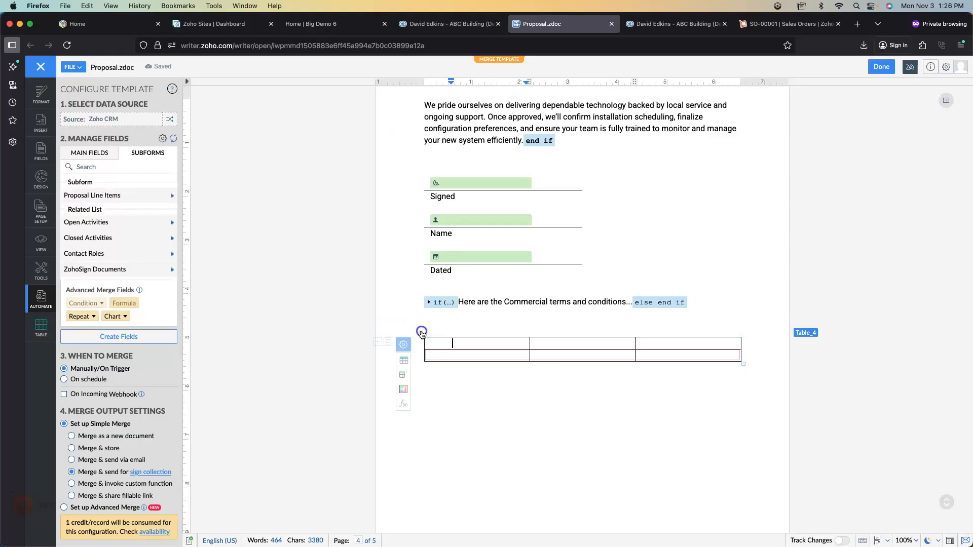
pyautogui.rightClick(494, 347)
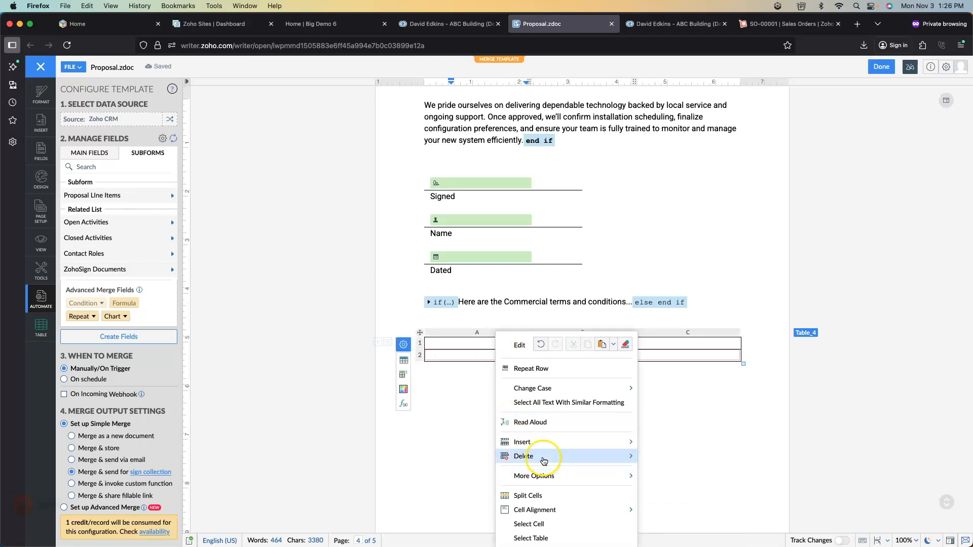
pyautogui.moveTo(637, 449)
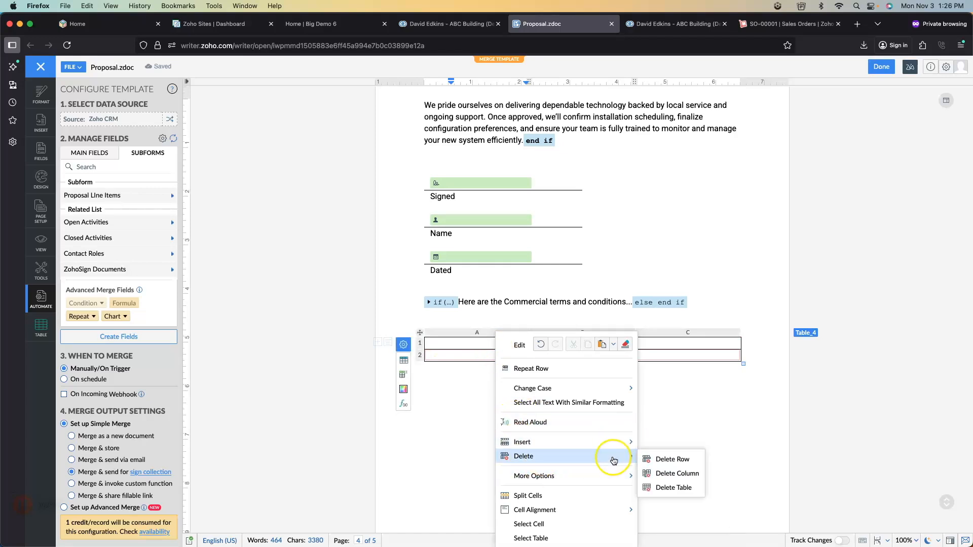
pyautogui.click(673, 486)
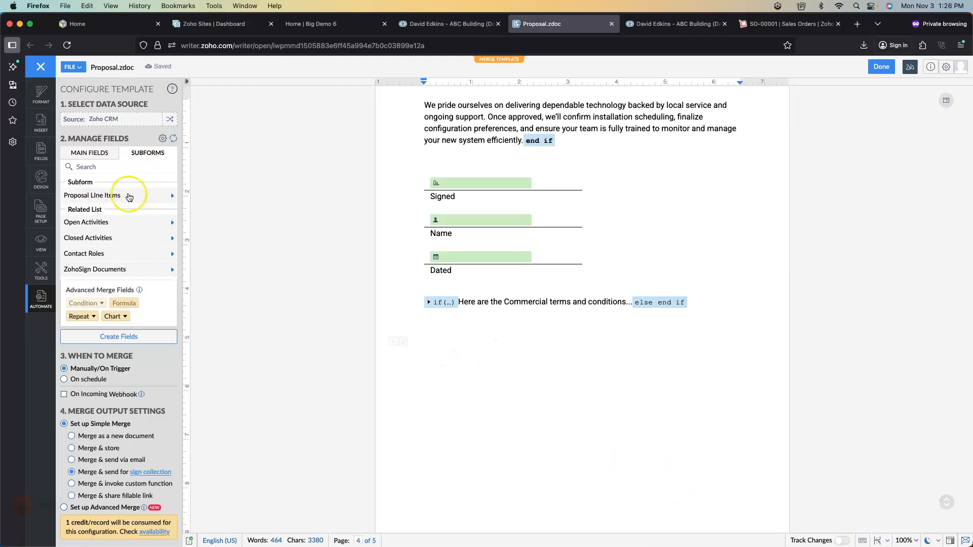
# - Insert a row-repeat table for Proposal LIne Items with Item, Description and Total fields, and remove the extra blank line above it
pyautogui.click(89, 317)
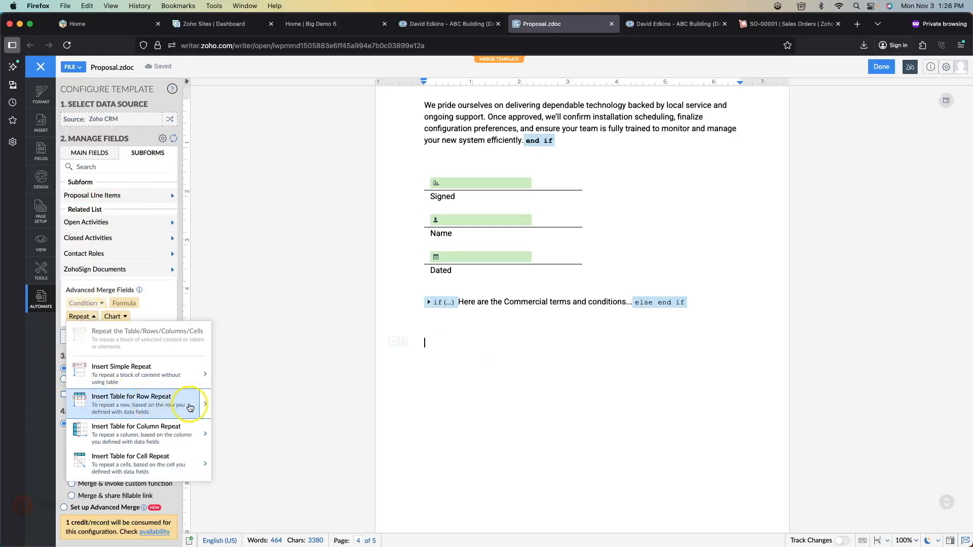
pyautogui.click(205, 406)
pyautogui.click(256, 375)
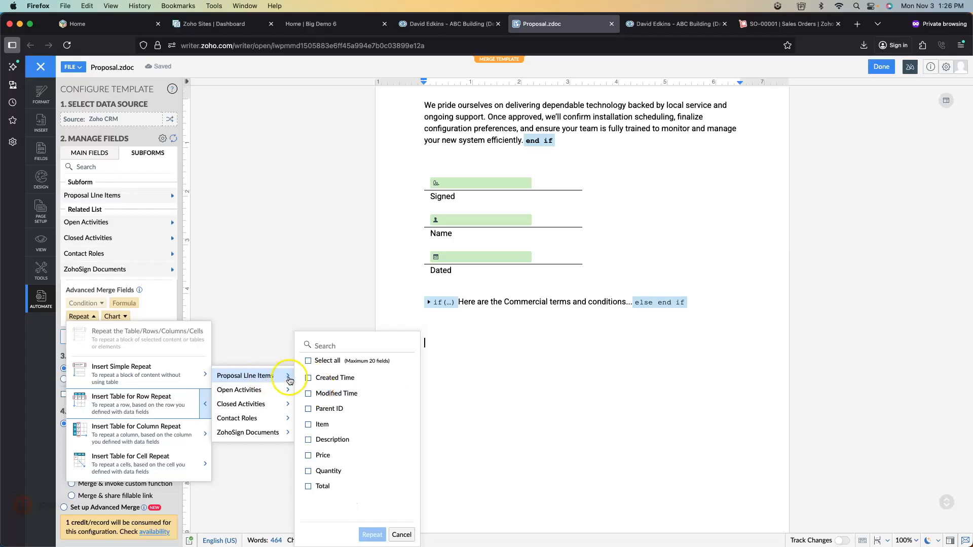
pyautogui.click(308, 424)
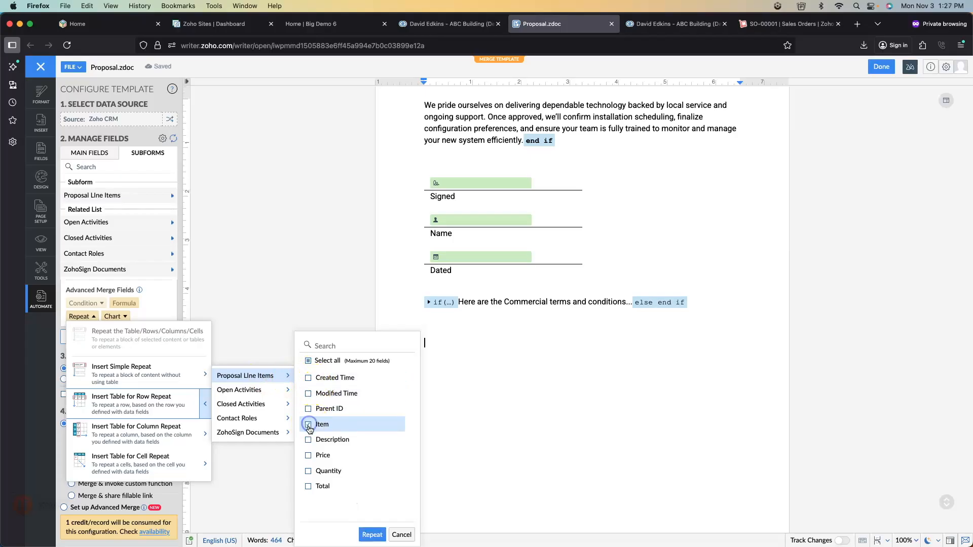
pyautogui.click(308, 440)
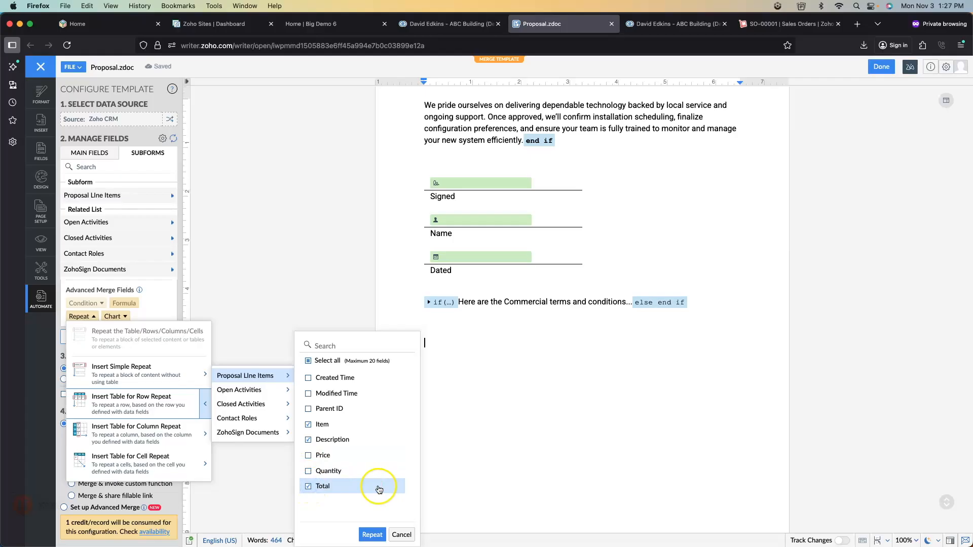
pyautogui.click(373, 535)
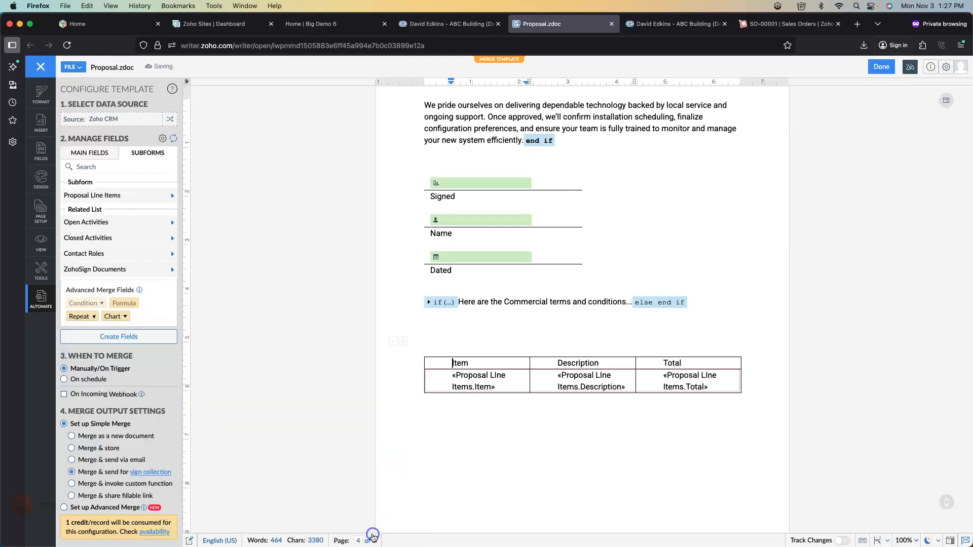
pyautogui.click(573, 326)
pyautogui.press('BackSpace')
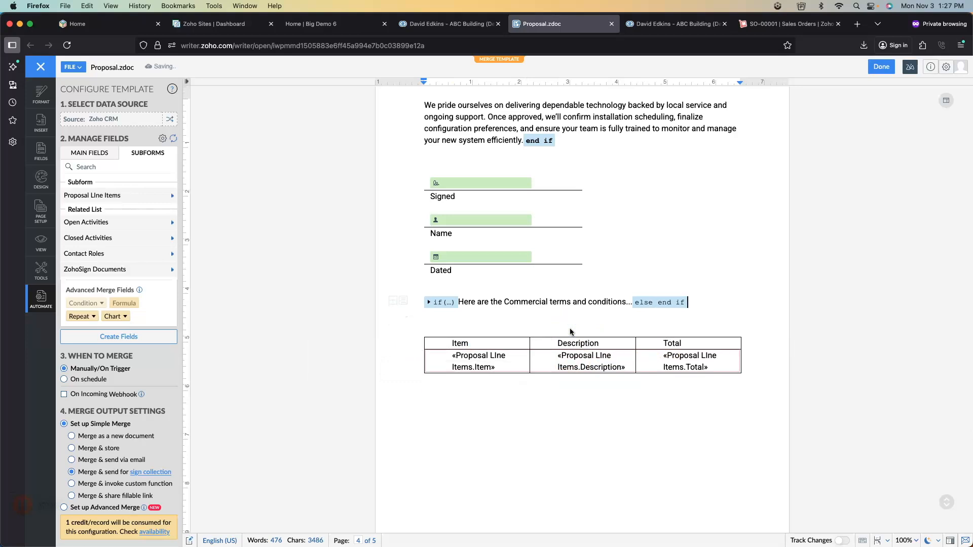
# - Compare the template's tables and Total Investment line with the line items and grand total of the ABC Building deal in Zoho CRM
pyautogui.scroll(6, 570, 332)
pyautogui.scroll(-8, 517, 291)
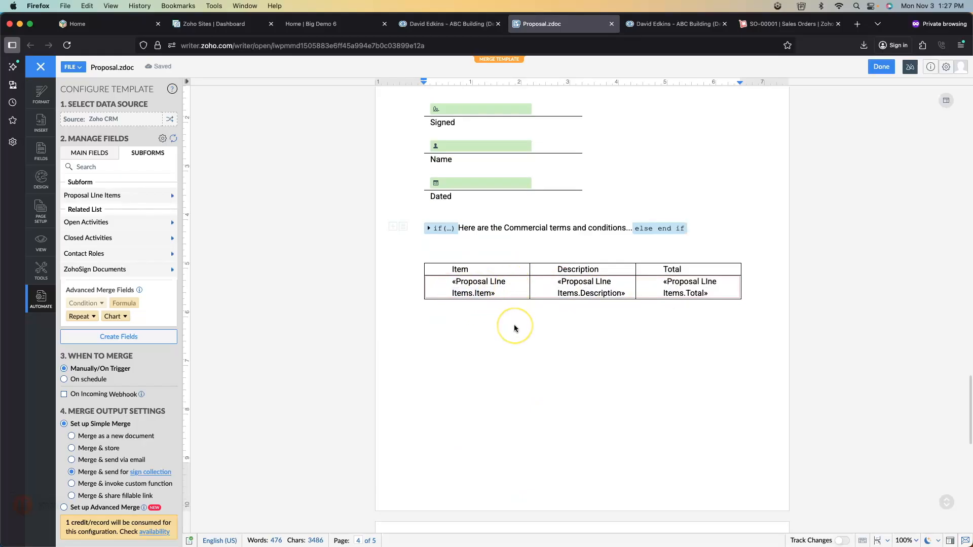
pyautogui.scroll(5, 570, 291)
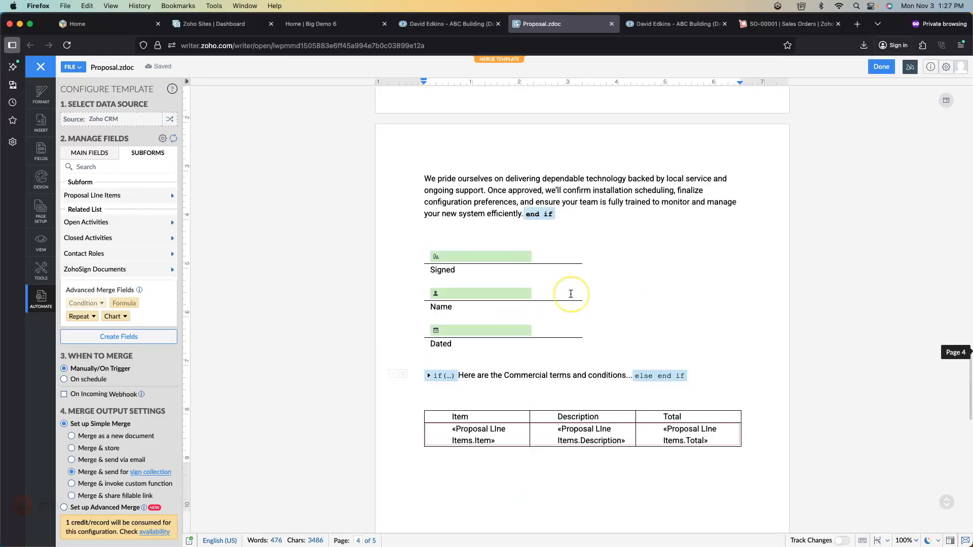
pyautogui.scroll(2, 570, 294)
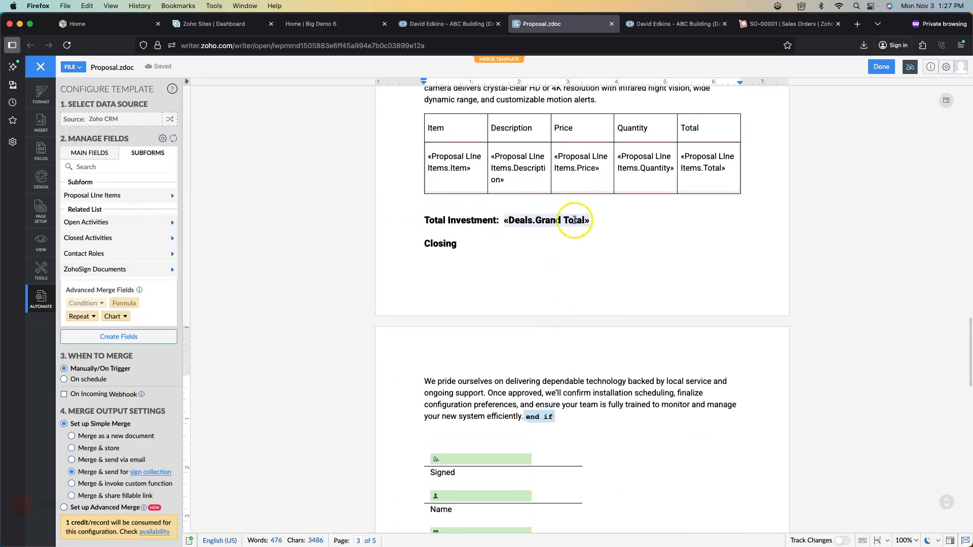
pyautogui.scroll(-1, 549, 278)
pyautogui.click(430, 24)
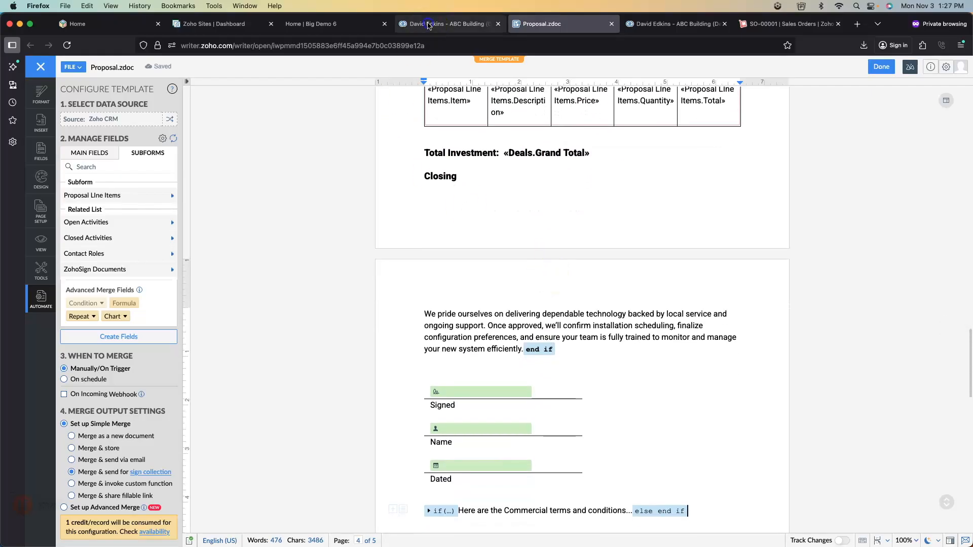
pyautogui.scroll(-6, 546, 328)
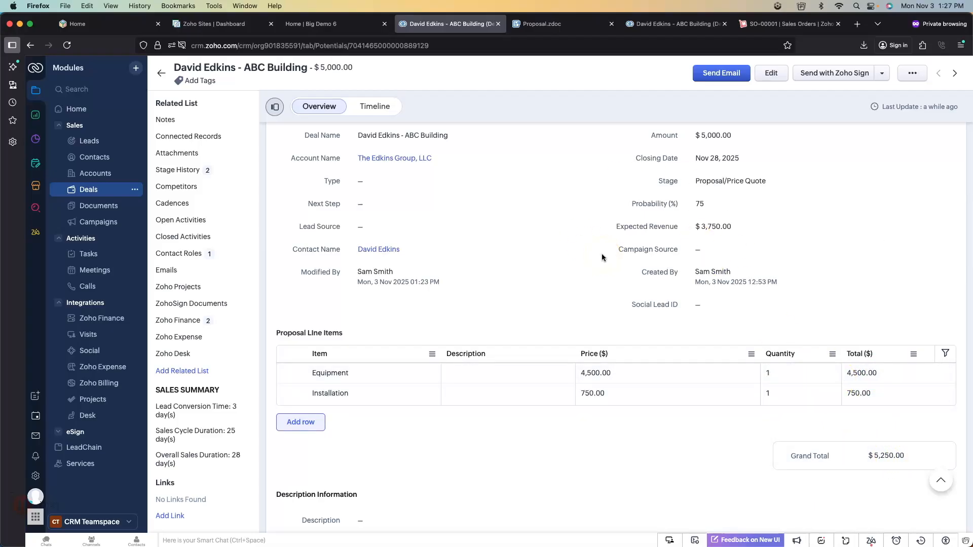
# - Return to the Proposal template in Zoho Writer and insert the deal's Grand Total merge field on the line below the new table
pyautogui.click(562, 24)
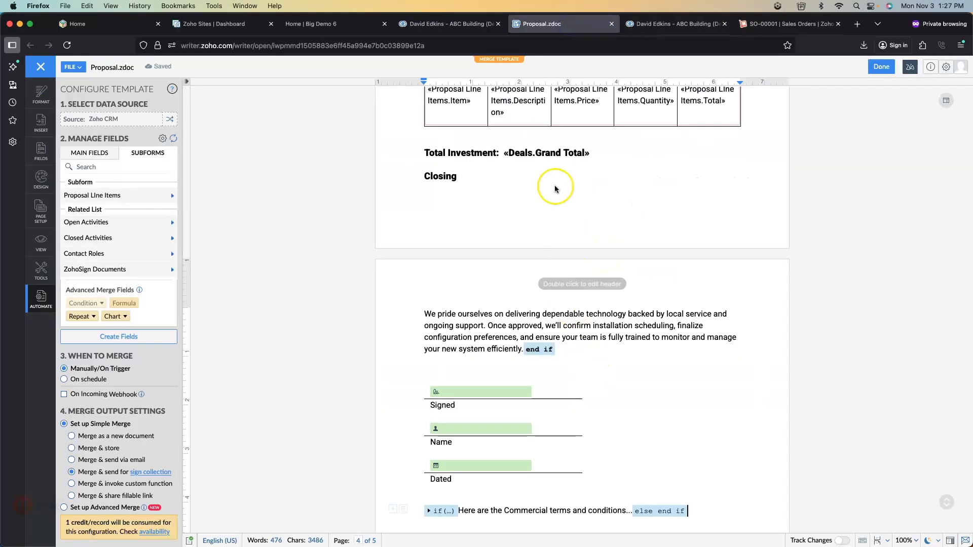
pyautogui.scroll(-5, 613, 276)
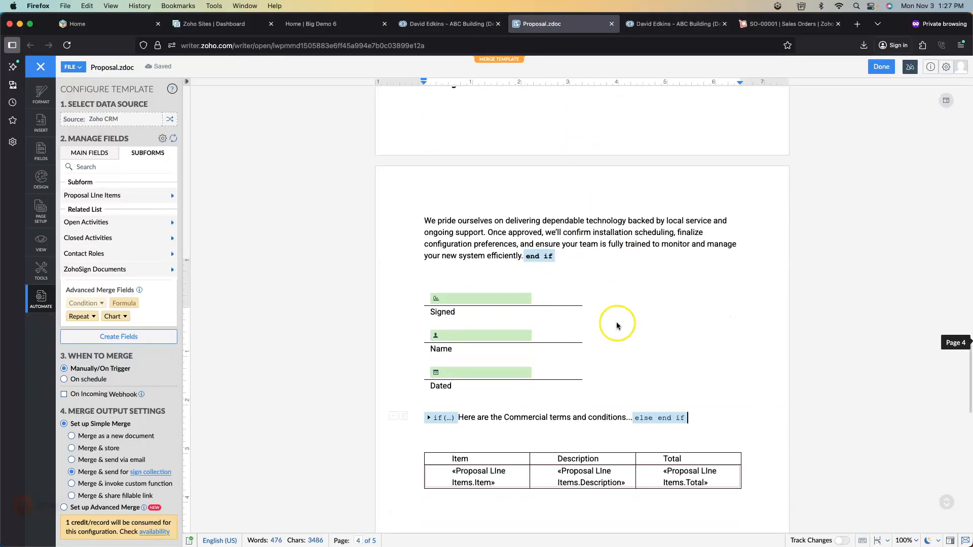
pyautogui.click(597, 464)
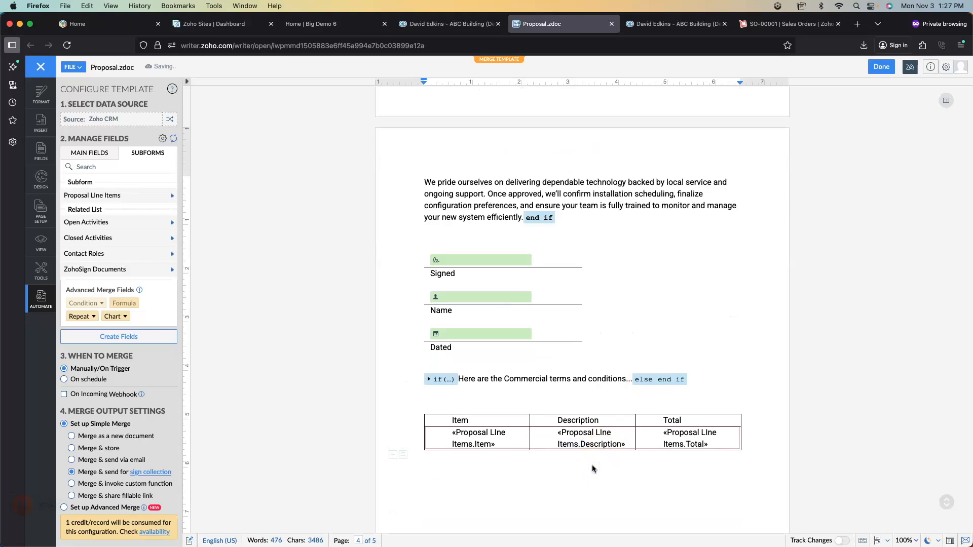
pyautogui.click(91, 153)
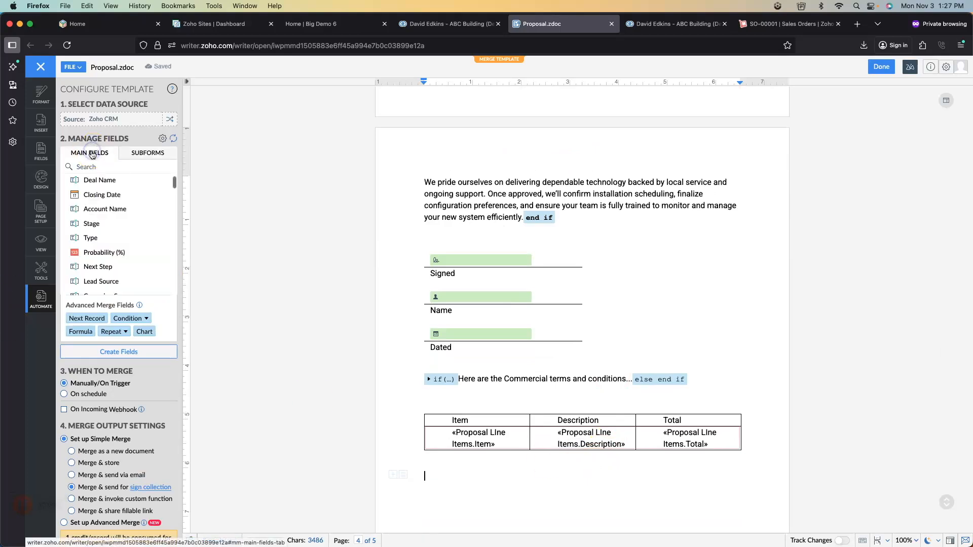
pyautogui.scroll(-3, 104, 230)
pyautogui.scroll(-10, 110, 235)
pyautogui.scroll(-6, 109, 236)
pyautogui.click(100, 248)
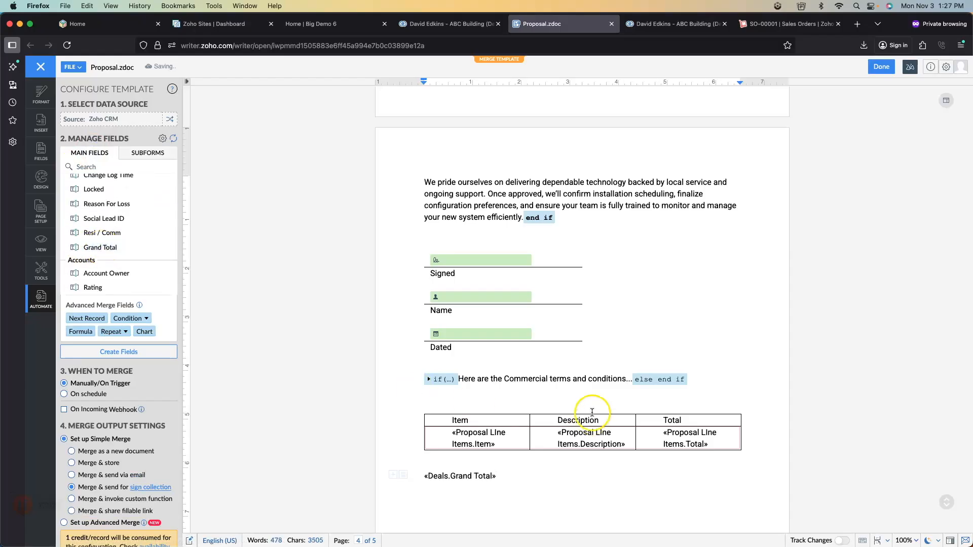
pyautogui.scroll(2, 613, 400)
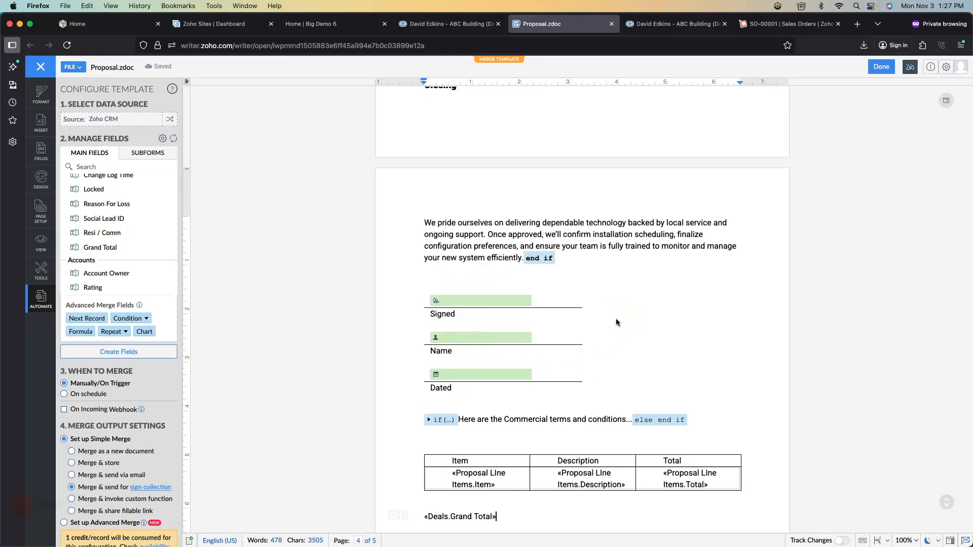
# - Open the template's sign collection settings and set the email message to "Hello «Contacts.First Name»..."
pyautogui.click(215, 537)
pyautogui.click(149, 487)
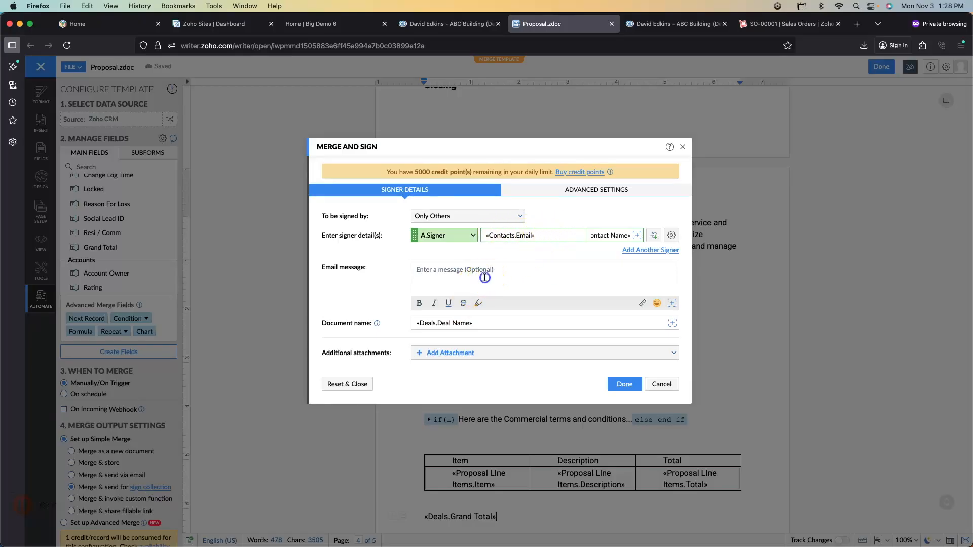
pyautogui.click(500, 267)
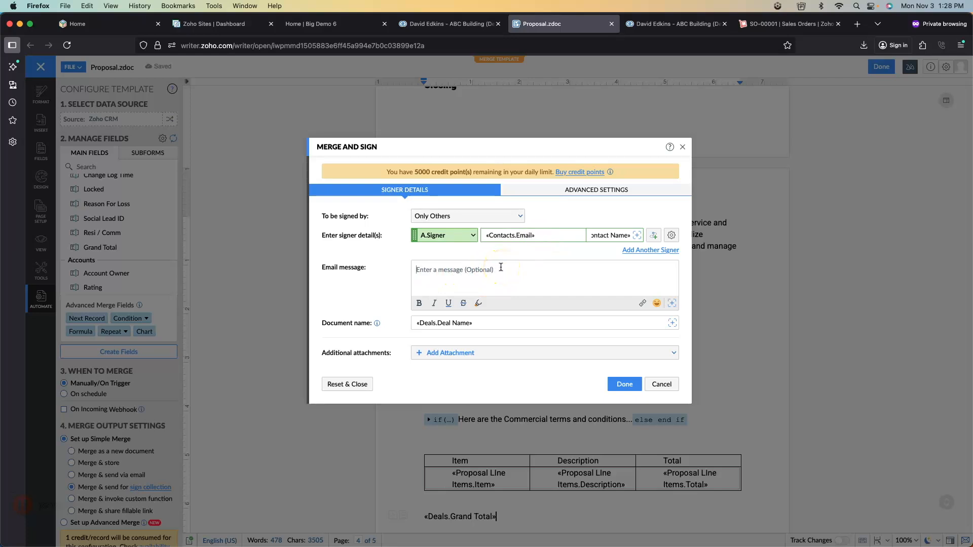
pyautogui.click(672, 303)
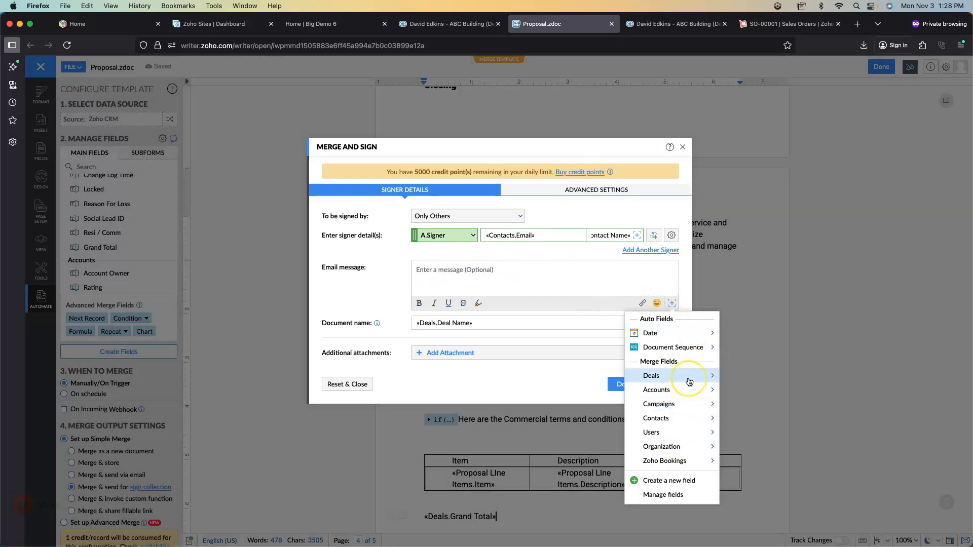
pyautogui.click(689, 381)
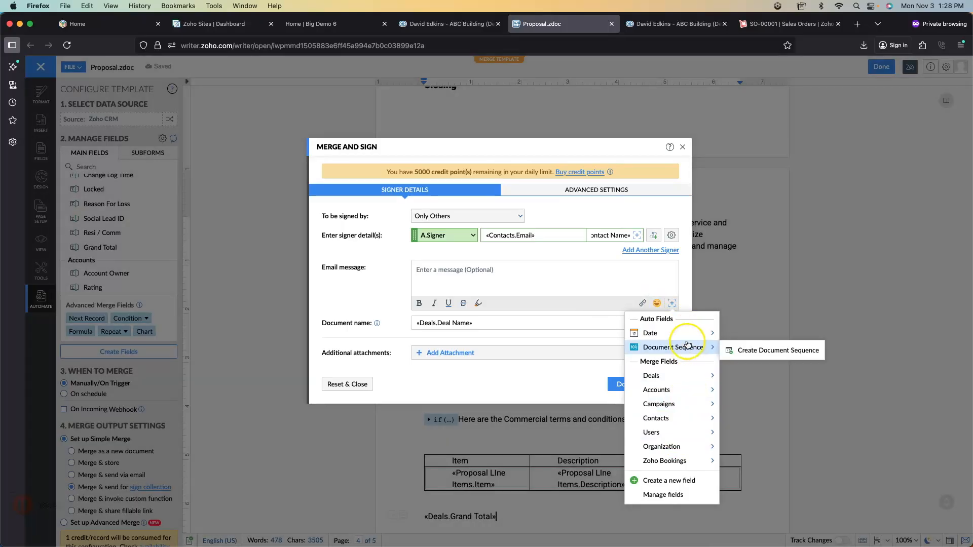
pyautogui.click(690, 424)
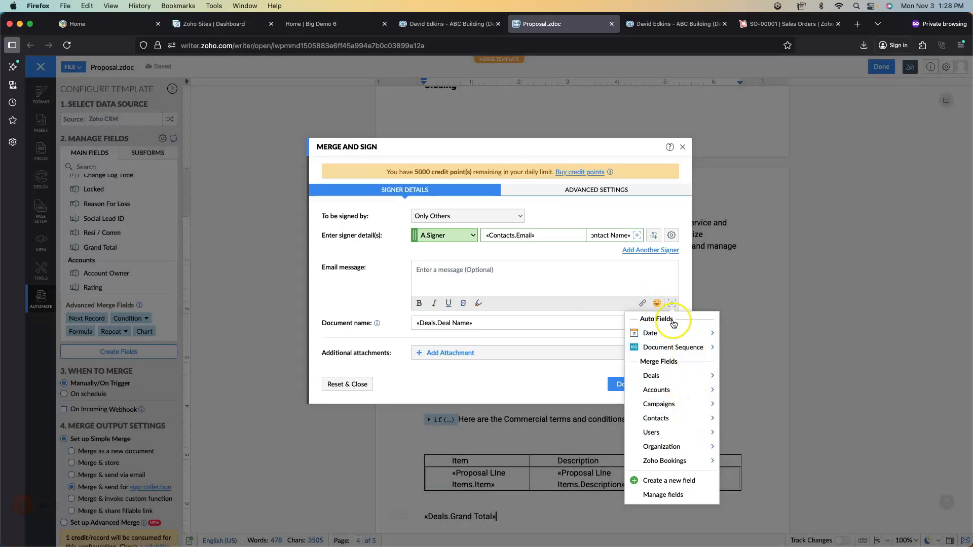
pyautogui.click(576, 270)
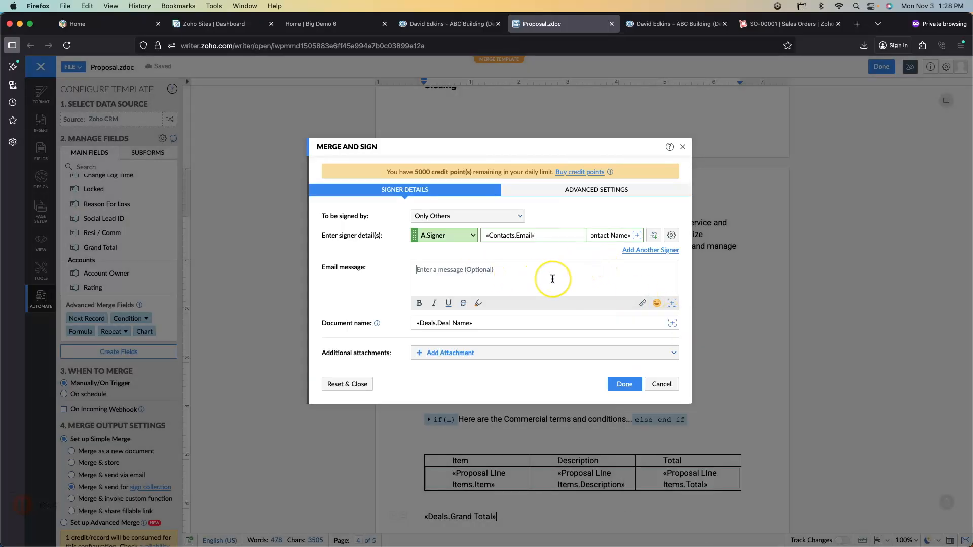
pyautogui.write('Hello')
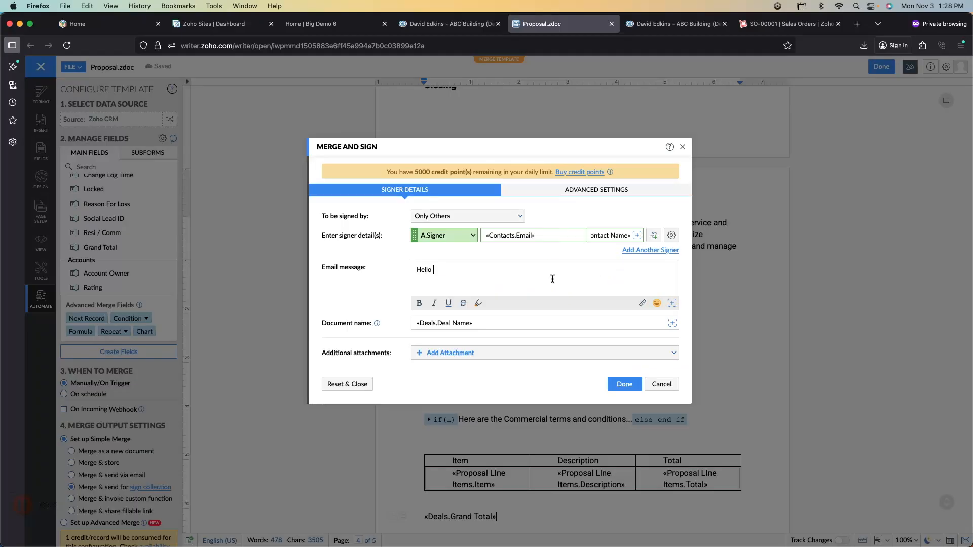
pyautogui.click(672, 303)
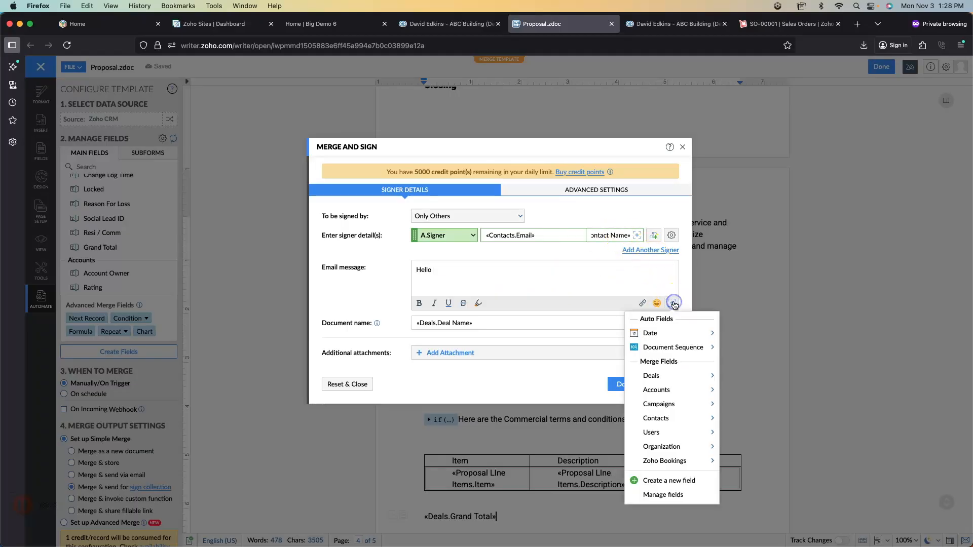
pyautogui.moveTo(677, 381)
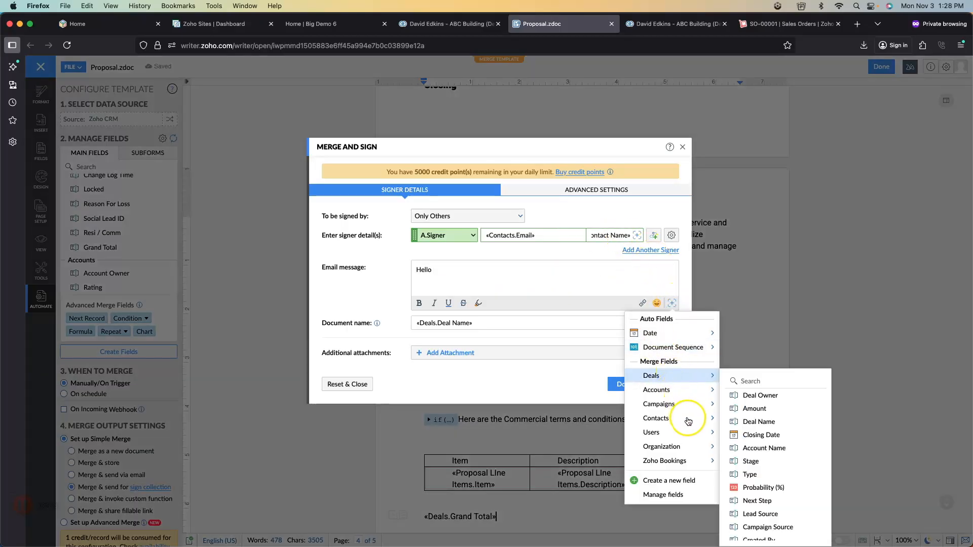
pyautogui.moveTo(678, 418)
pyautogui.click(748, 422)
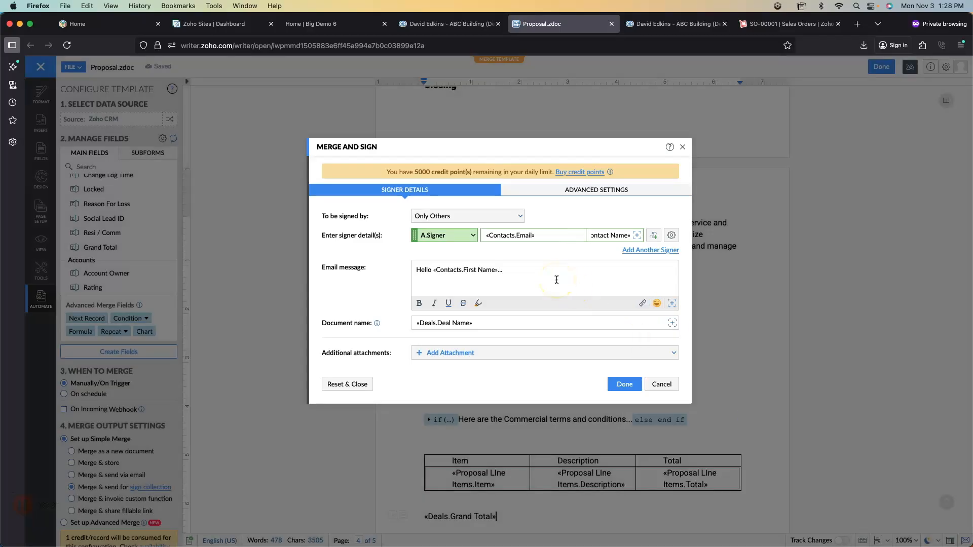
# - Clear the signer's email and insert the Contacts Email merge field in its place
pyautogui.click(580, 235)
pyautogui.click(537, 235)
pyautogui.click(579, 235)
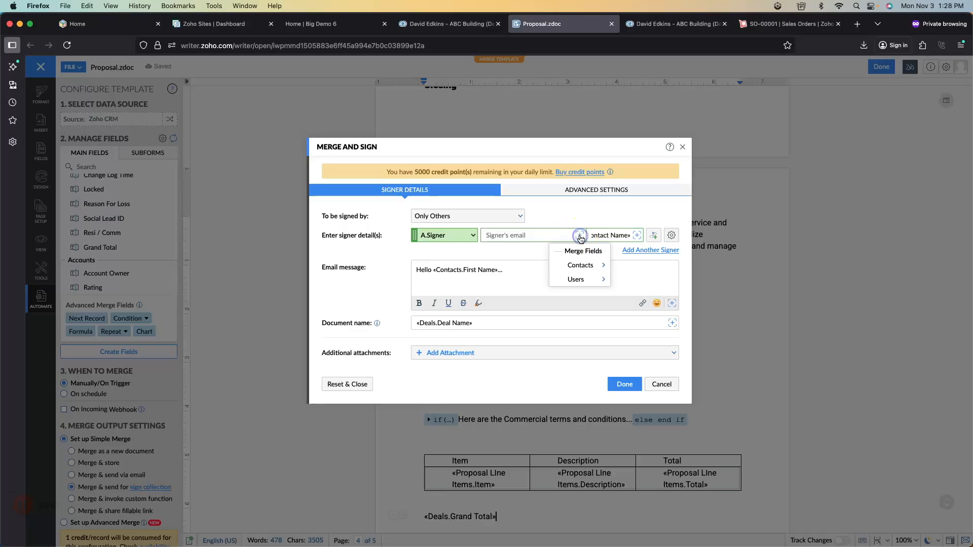
pyautogui.moveTo(592, 268)
pyautogui.click(642, 270)
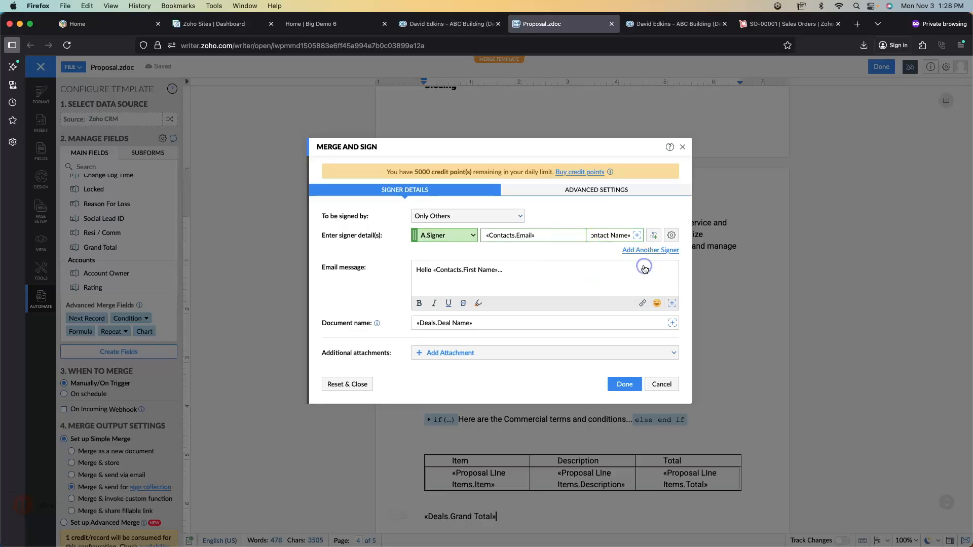
# - Check the contact linked to the ABC Building deal in Zoho CRM, and return to the Proposal template in Zoho Writer
pyautogui.click(445, 24)
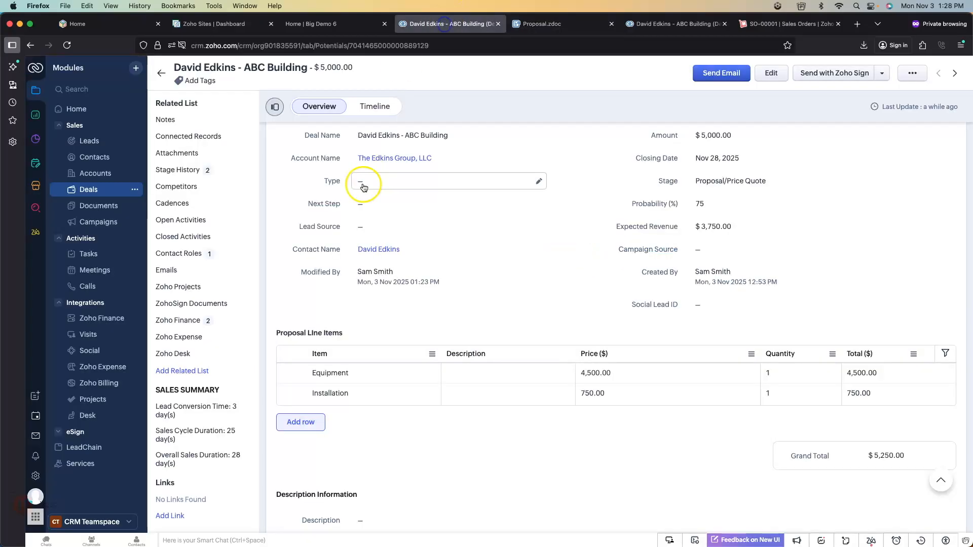
pyautogui.moveTo(386, 250)
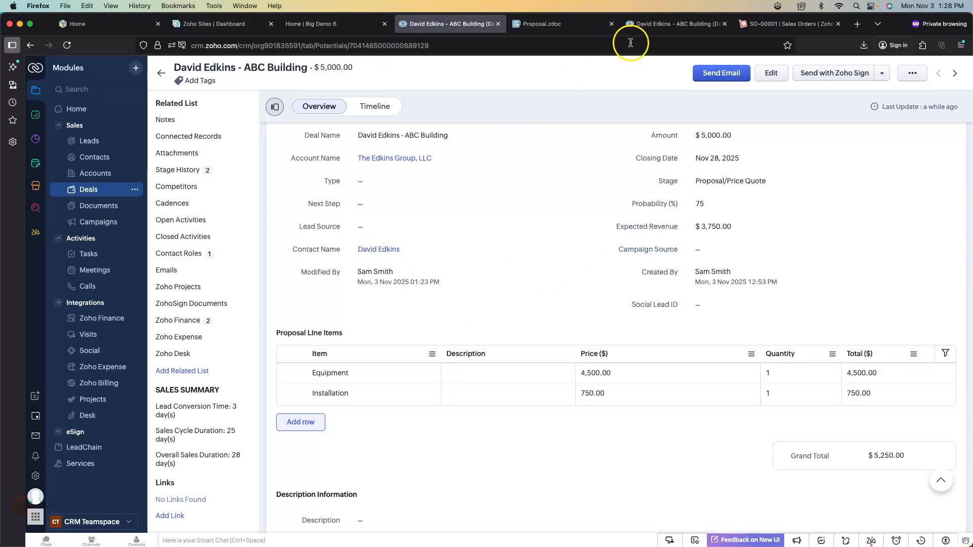
pyautogui.click(562, 25)
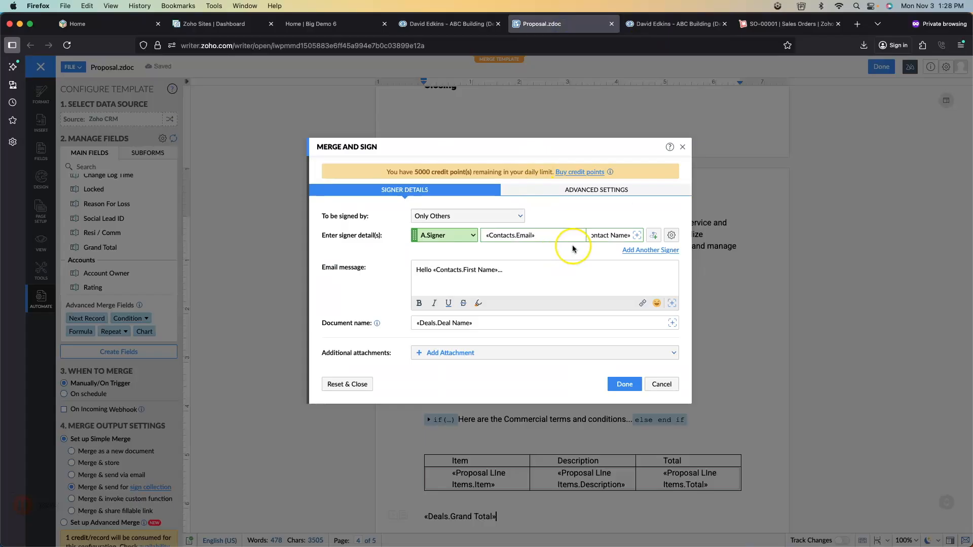
# - Replace the signer name's merge field with the Contacts Assistant field
pyautogui.click(635, 236)
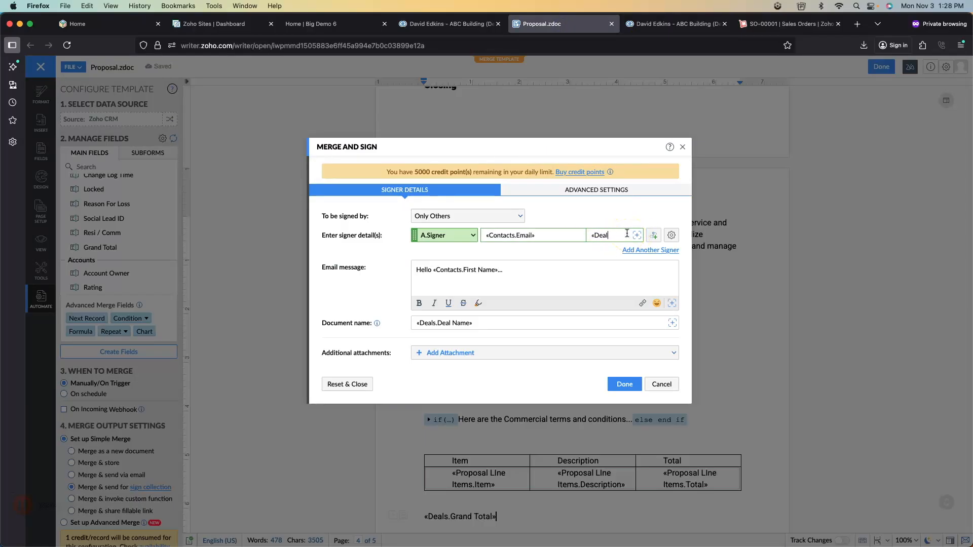
pyautogui.click(614, 233)
pyautogui.click(634, 236)
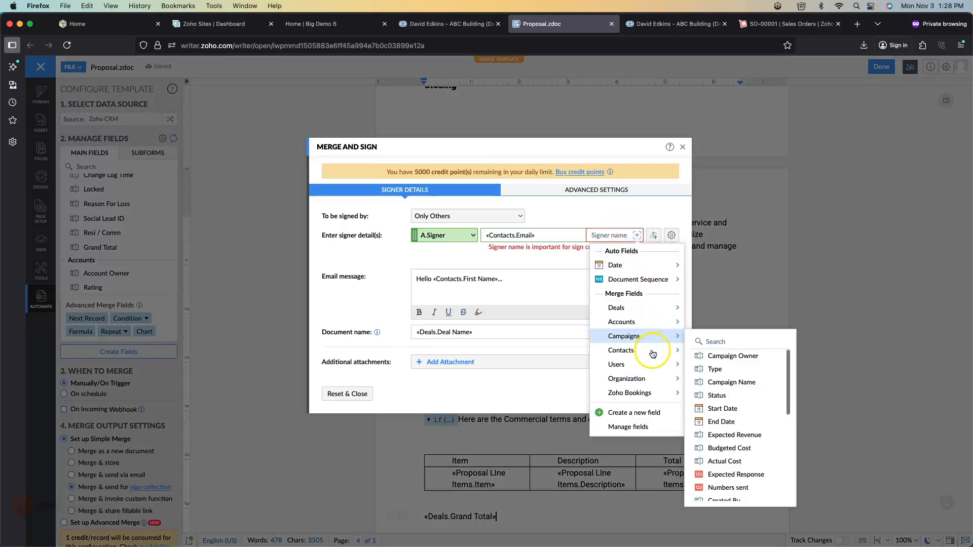
pyautogui.moveTo(652, 352)
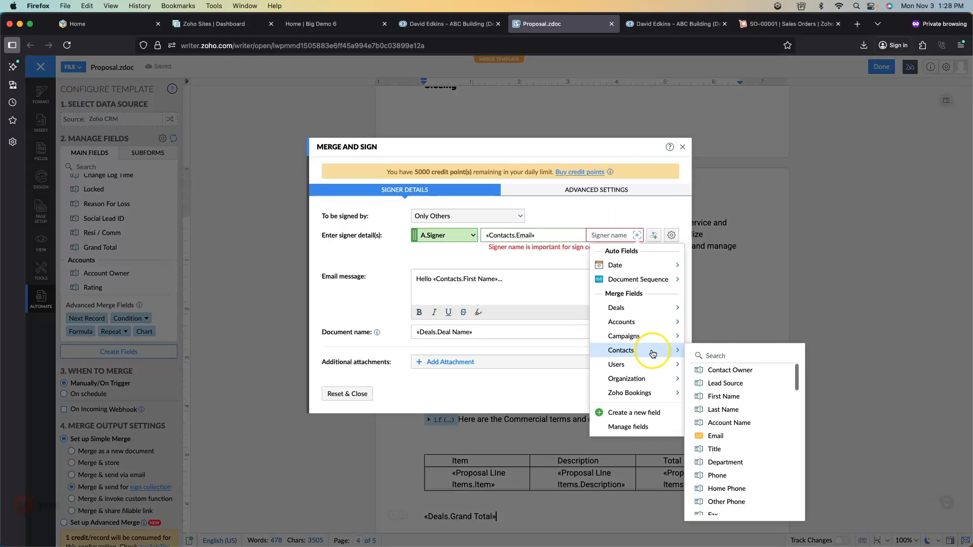
pyautogui.scroll(-3, 730, 433)
pyautogui.scroll(-2, 728, 441)
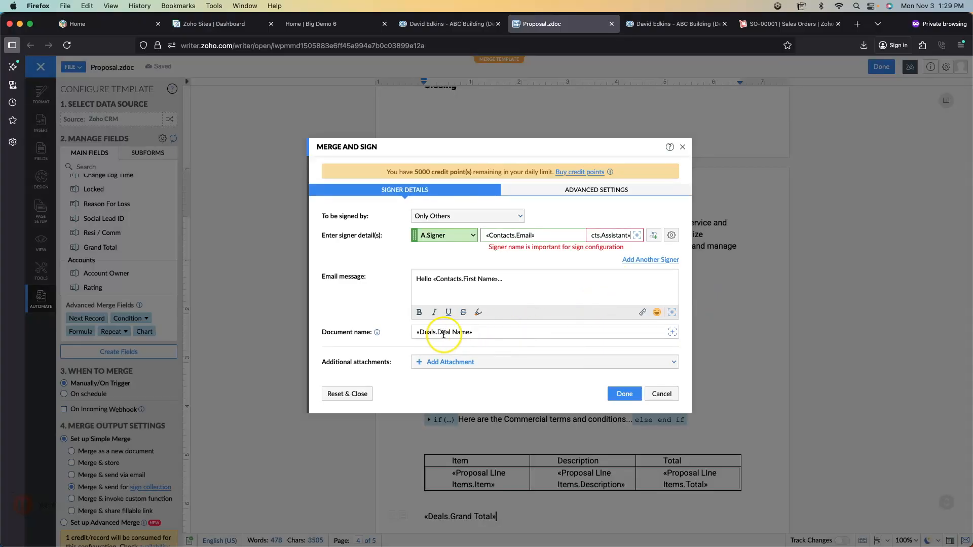
# - Append a hyphen after «Deals.Deal Name» in the document name and browse the date fields that can follow it
pyautogui.click(484, 332)
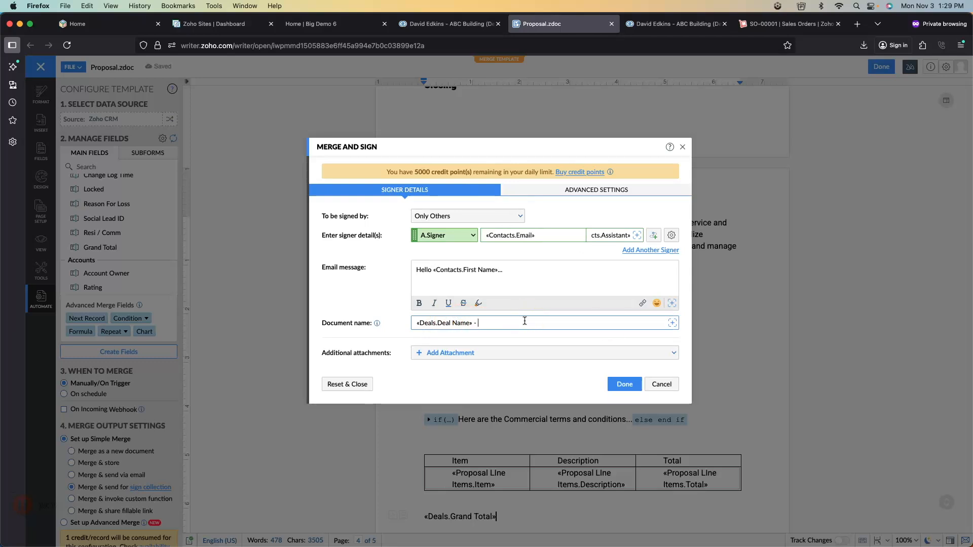
pyautogui.click(672, 323)
pyautogui.moveTo(675, 353)
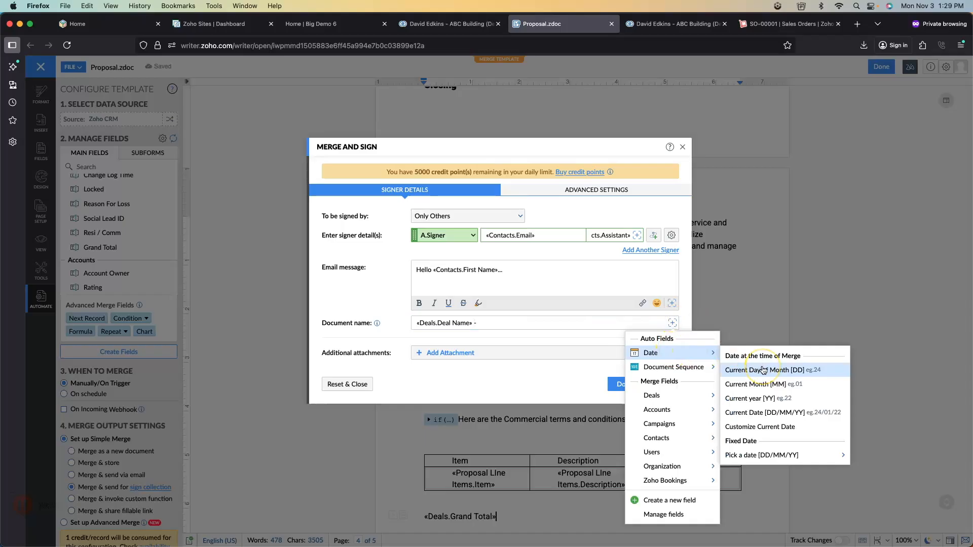
pyautogui.moveTo(763, 456)
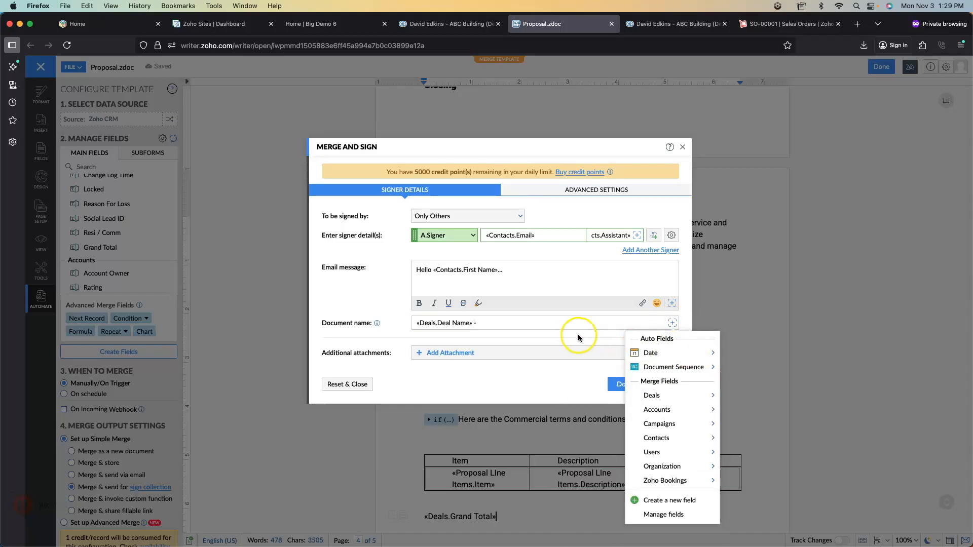
pyautogui.click(556, 376)
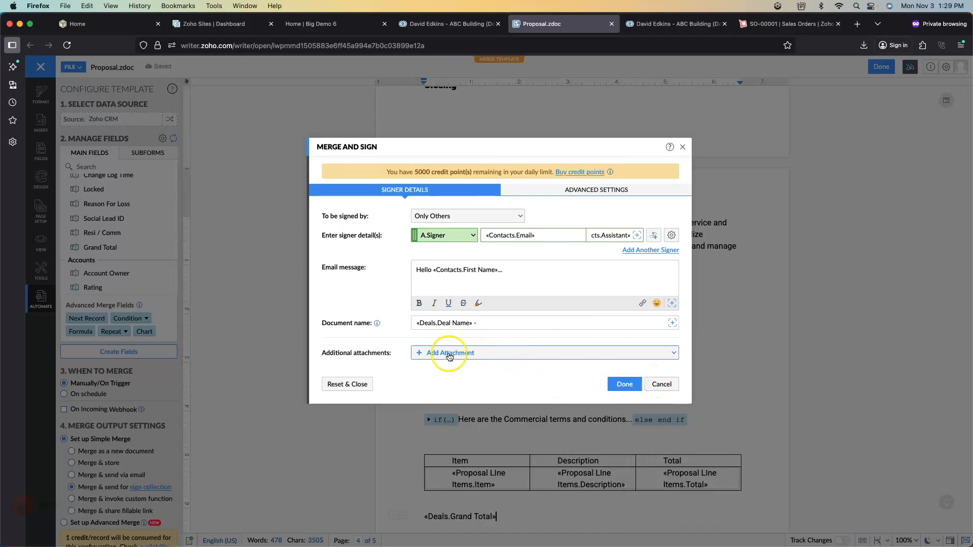
# - Review the additional attachment options and cancel the Merge and Sign settings
pyautogui.click(527, 352)
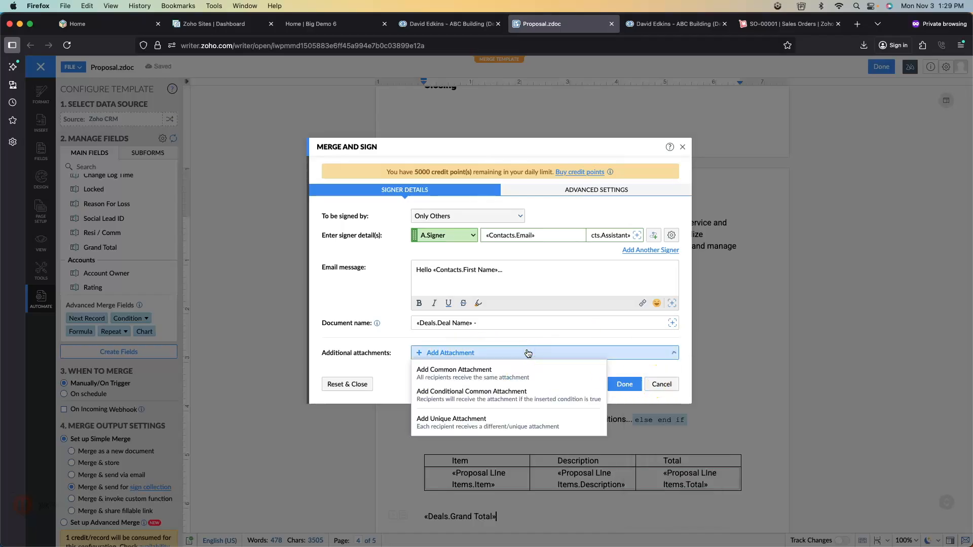
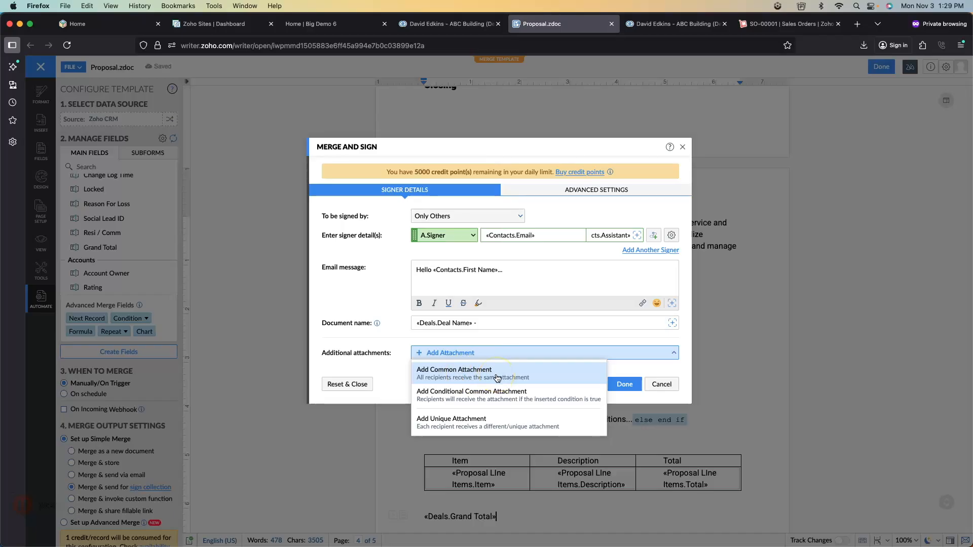
pyautogui.click(399, 373)
pyautogui.click(658, 384)
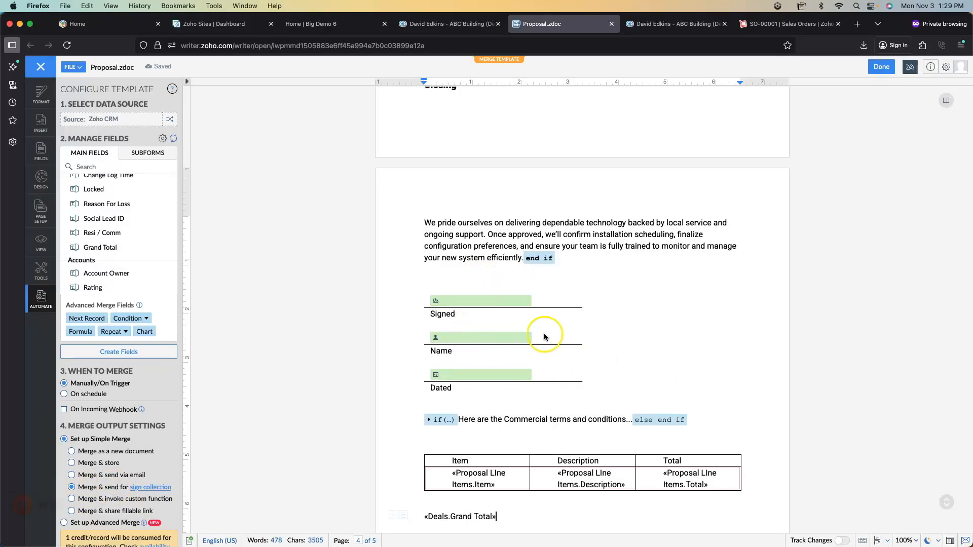
# - Try adding a second Signature field for Signer A above the Signed label, and delete it again
pyautogui.click(571, 298)
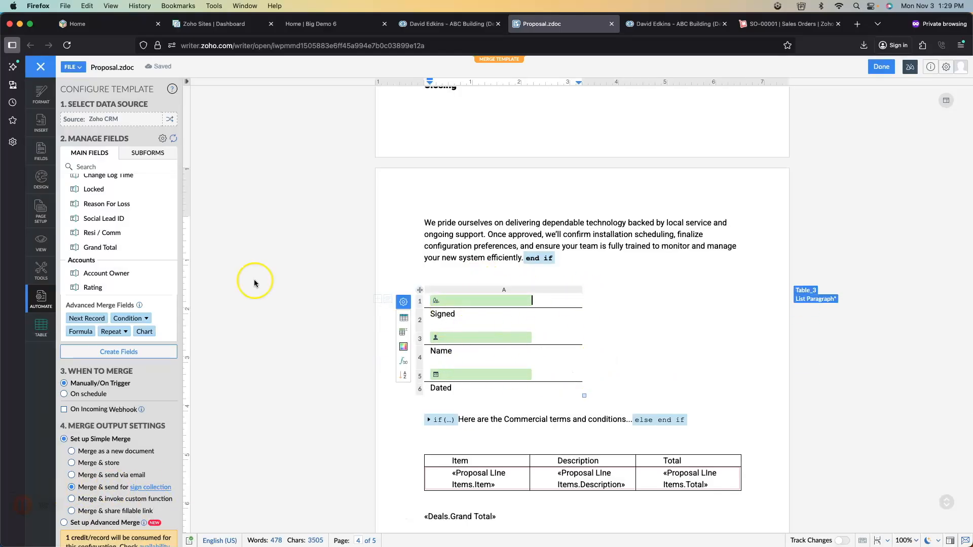
pyautogui.click(41, 151)
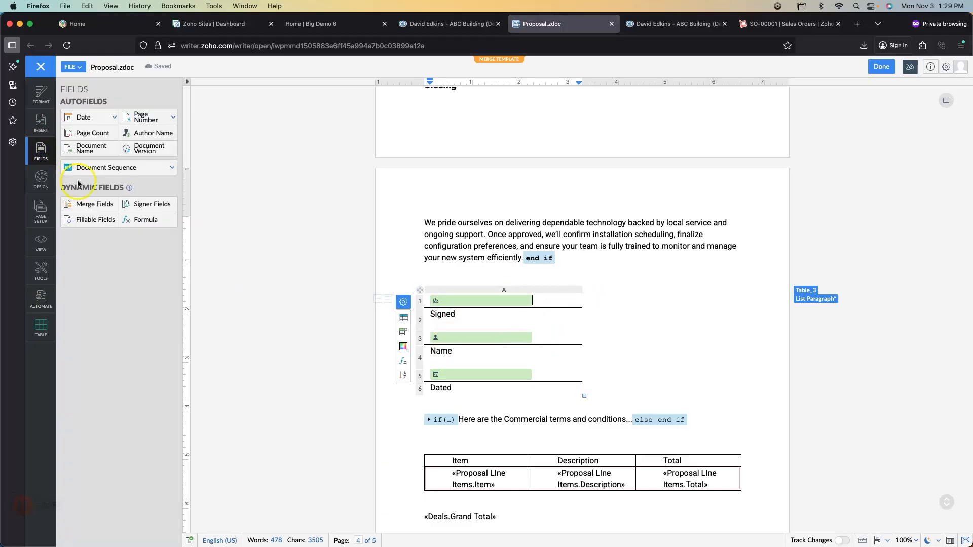
pyautogui.click(152, 203)
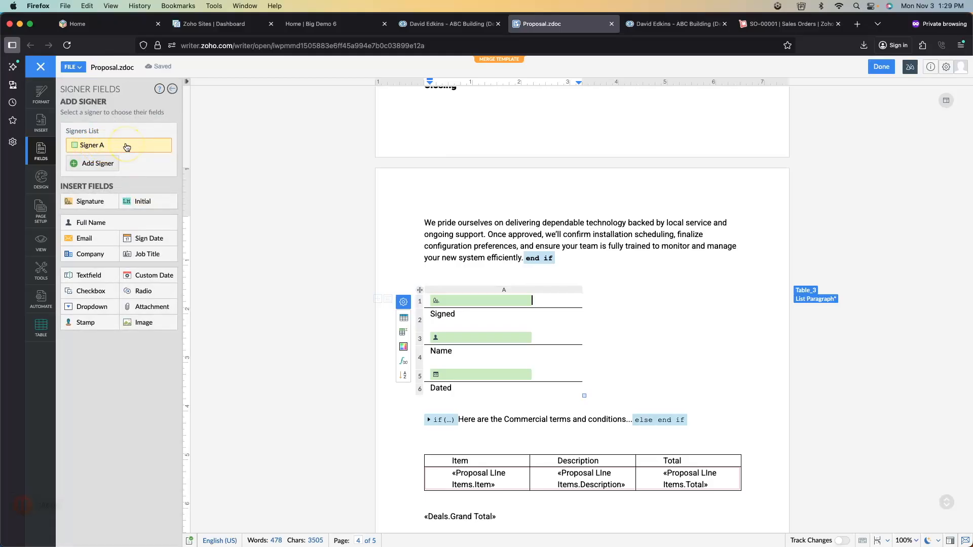
pyautogui.click(88, 202)
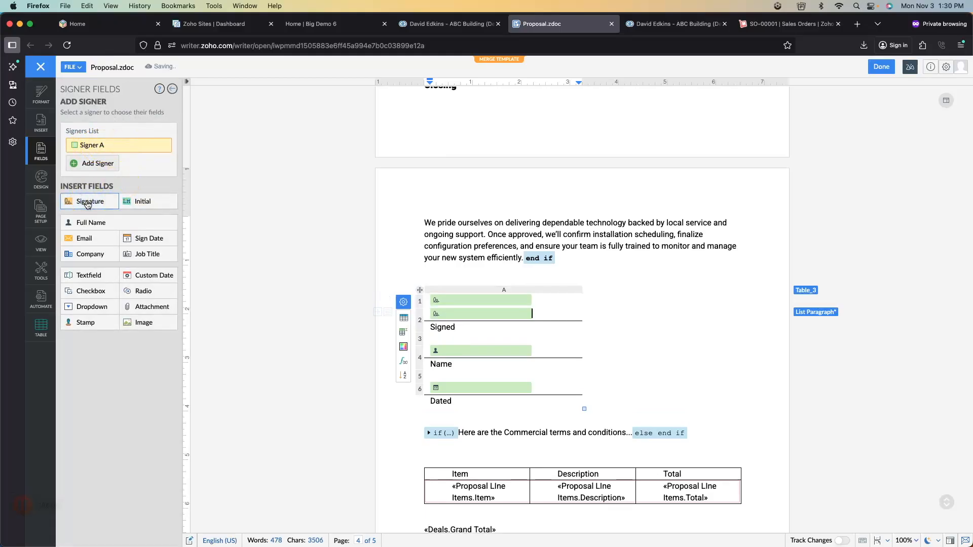
pyautogui.click(451, 314)
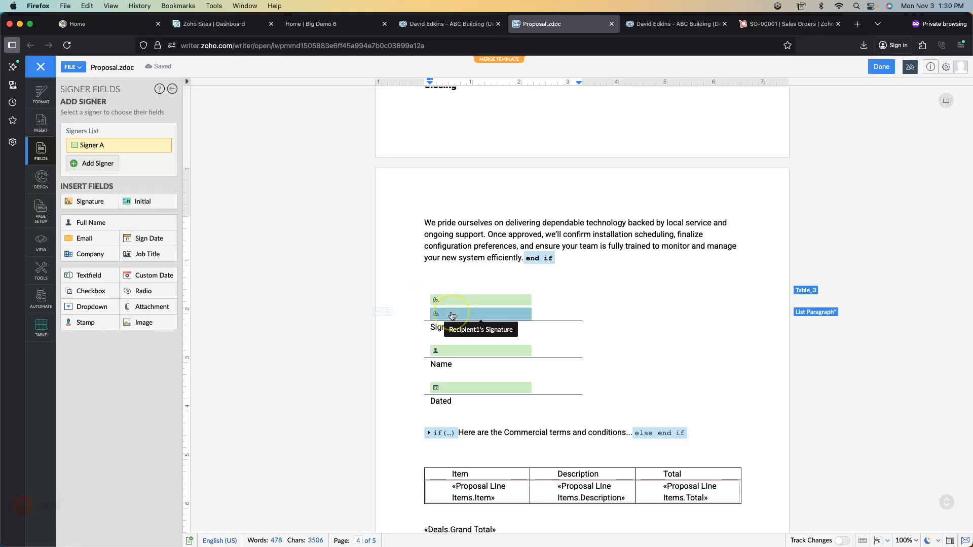
pyautogui.press('BackSpace')
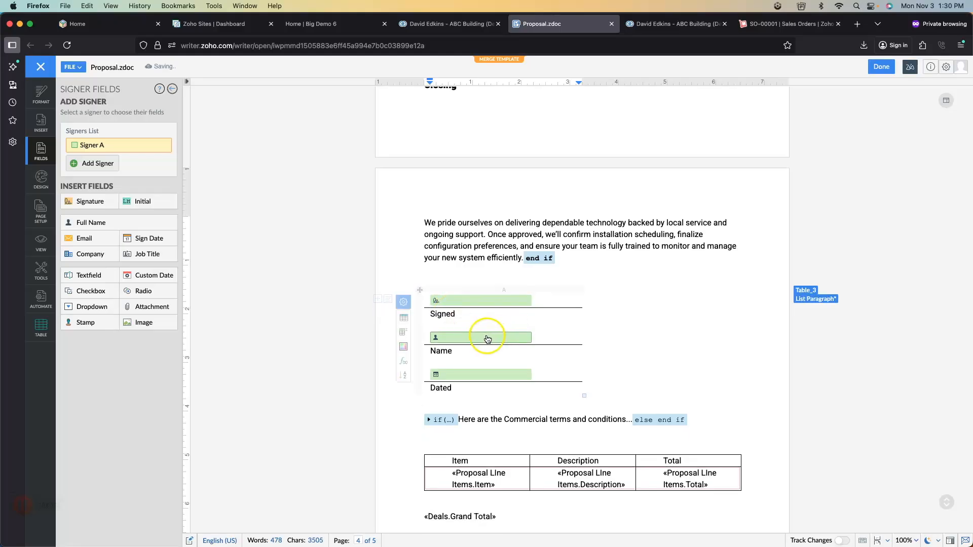
# - Look over the proposal template from the signer fields back to the banner image and logo on the cover page
pyautogui.click(554, 337)
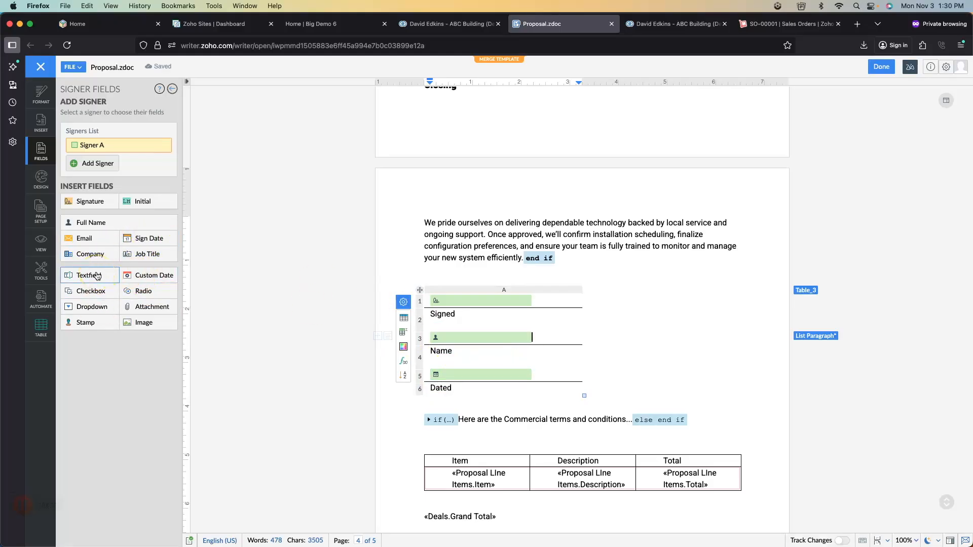
pyautogui.click(643, 320)
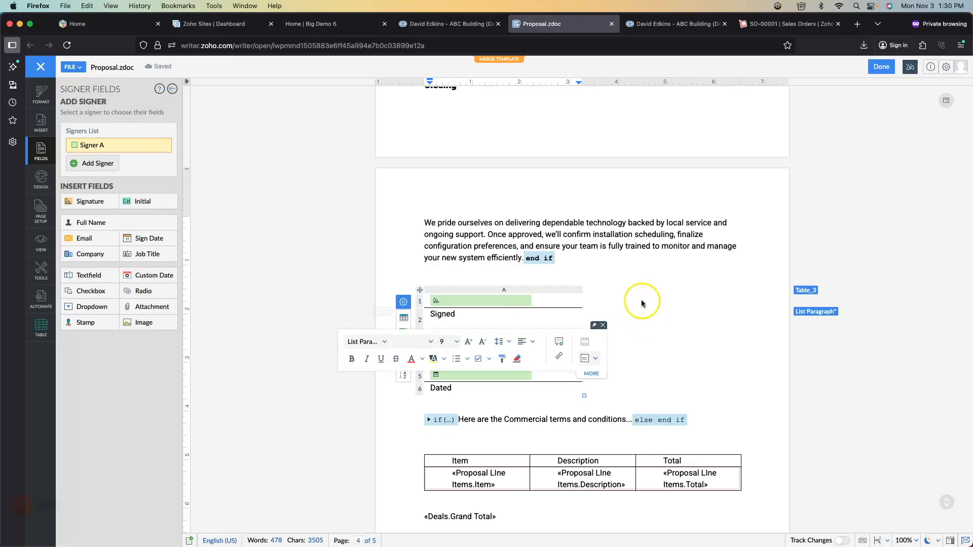
pyautogui.scroll(10, 641, 304)
pyautogui.scroll(15, 641, 304)
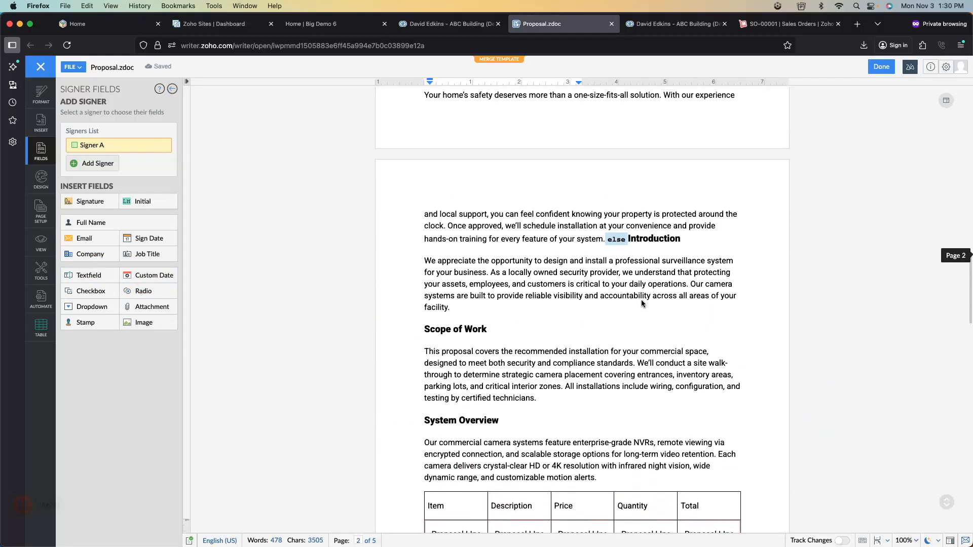
pyautogui.scroll(10, 642, 304)
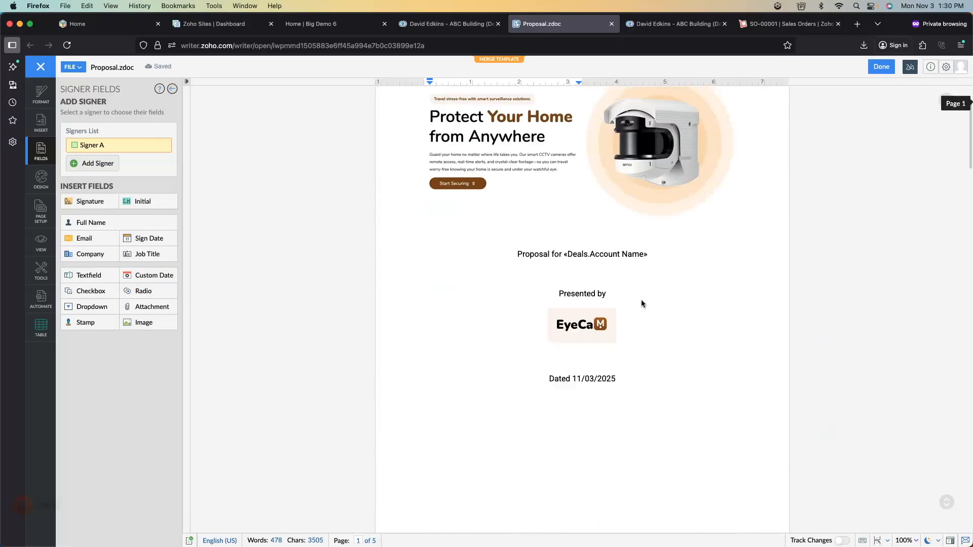
pyautogui.click(587, 239)
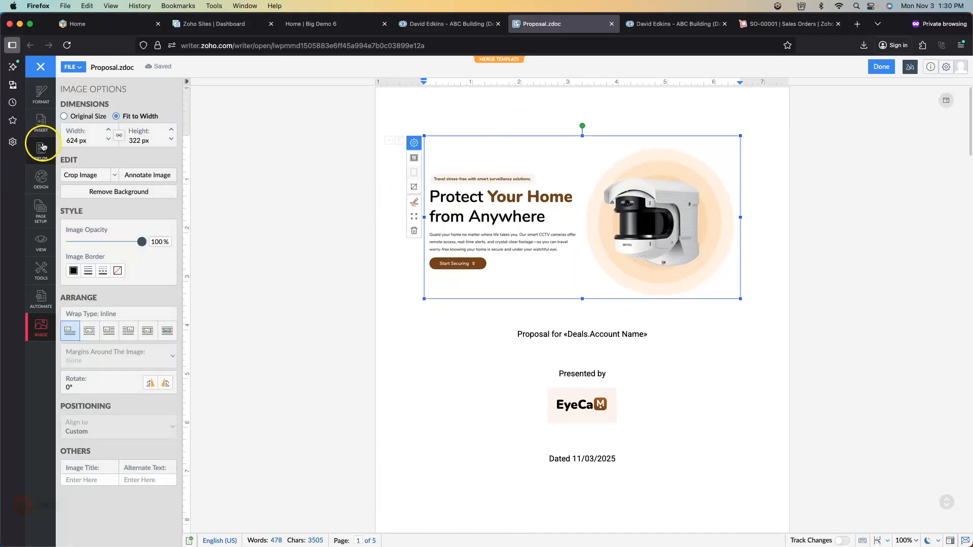
pyautogui.click(41, 123)
pyautogui.click(586, 396)
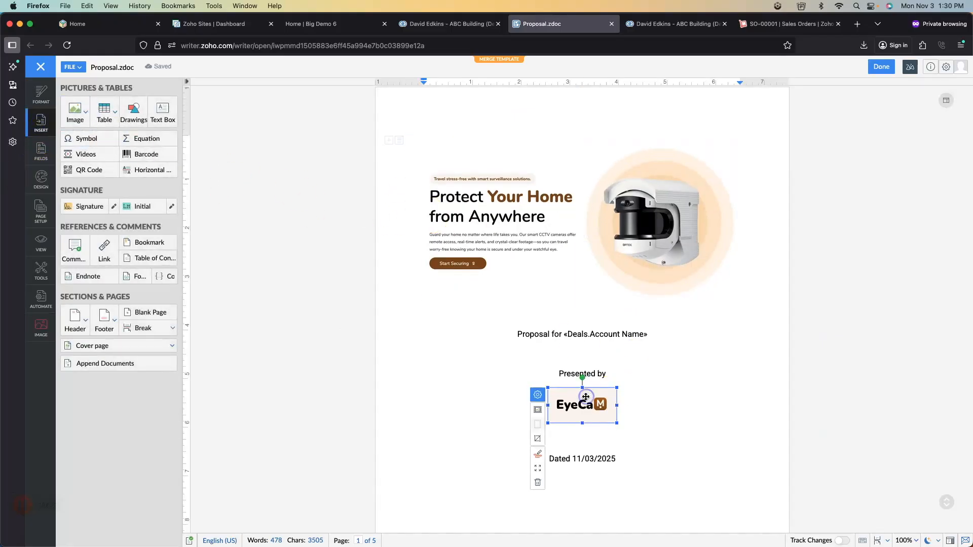
pyautogui.click(676, 391)
pyautogui.scroll(-10, 595, 396)
pyautogui.scroll(10, 595, 397)
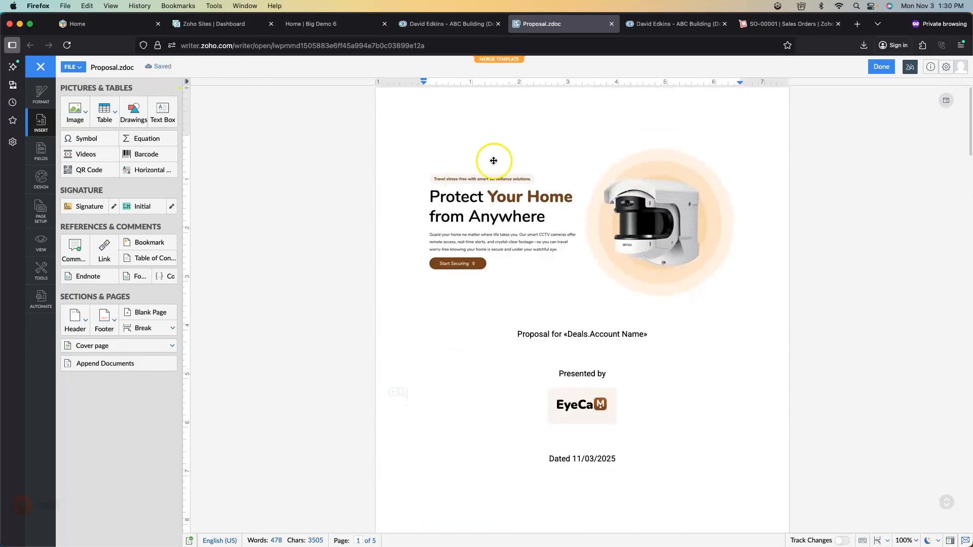
# - Finish editing the Proposal merge template, close its document, and return to the ABC Building deal at the Proposal/Price Quote stage
pyautogui.click(882, 67)
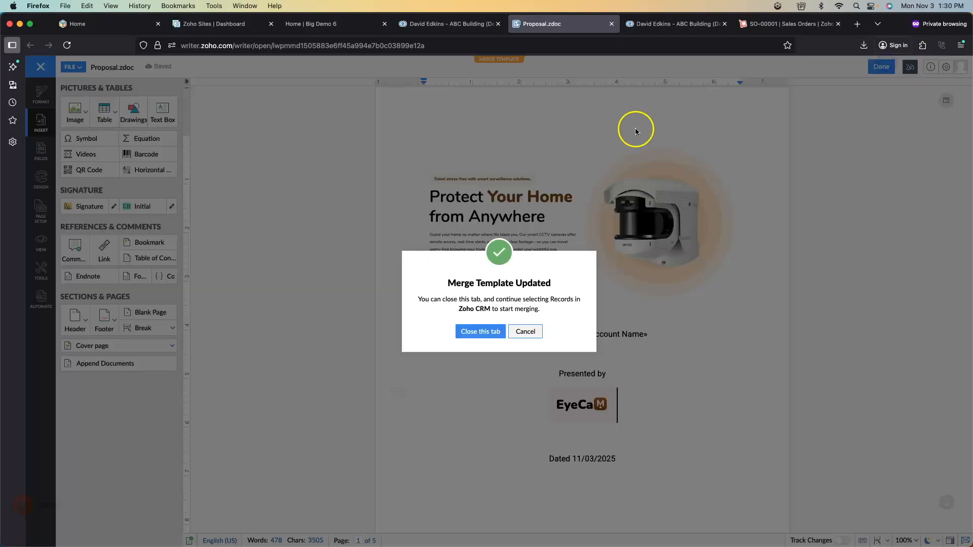
pyautogui.click(480, 331)
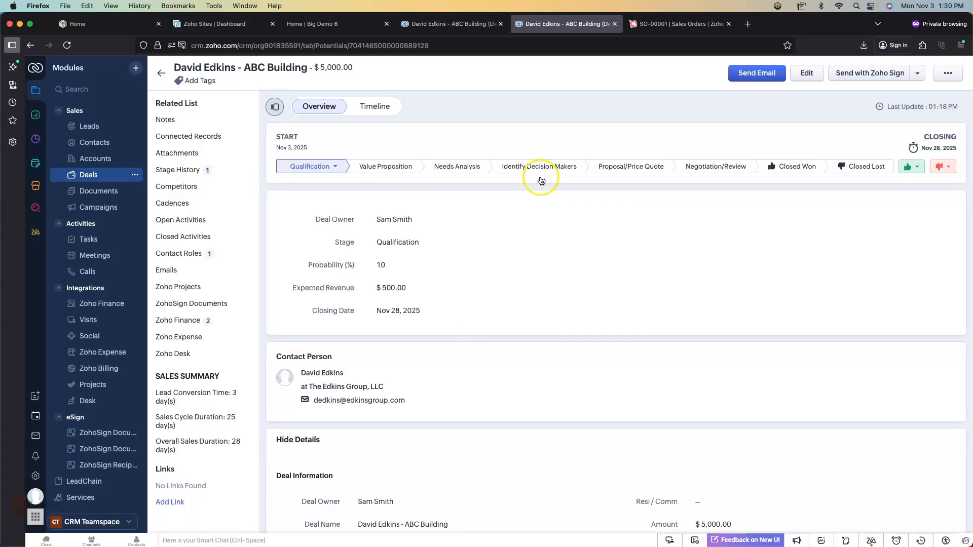
pyautogui.click(438, 25)
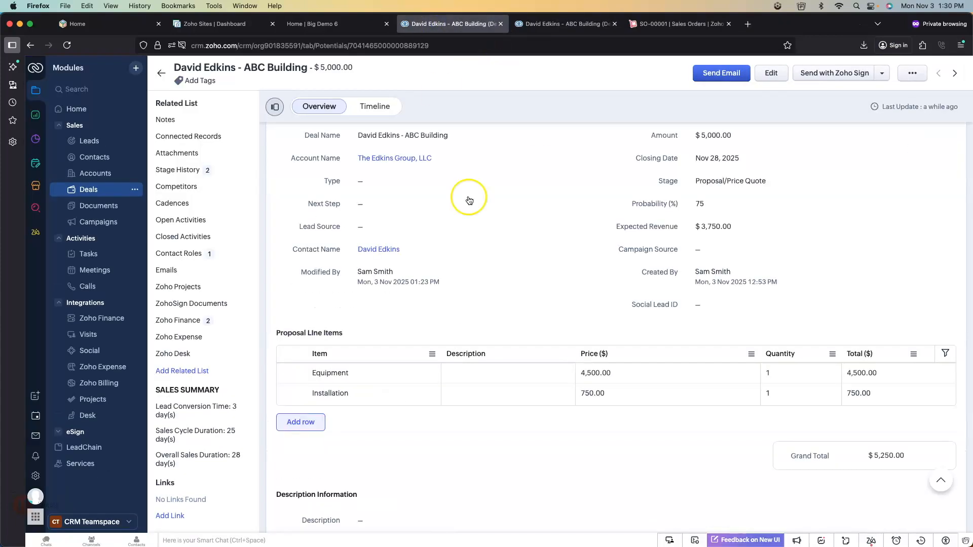
pyautogui.scroll(6, 470, 211)
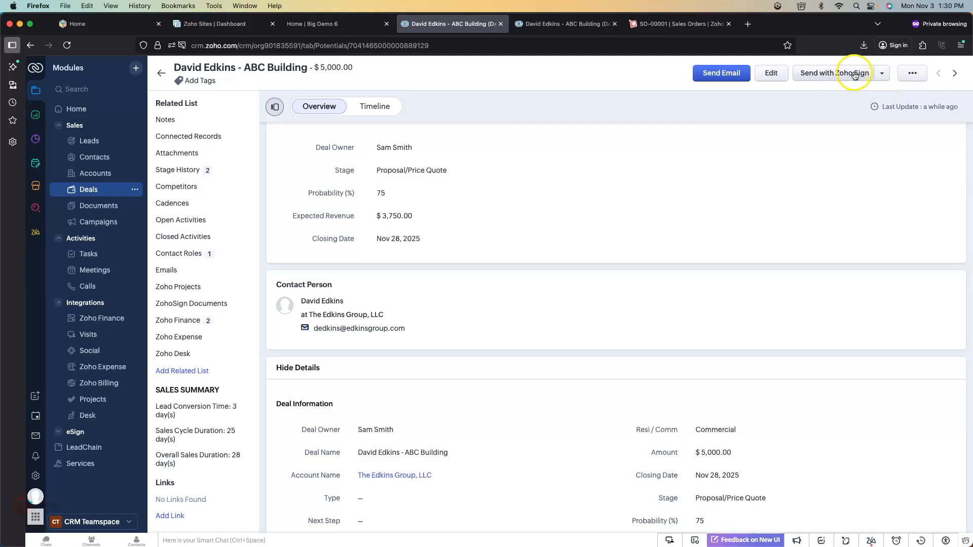
# - Start a Zoho Sign request from the deal and create its document from the Proposal.zdoc mail merge template
pyautogui.click(837, 73)
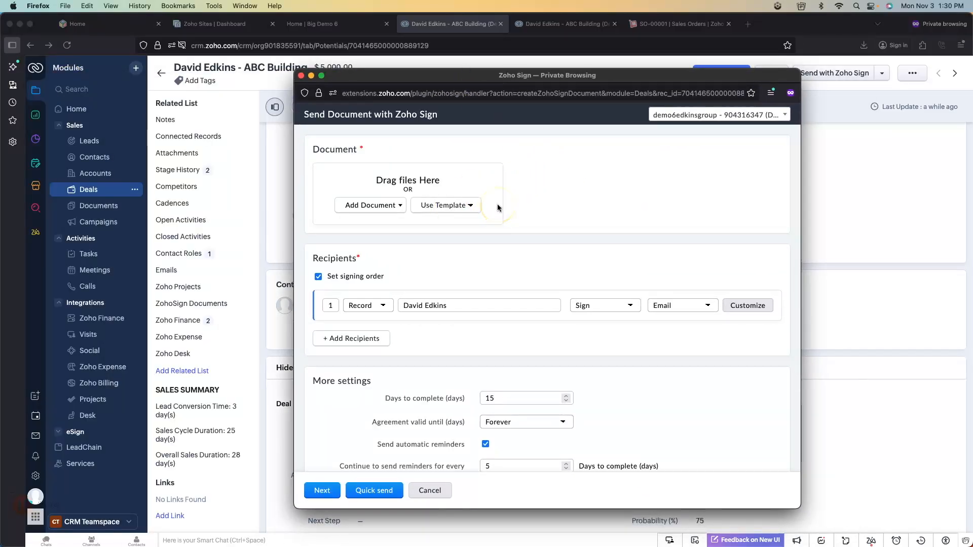
pyautogui.click(463, 206)
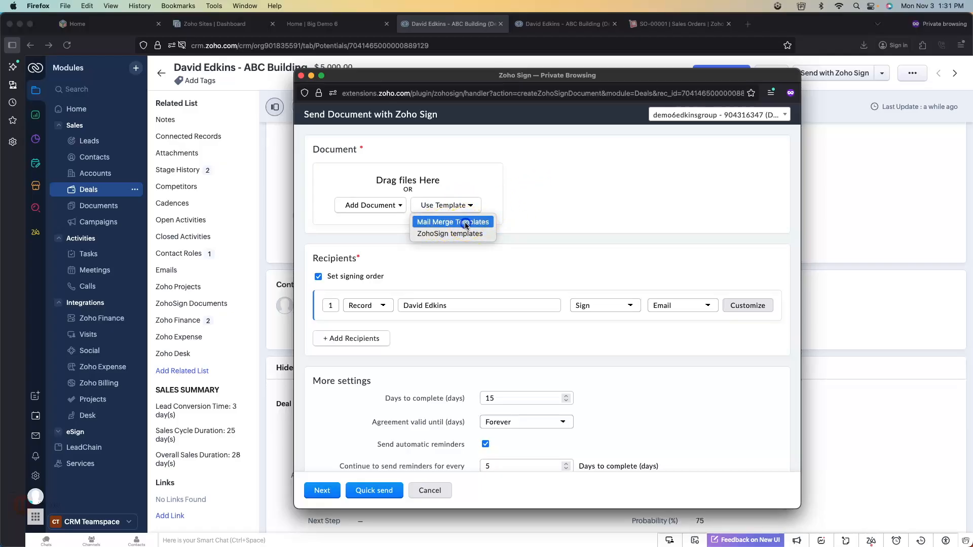
pyautogui.click(466, 225)
pyautogui.click(524, 202)
pyautogui.click(507, 237)
pyautogui.click(612, 236)
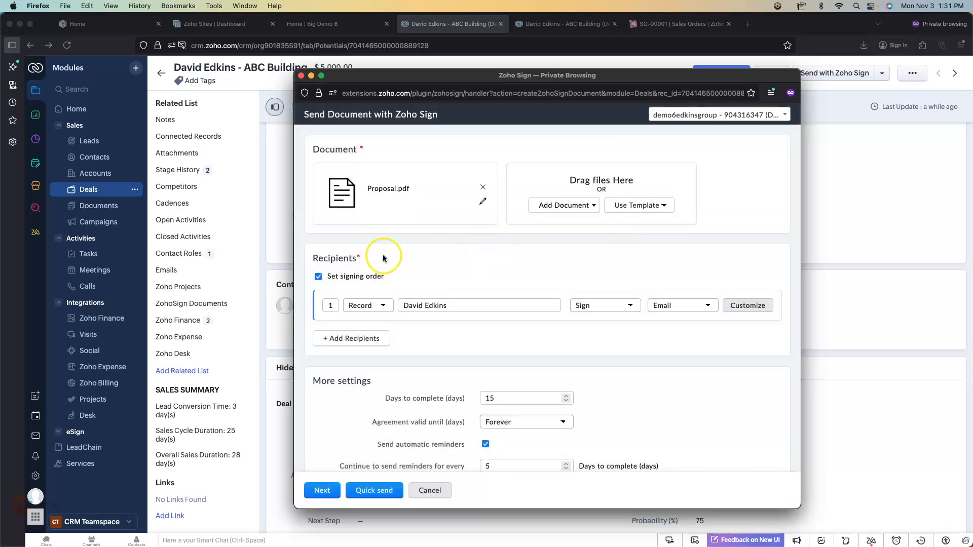
# - Set the automatic reminders to every 4 days and quick-send the proposal to the deal's contact for signature
pyautogui.click(436, 306)
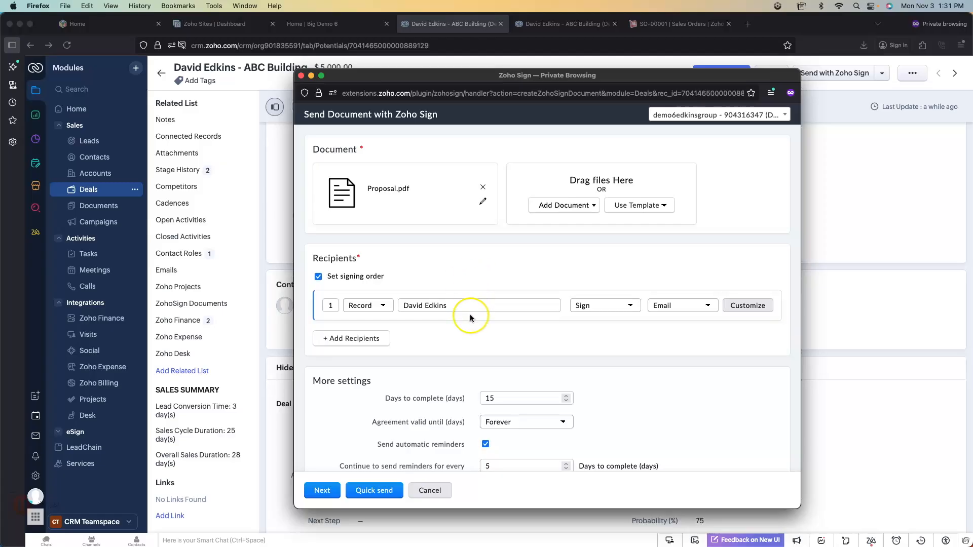
pyautogui.scroll(-3, 469, 314)
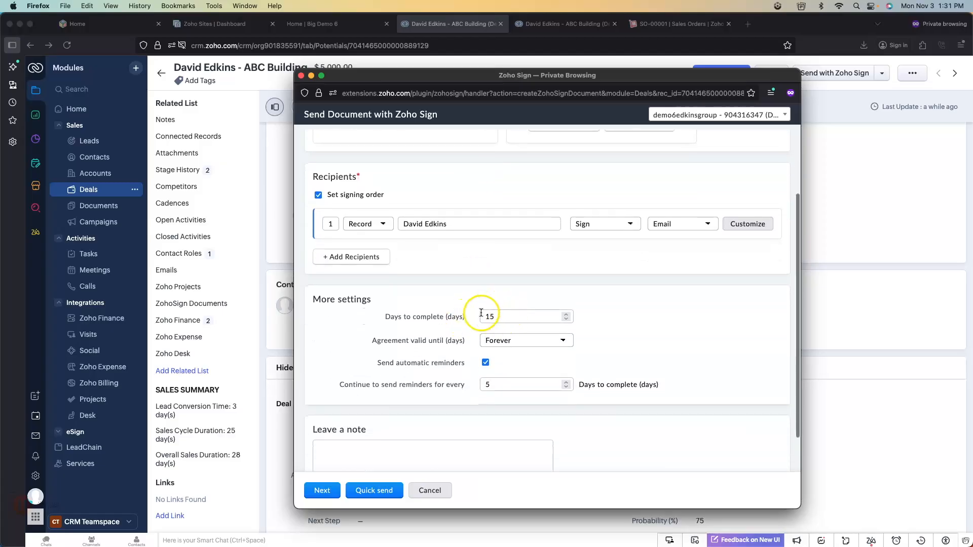
pyautogui.scroll(-2, 507, 328)
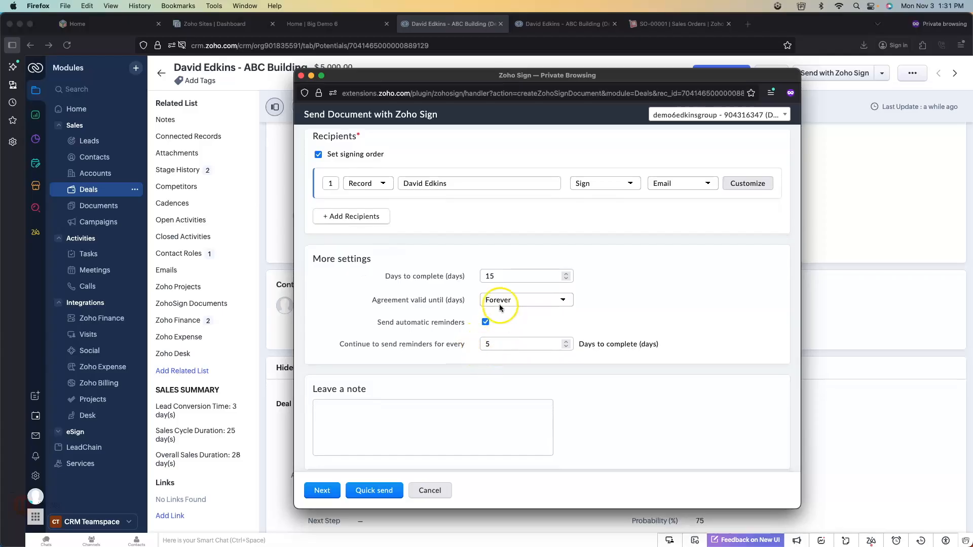
pyautogui.click(495, 348)
pyautogui.click(565, 348)
pyautogui.click(566, 347)
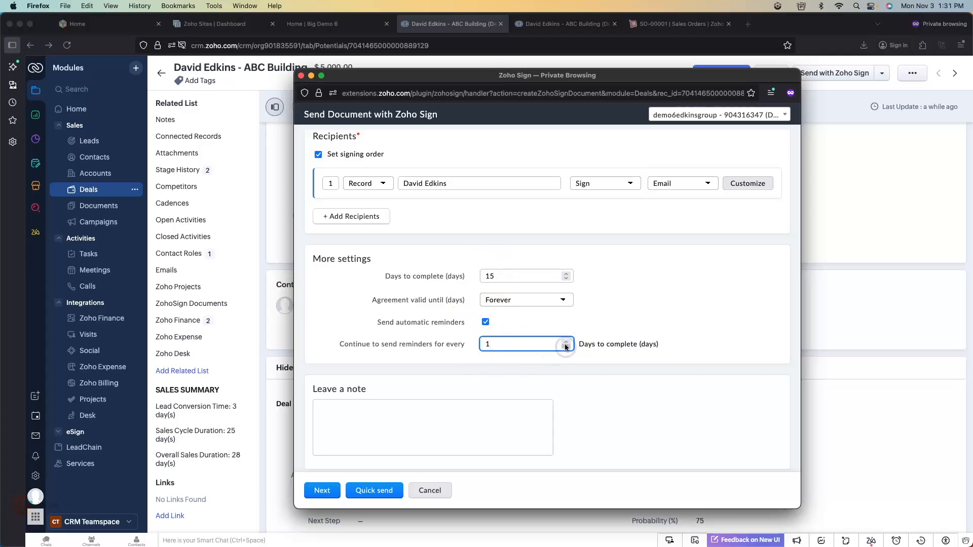
pyautogui.click(565, 340)
pyautogui.click(565, 340)
pyautogui.click(540, 324)
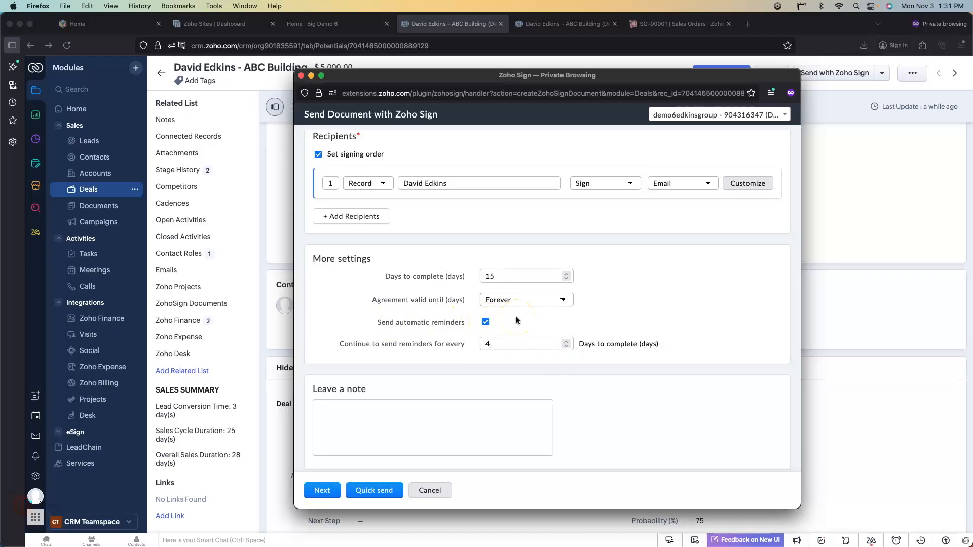
pyautogui.scroll(-1, 445, 319)
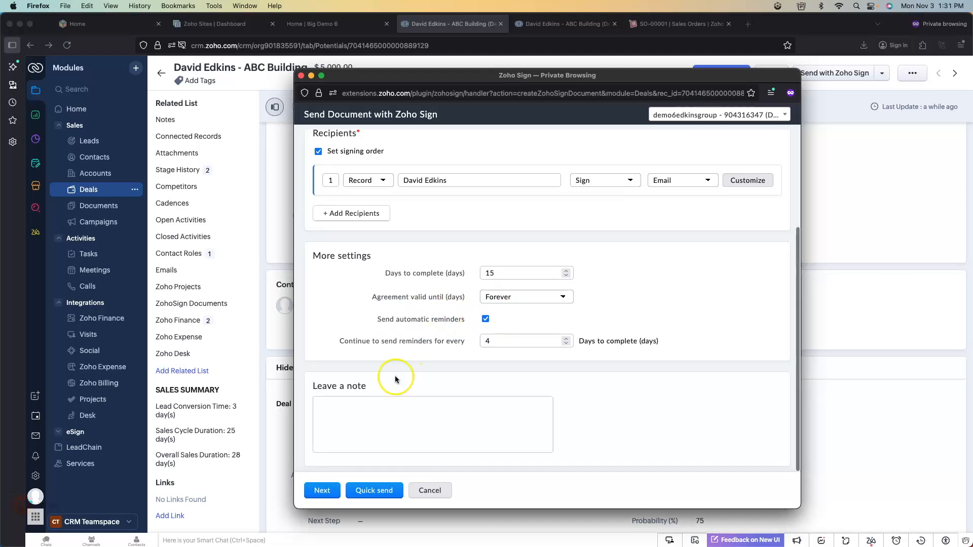
pyautogui.click(379, 494)
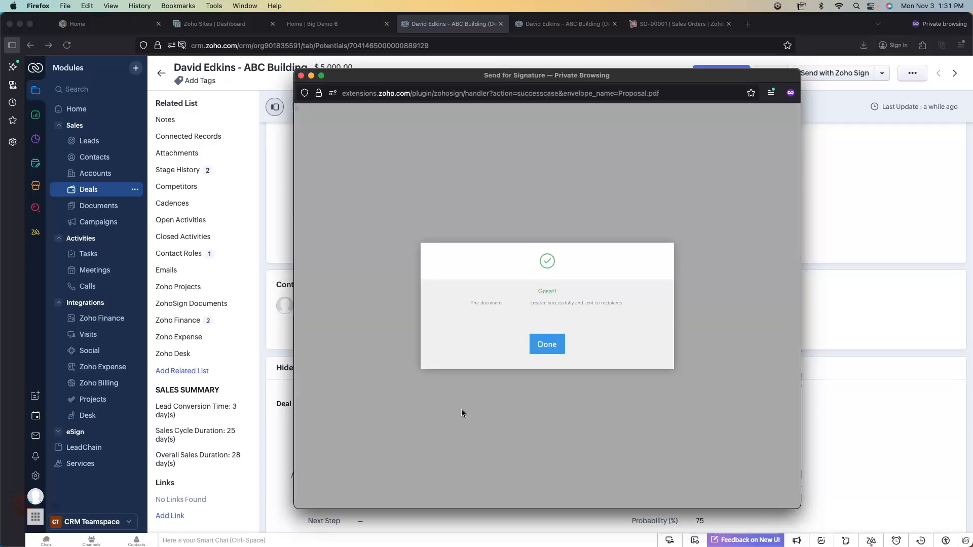
pyautogui.click(547, 344)
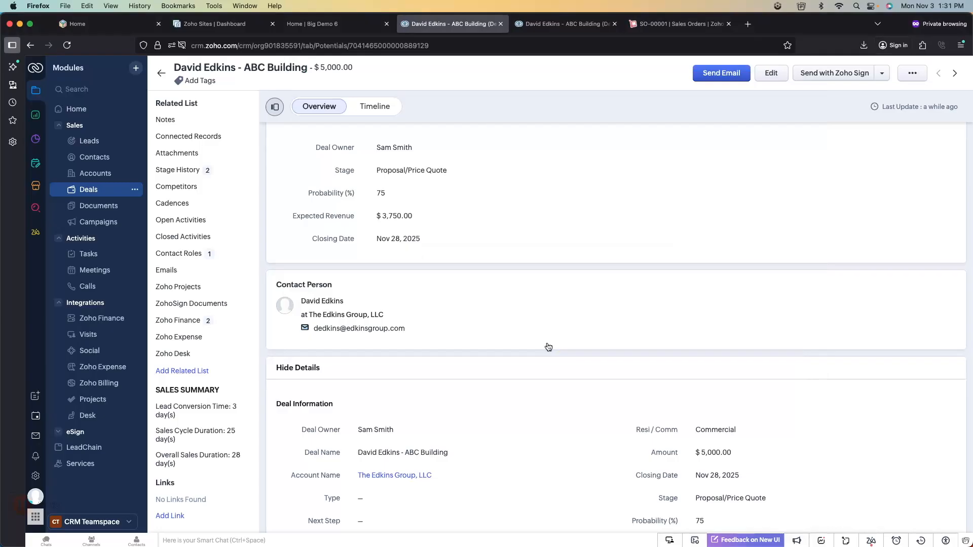
# - Start a second Zoho Sign request from the same deal and attach a document created from the Proposal.zdoc mail merge template
pyautogui.click(838, 77)
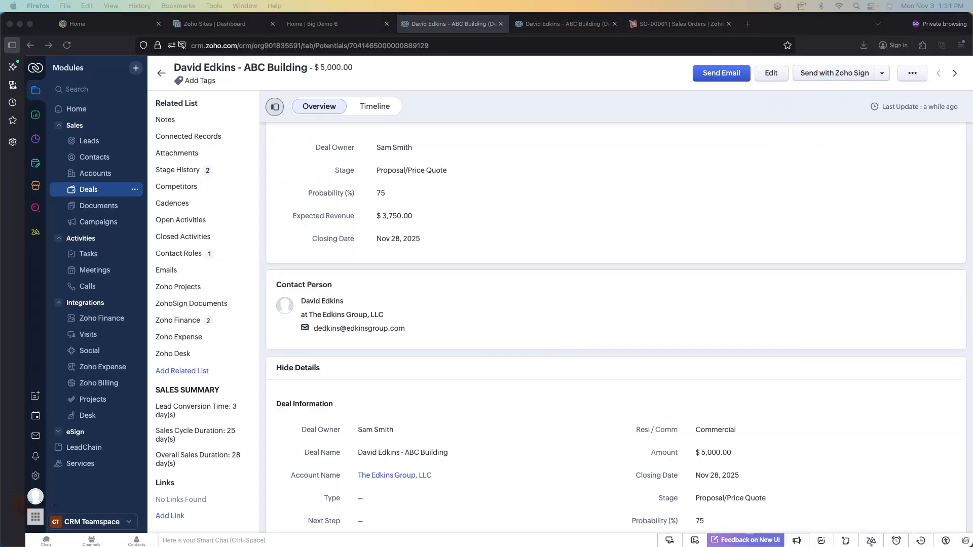
pyautogui.moveTo(152, 44); pyautogui.dragTo(375, 49)
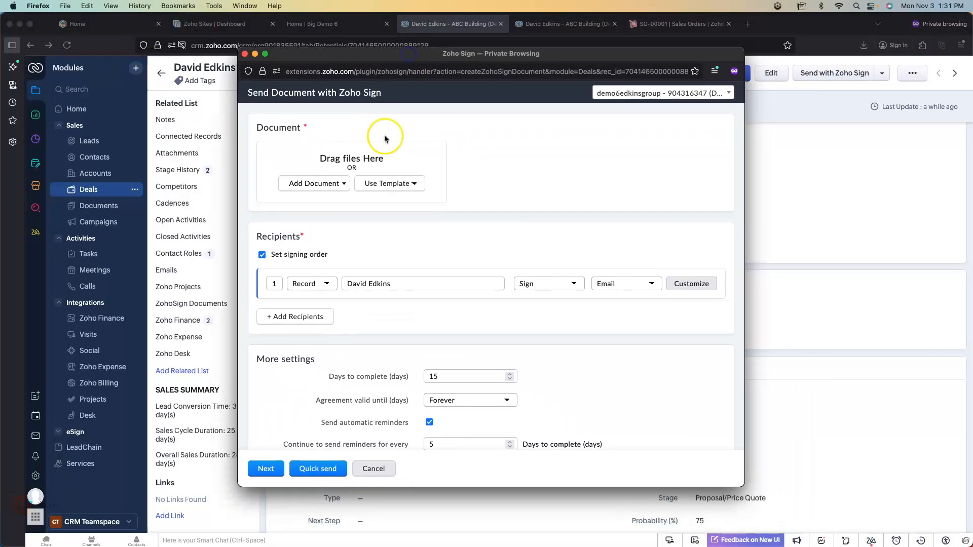
pyautogui.click(412, 181)
pyautogui.click(402, 201)
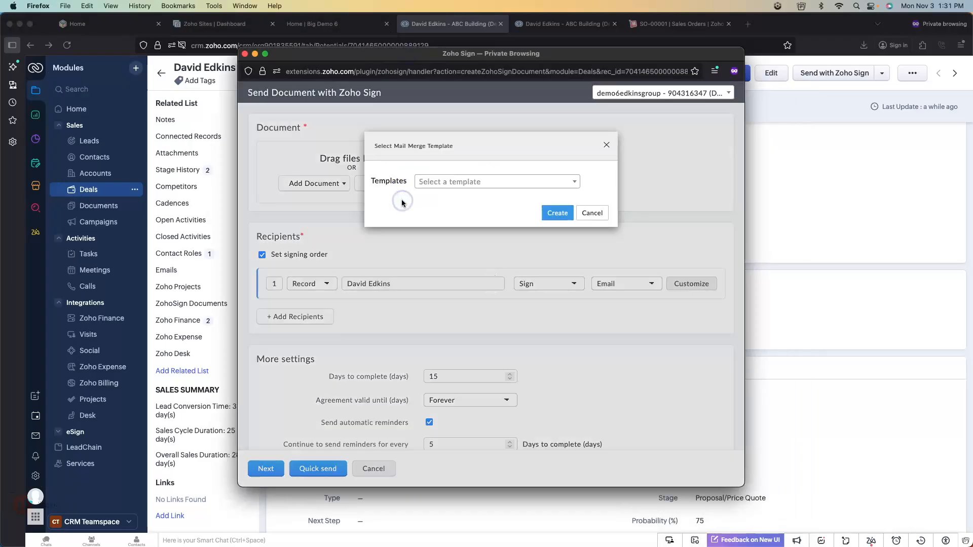
pyautogui.click(481, 181)
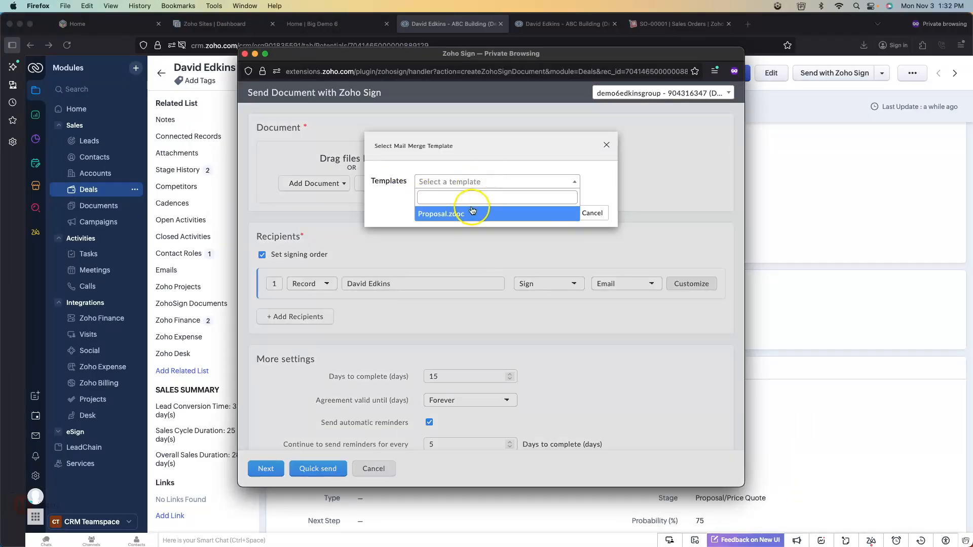
pyautogui.click(472, 210)
pyautogui.click(557, 213)
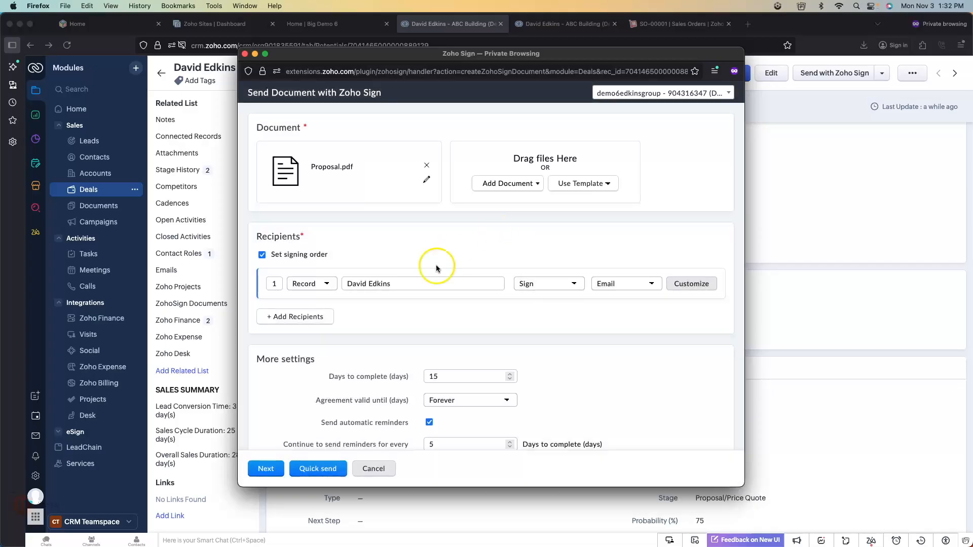
# - Continue to the request's document details, dismiss the survey invitation, and open the full preview of the Proposal document
pyautogui.scroll(-3, 312, 423)
pyautogui.click(264, 467)
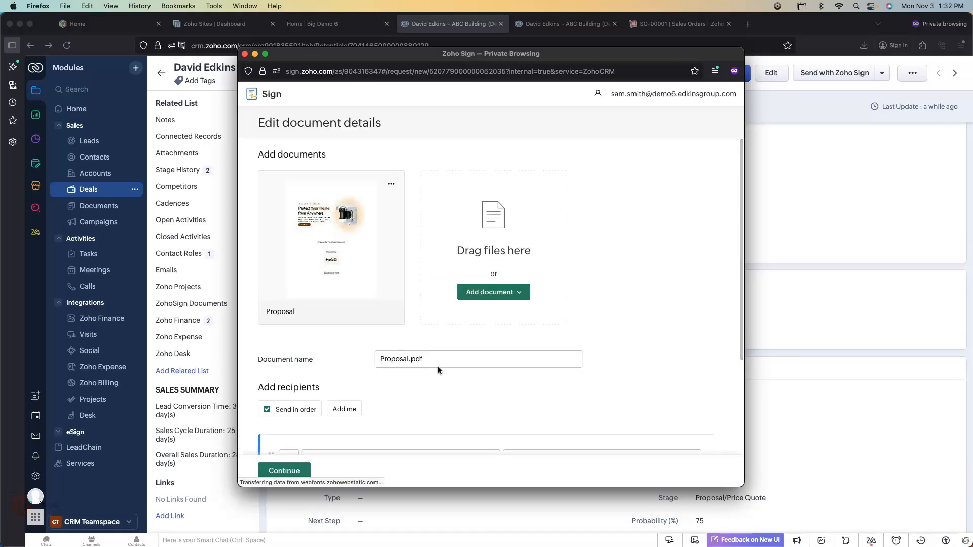
pyautogui.click(334, 243)
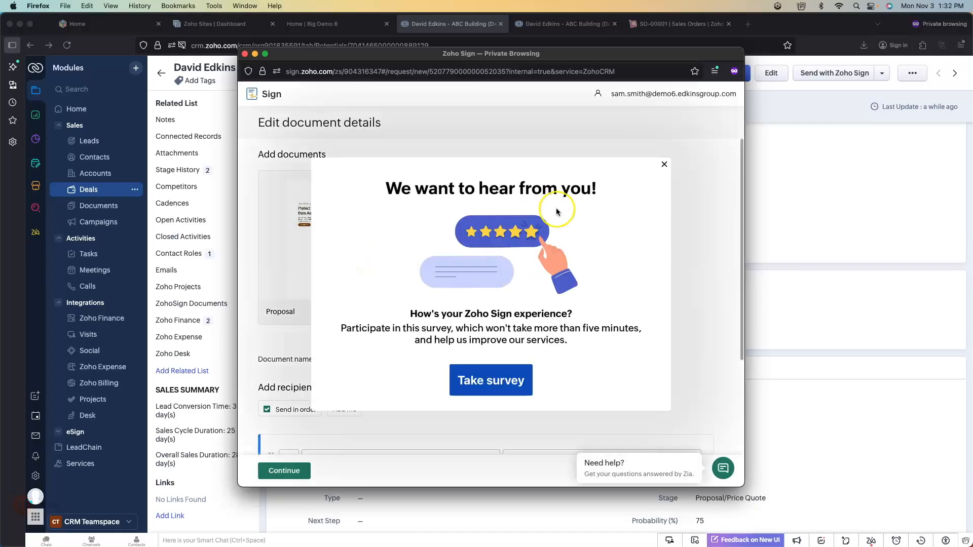
pyautogui.click(664, 164)
pyautogui.click(306, 262)
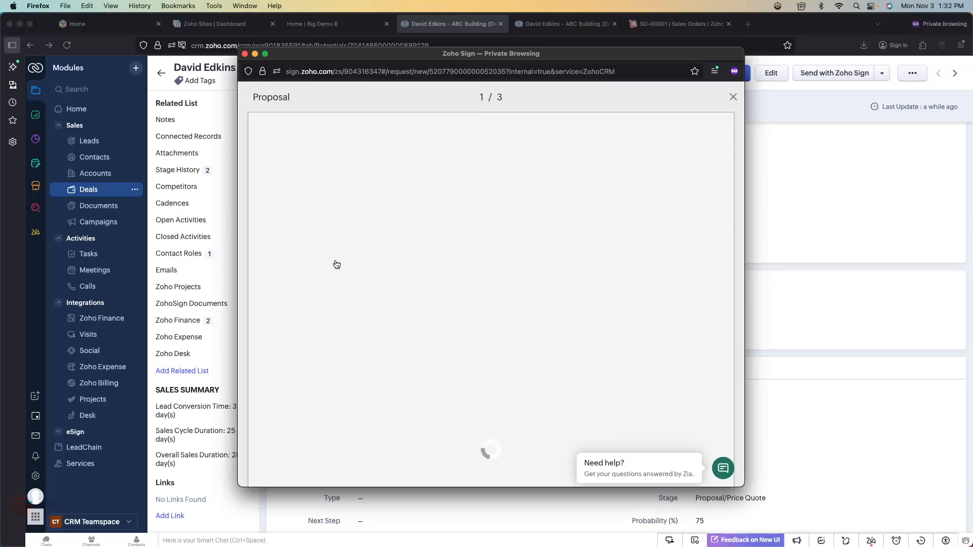
# - Examine the merged proposal's cover page, commercial introduction, scope of work, line-item table and total investment
pyautogui.scroll(-5, 456, 278)
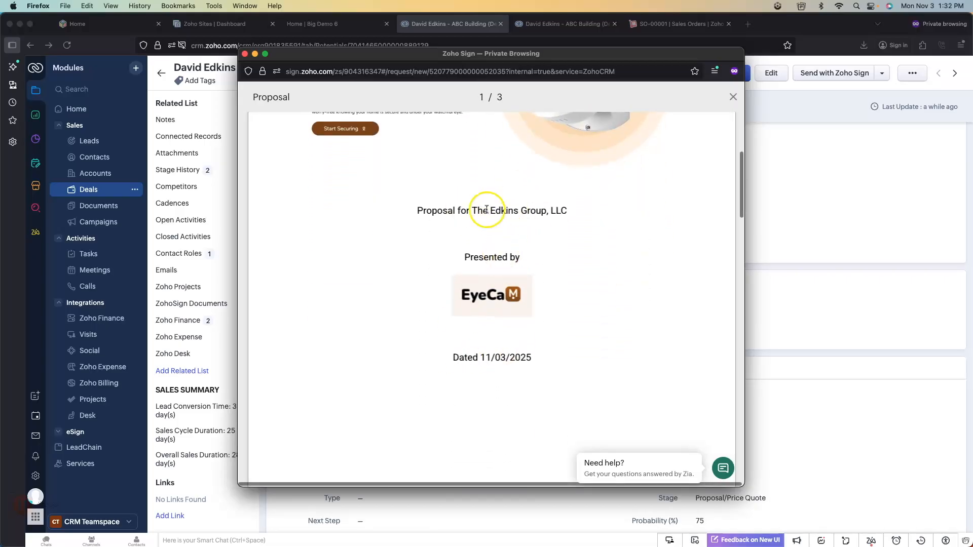
pyautogui.scroll(-10, 506, 267)
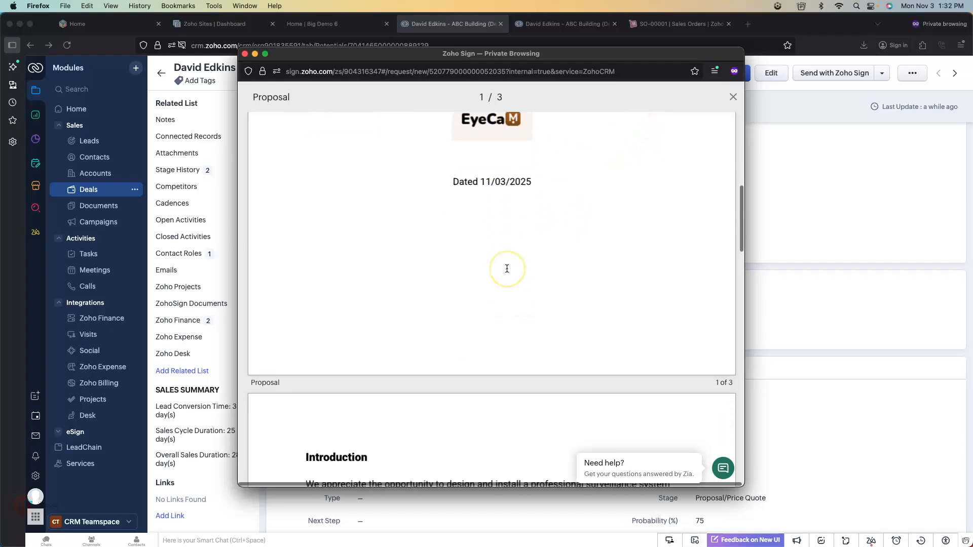
pyautogui.scroll(-6, 507, 267)
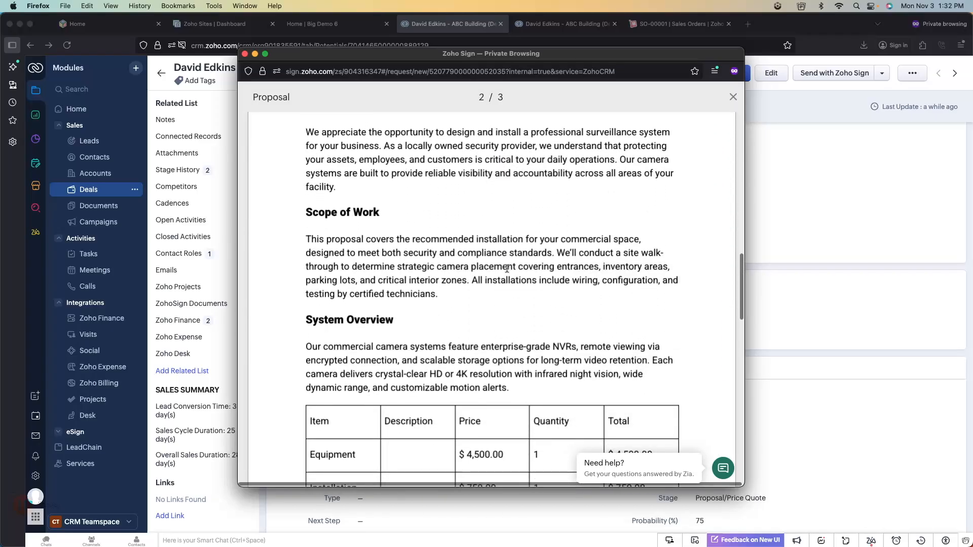
pyautogui.click(369, 329)
pyautogui.scroll(3, 354, 335)
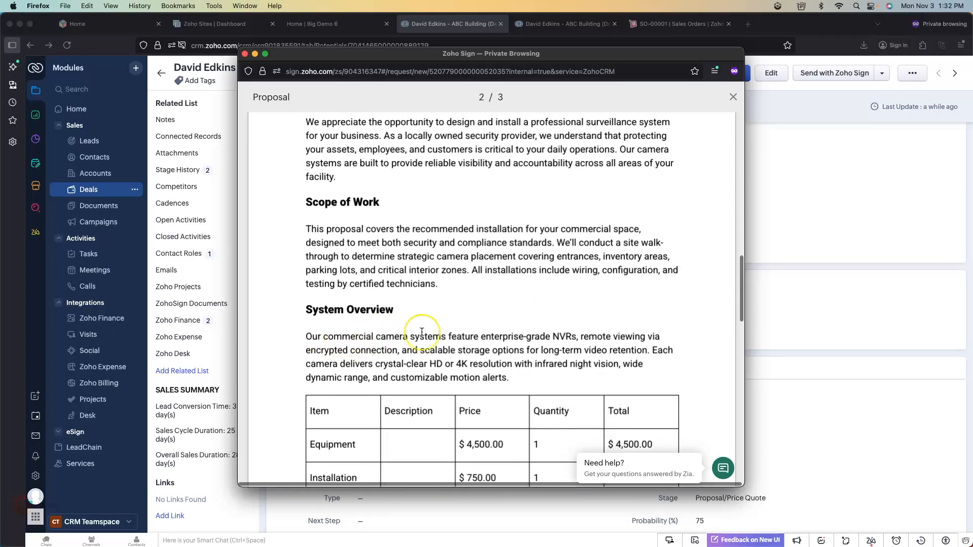
pyautogui.scroll(-5, 406, 333)
pyautogui.scroll(-2, 421, 332)
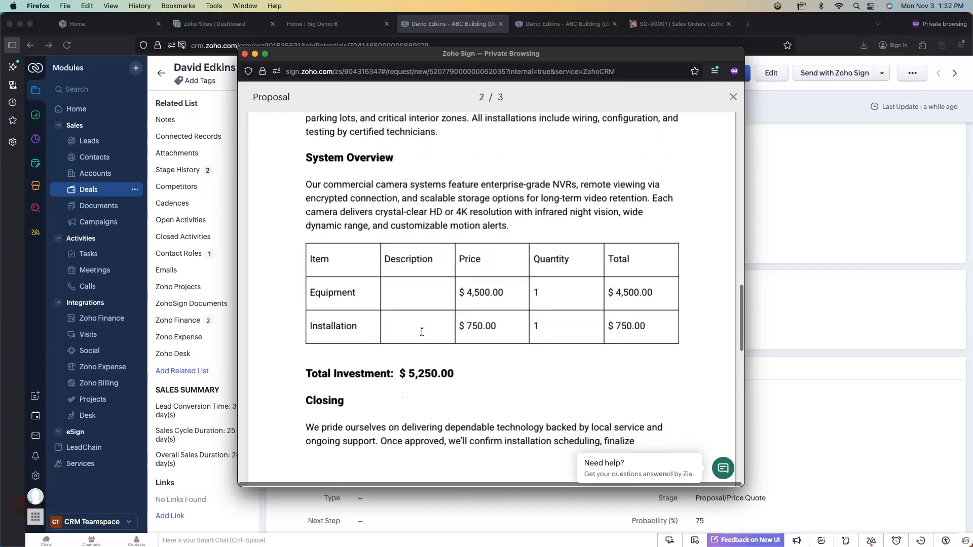
# - Examine the proposal preview's closing text, signature lines and commercial terms, and close the preview
pyautogui.scroll(-1, 446, 334)
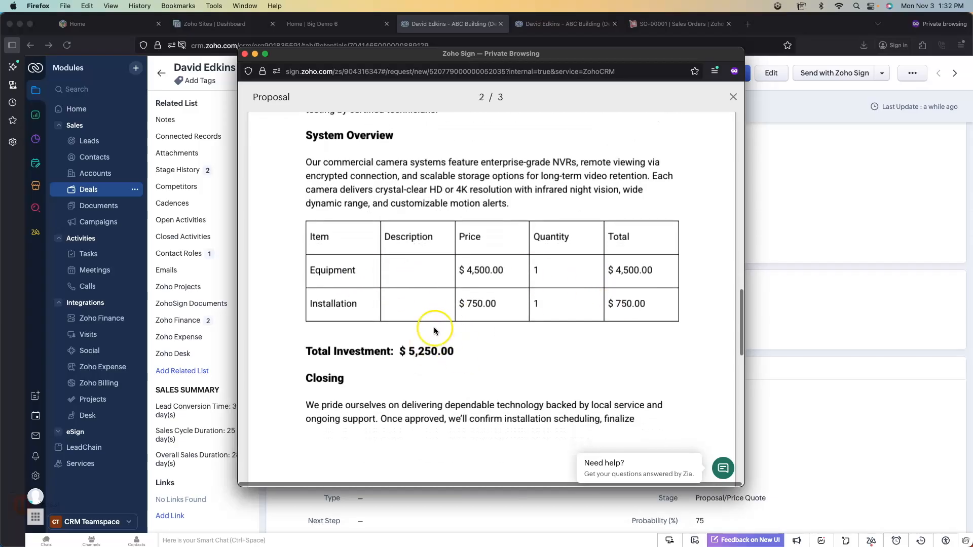
pyautogui.scroll(-10, 461, 347)
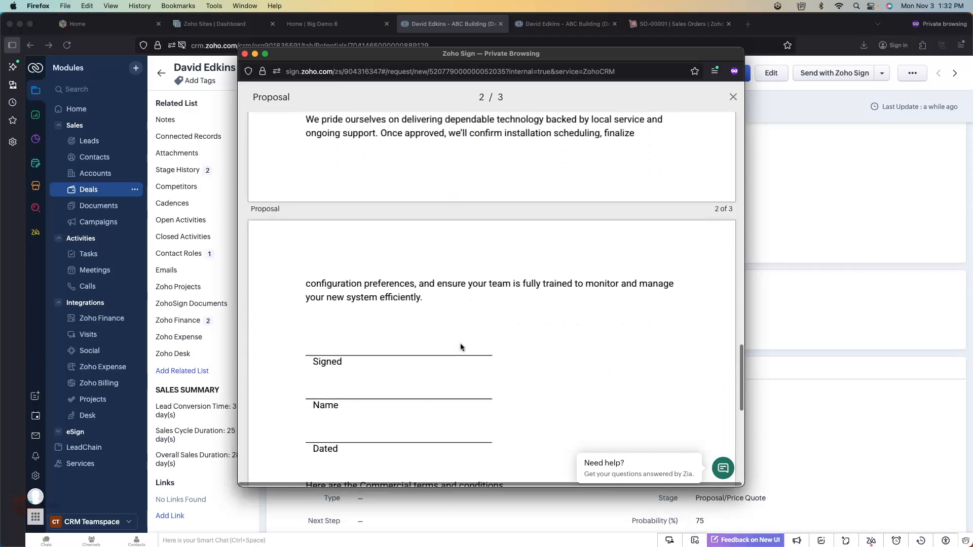
pyautogui.scroll(-7, 461, 347)
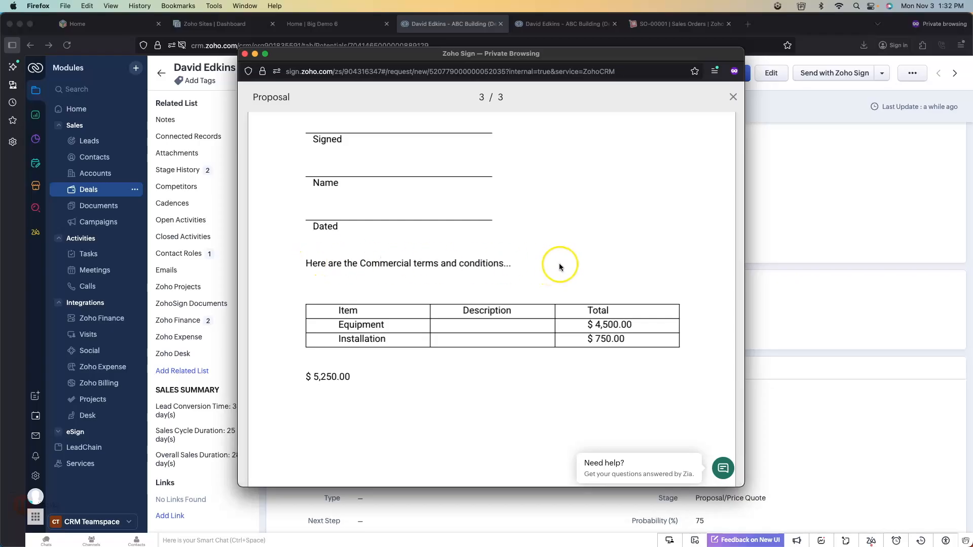
pyautogui.scroll(4, 512, 265)
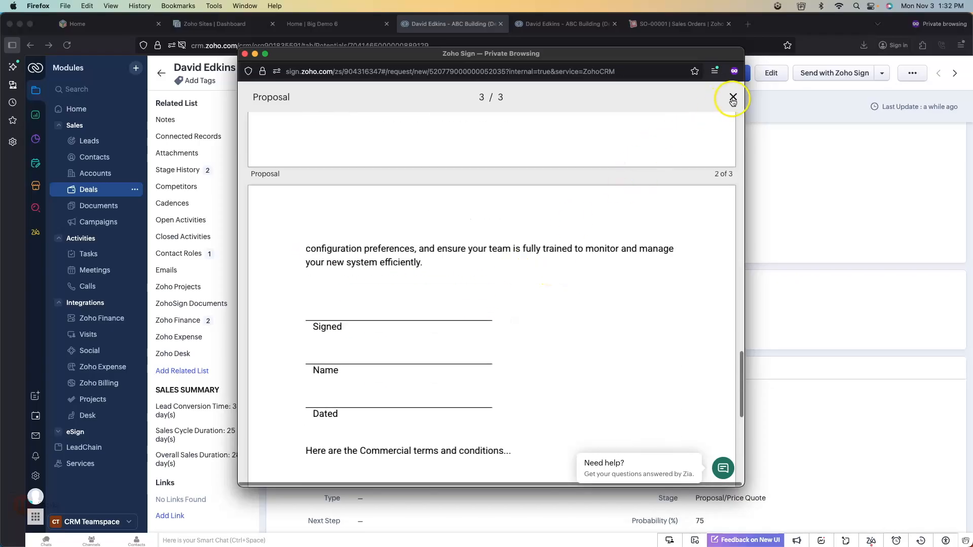
pyautogui.click(732, 97)
# - Review the recipient details and expand the additional settings to examine the completion days, document type, folder and automatic reminders
pyautogui.scroll(-4, 573, 316)
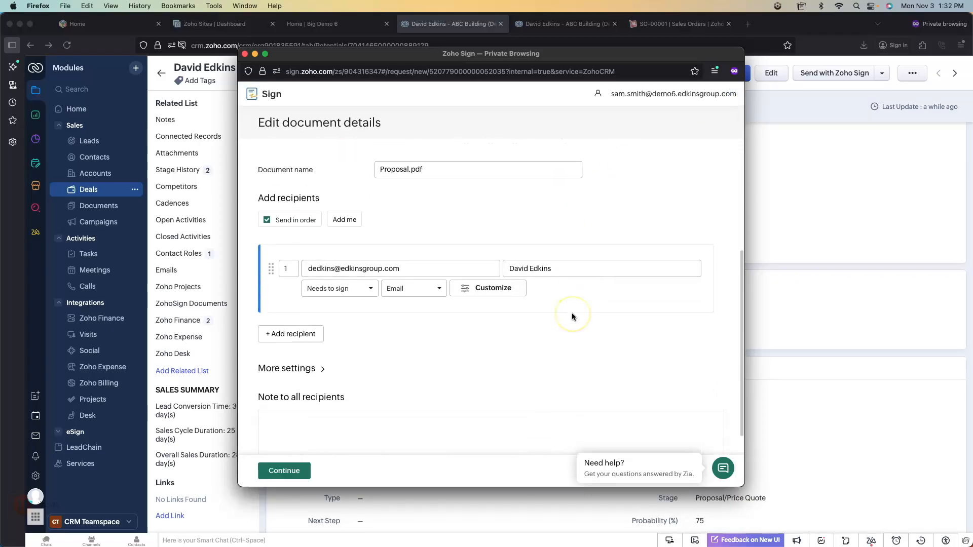
pyautogui.scroll(-1, 572, 317)
pyautogui.scroll(-1, 387, 311)
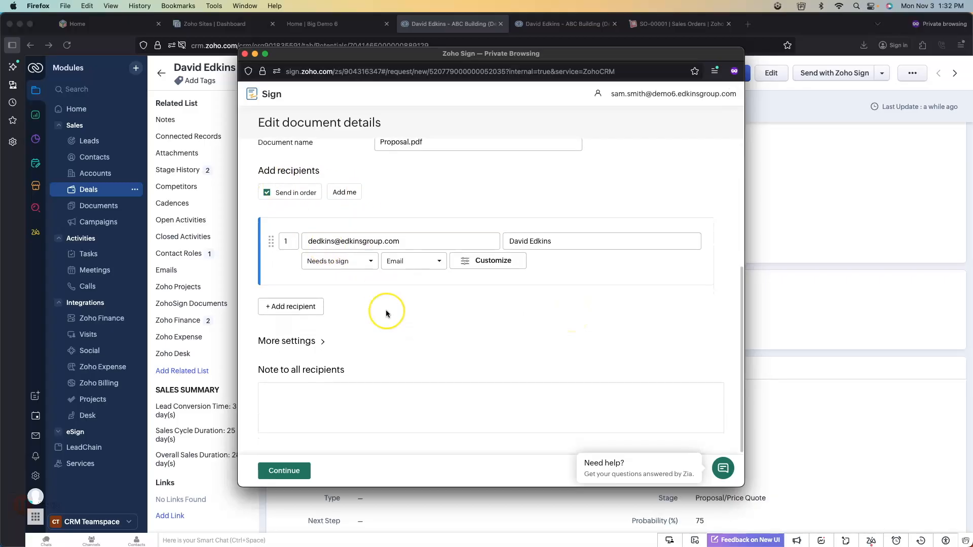
pyautogui.click(326, 340)
pyautogui.scroll(-5, 358, 368)
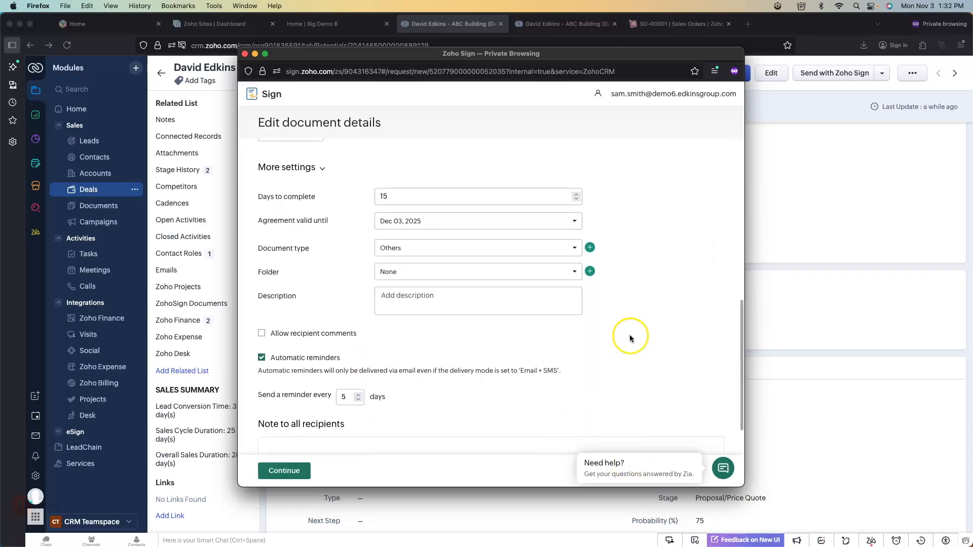
# - Open the attached Proposal document in the PDF editor and look through its pages and editing tools
pyautogui.scroll(4, 629, 330)
pyautogui.scroll(7, 629, 327)
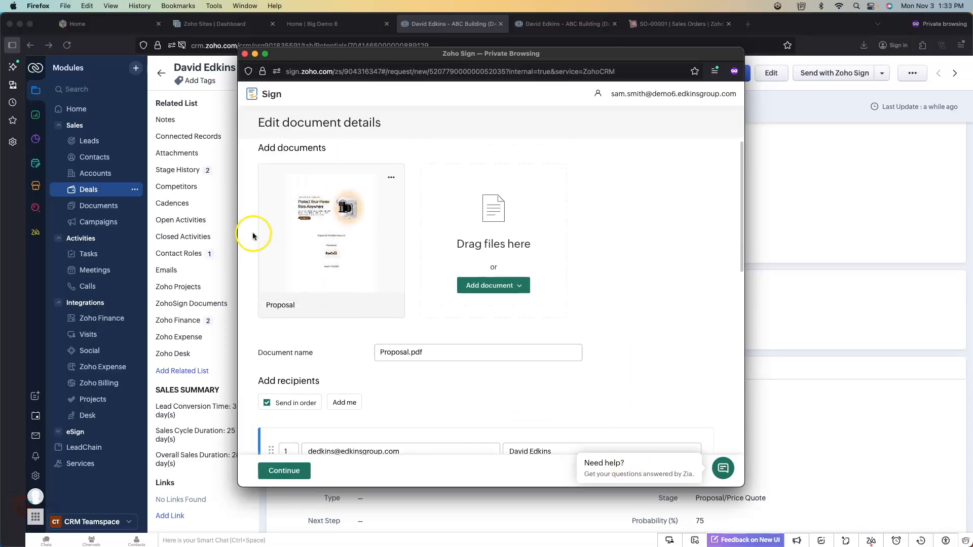
pyautogui.click(393, 178)
pyautogui.click(428, 197)
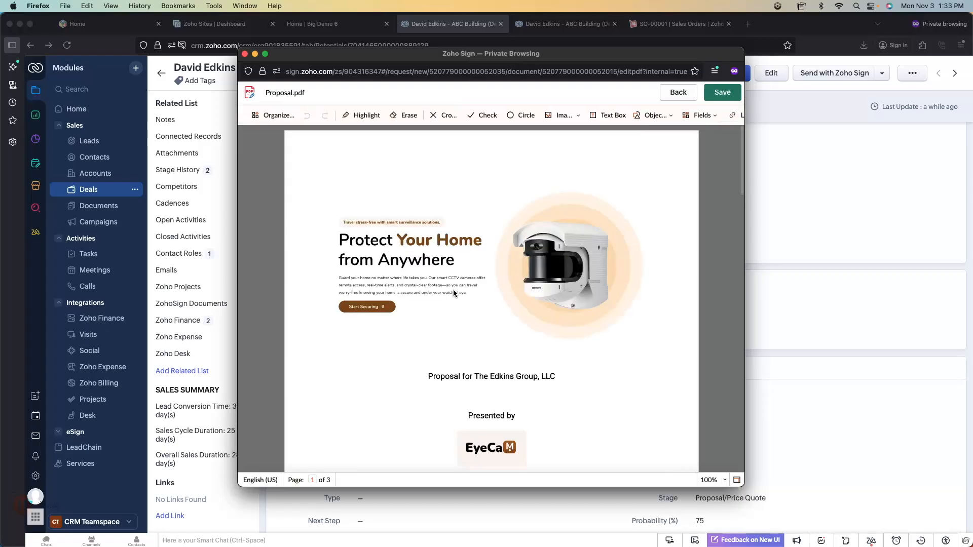
pyautogui.scroll(-10, 453, 320)
pyautogui.scroll(-3, 440, 317)
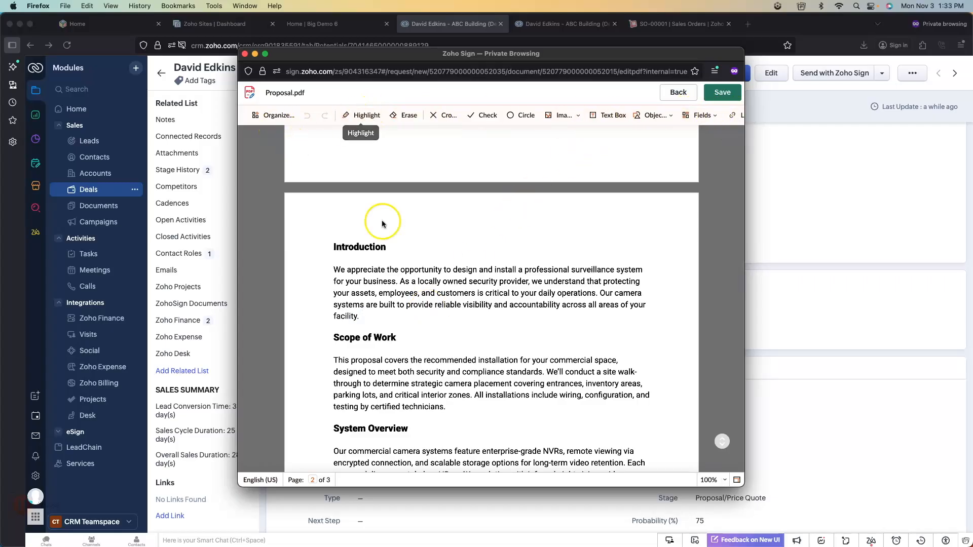
pyautogui.scroll(-3, 402, 319)
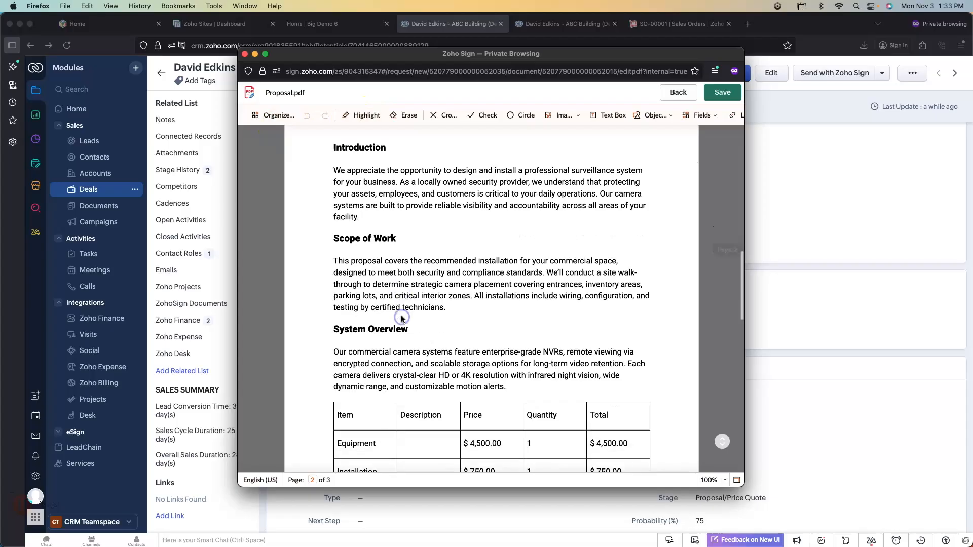
pyautogui.scroll(10, 428, 314)
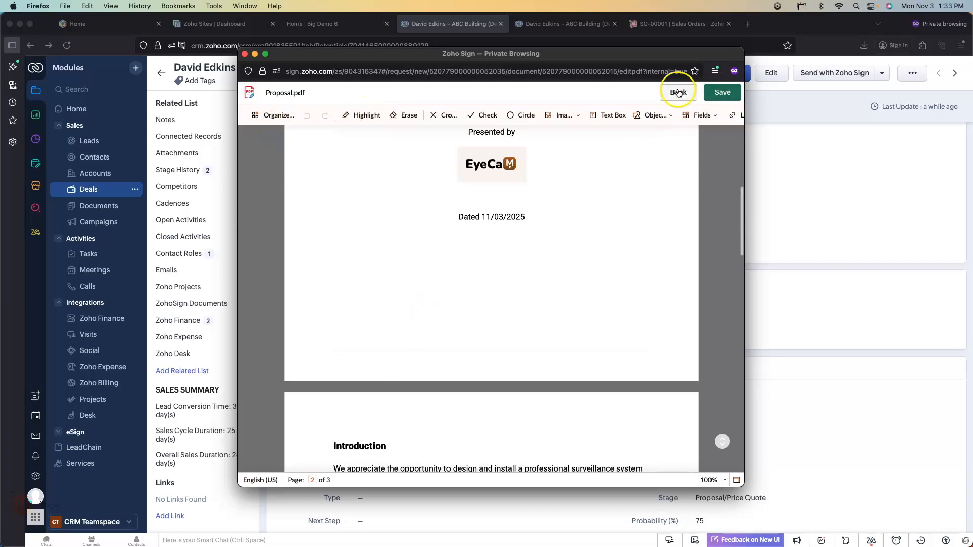
# - Check the insertable fields, try a text box below the proposal date, delete it, and leave the PDF editor without saving
pyautogui.click(702, 117)
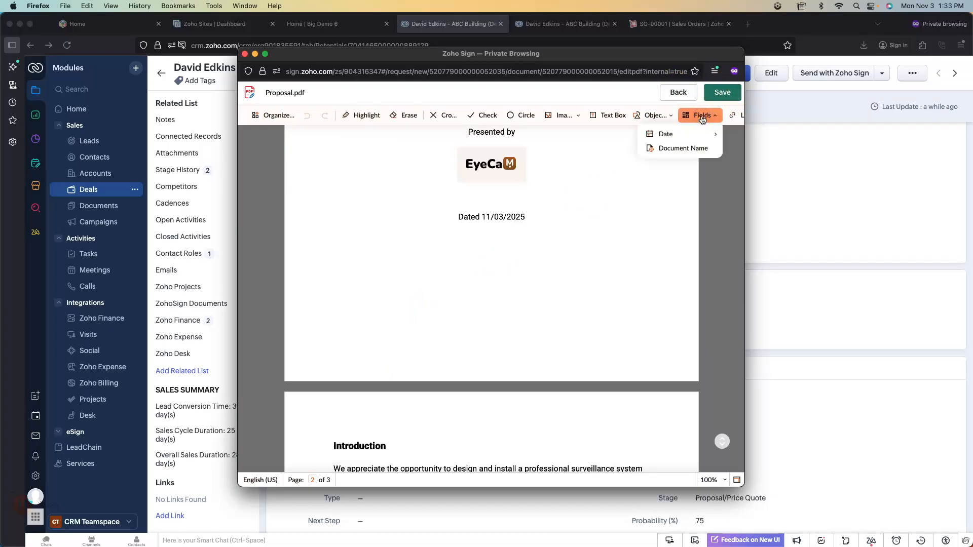
pyautogui.scroll(-1, 561, 208)
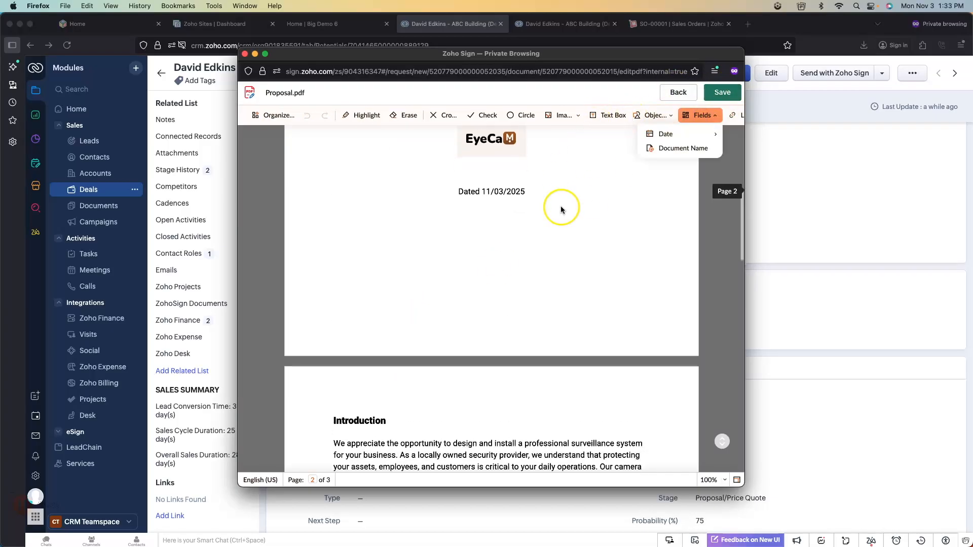
pyautogui.click(611, 115)
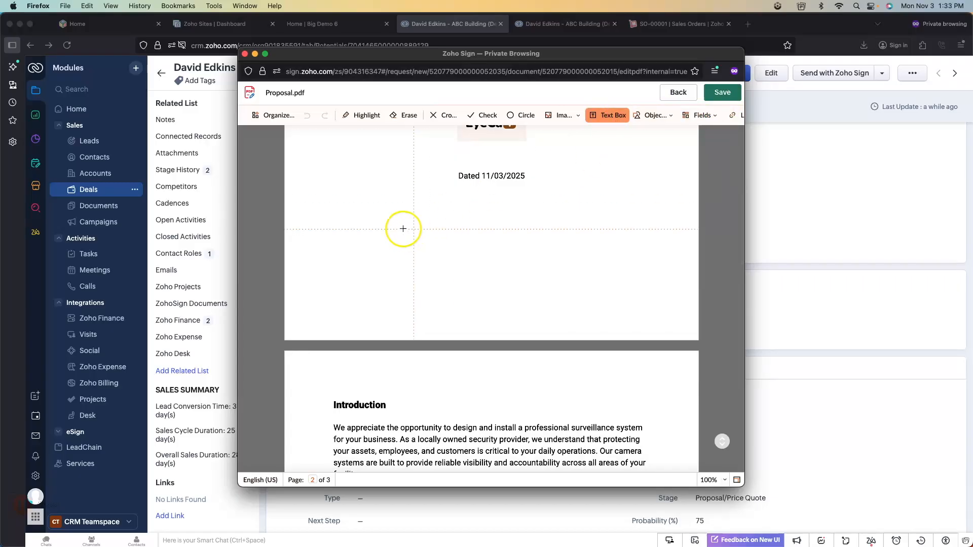
pyautogui.moveTo(380, 206); pyautogui.dragTo(570, 252)
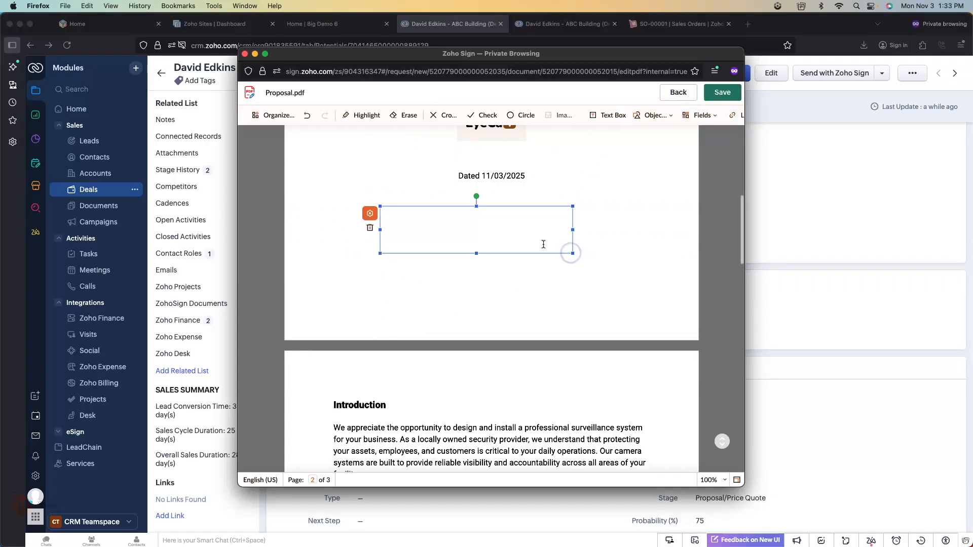
pyautogui.click(370, 228)
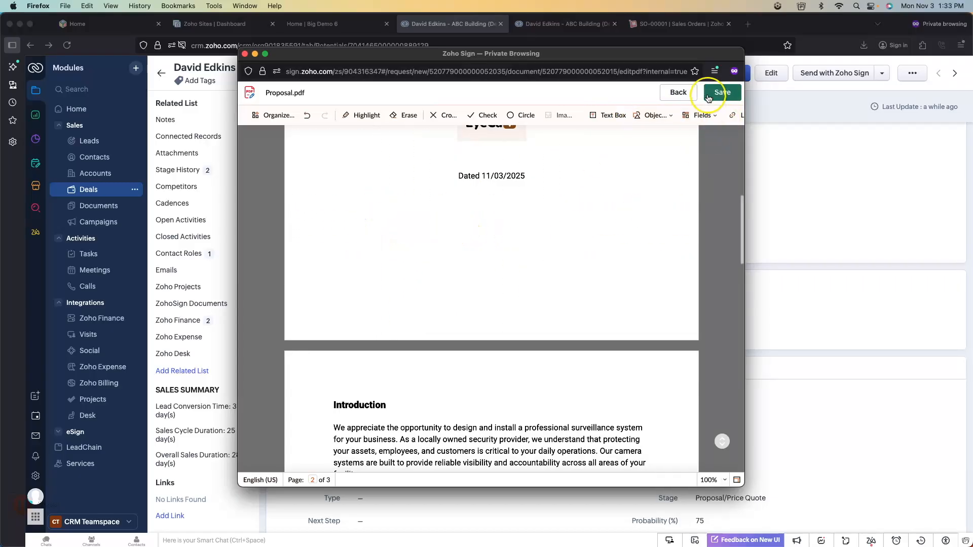
pyautogui.click(674, 93)
pyautogui.click(590, 190)
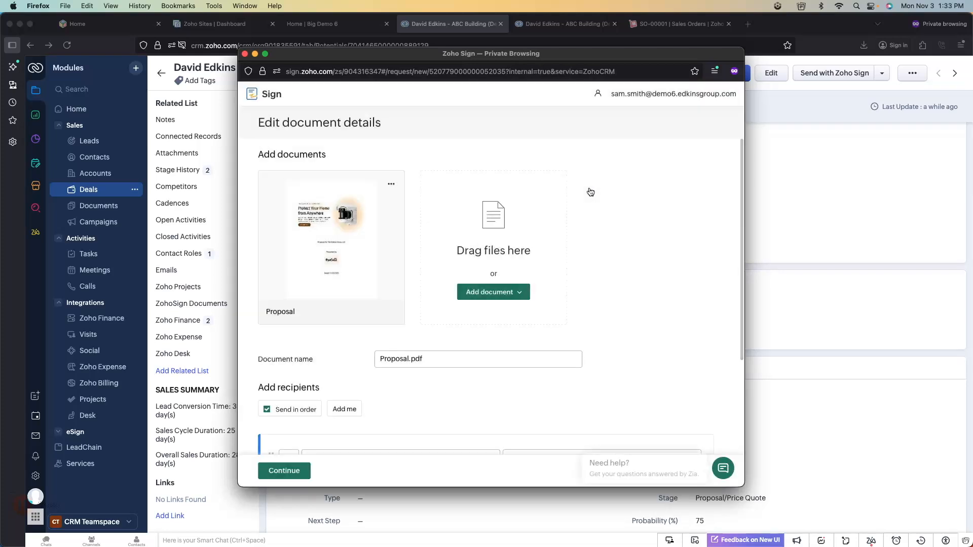
# - Review the document name and recipient settings, and close the signature request window without sending
pyautogui.scroll(-5, 582, 239)
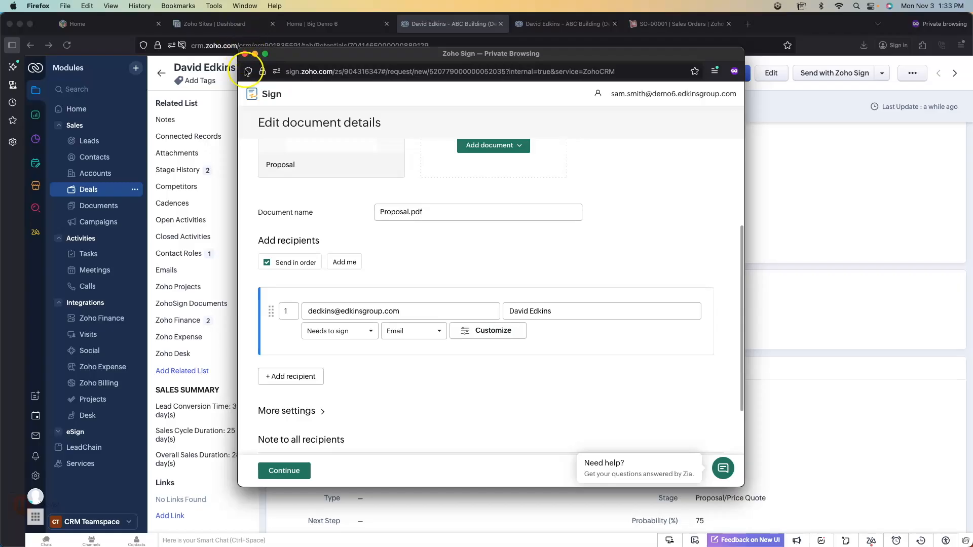
pyautogui.scroll(-3, 309, 248)
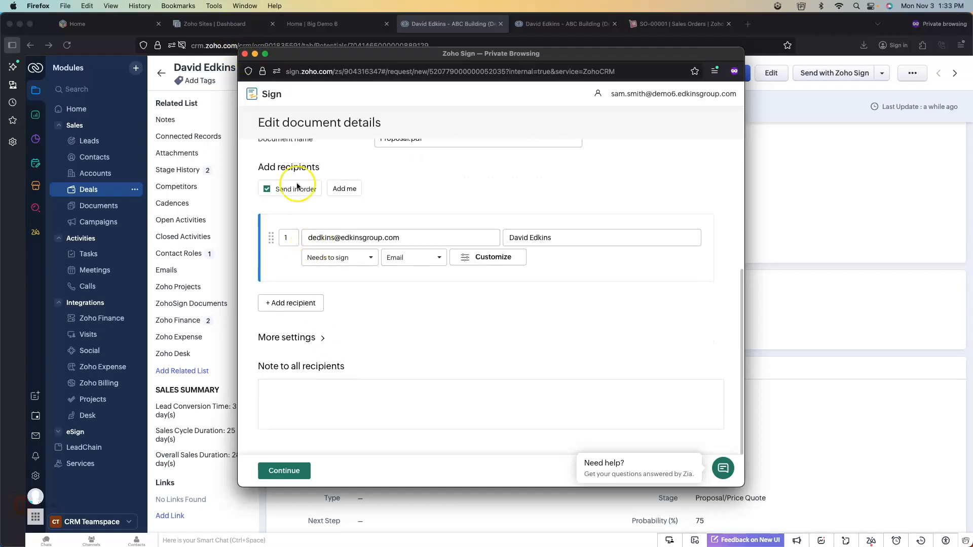
pyautogui.click(245, 54)
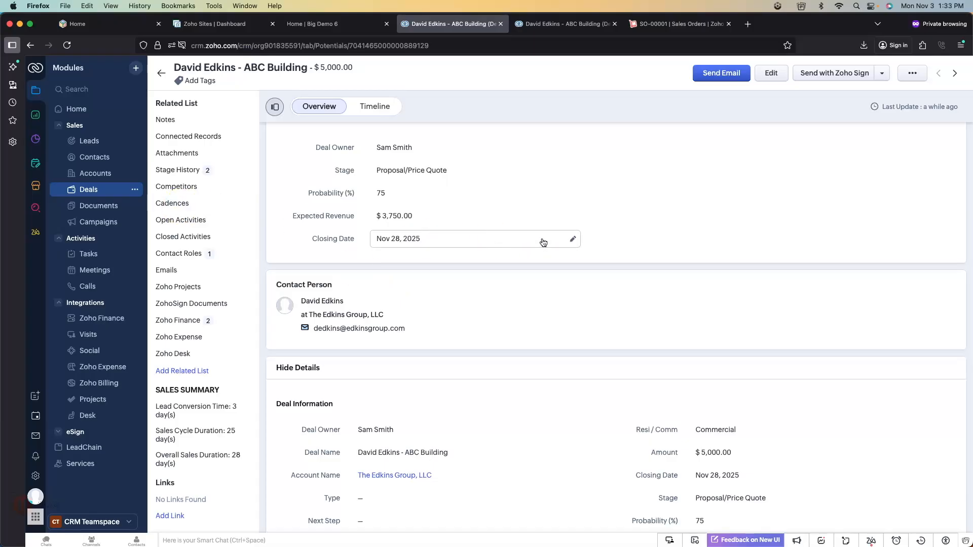
# - Run a mail merge from the deal using the Proposal.zdoc template in Zoho Writer
pyautogui.scroll(3, 525, 137)
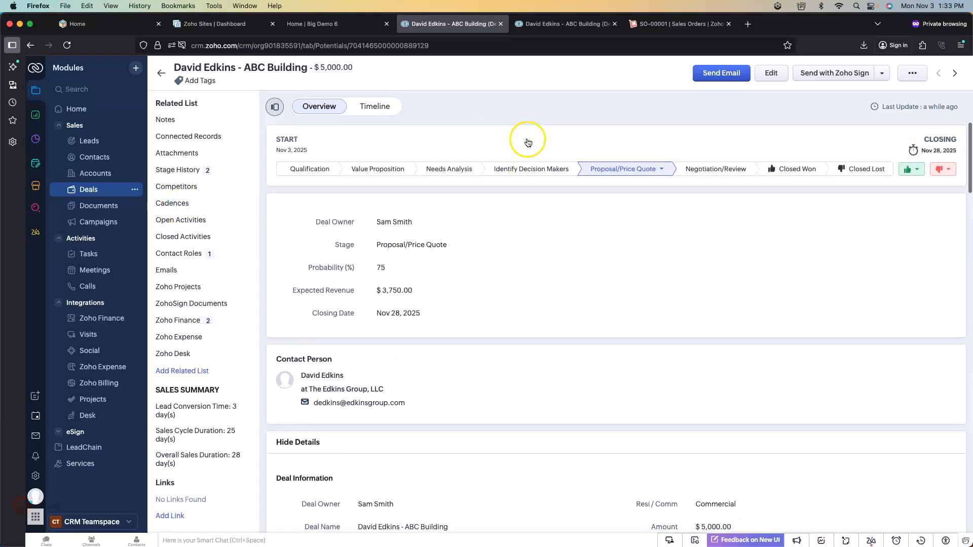
pyautogui.click(913, 76)
pyautogui.click(904, 161)
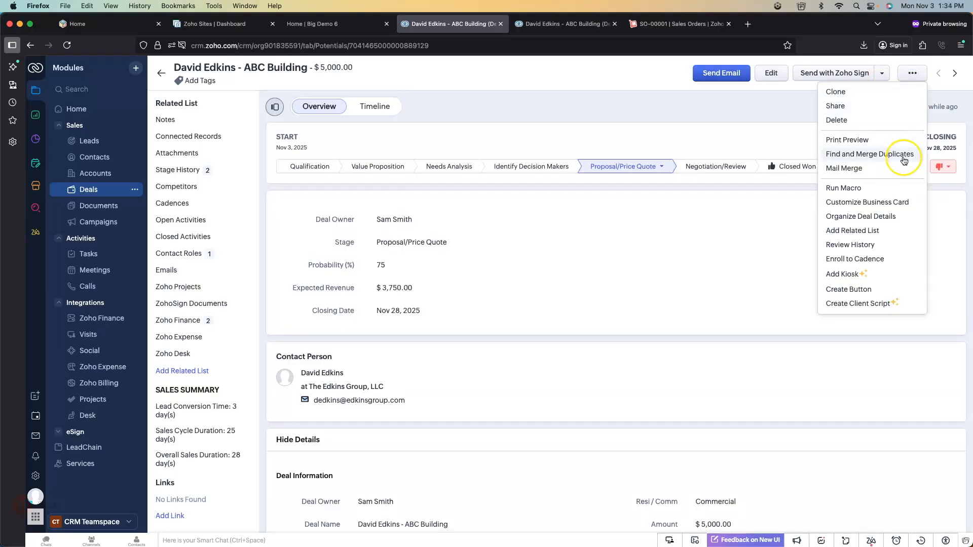
pyautogui.click(841, 171)
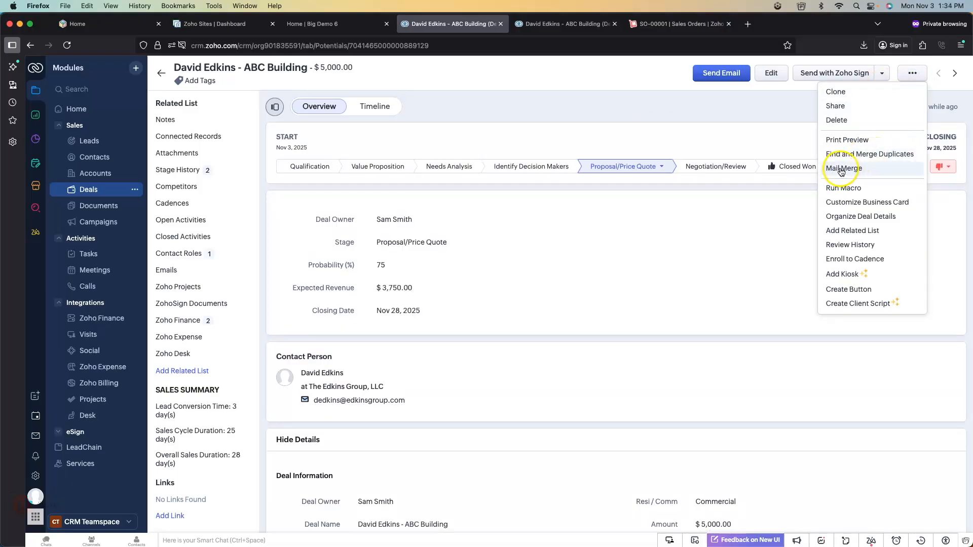
pyautogui.click(851, 169)
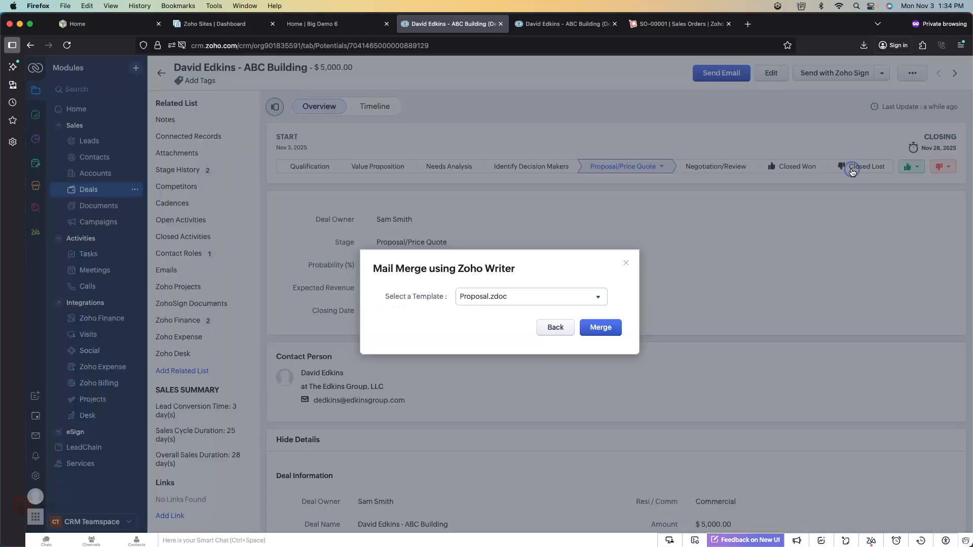
pyautogui.click(598, 327)
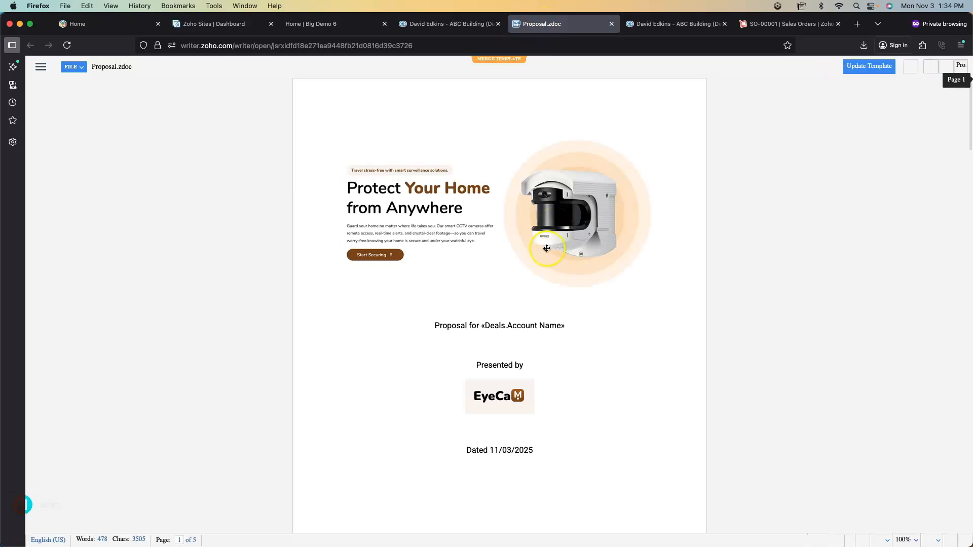
# - Add a new paragraph "Adding this..." below the residential Introduction text in the Proposal.zdoc template
pyautogui.click(523, 315)
pyautogui.scroll(-3, 524, 318)
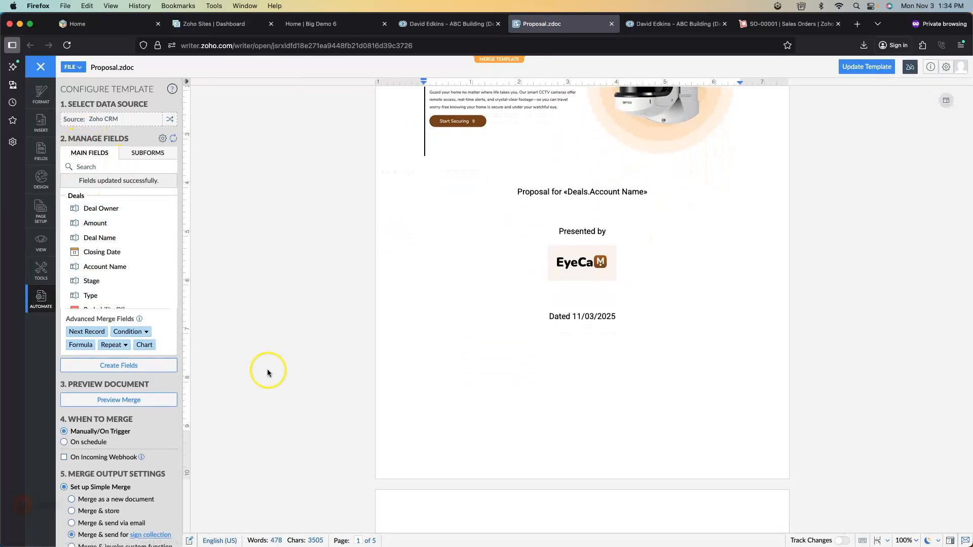
pyautogui.click(598, 315)
pyautogui.scroll(-5, 592, 360)
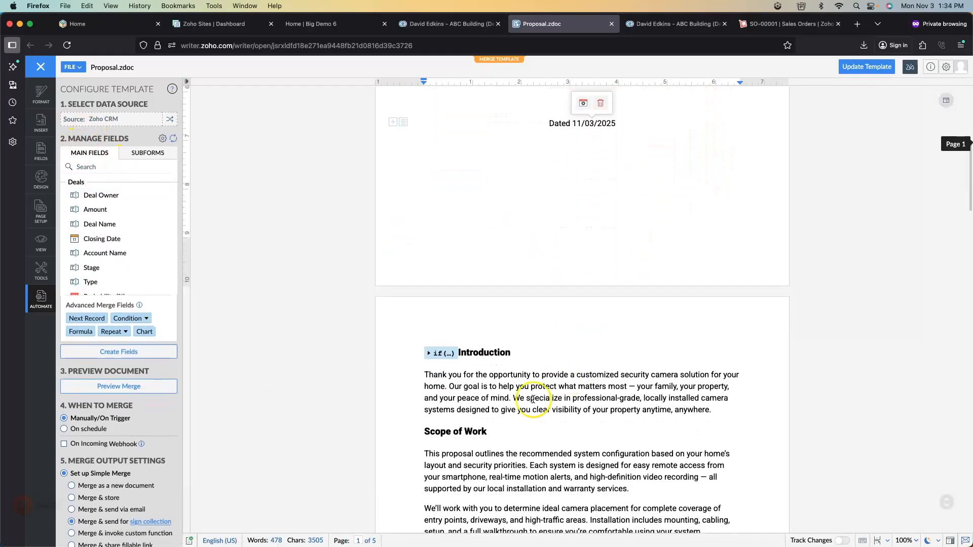
pyautogui.click(726, 407)
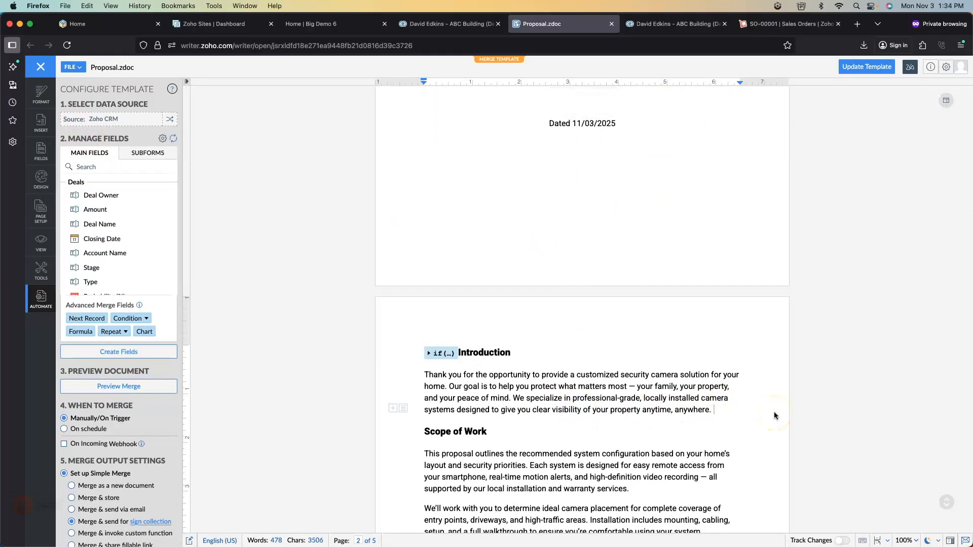
pyautogui.press('Return')
pyautogui.write('Adding this...')
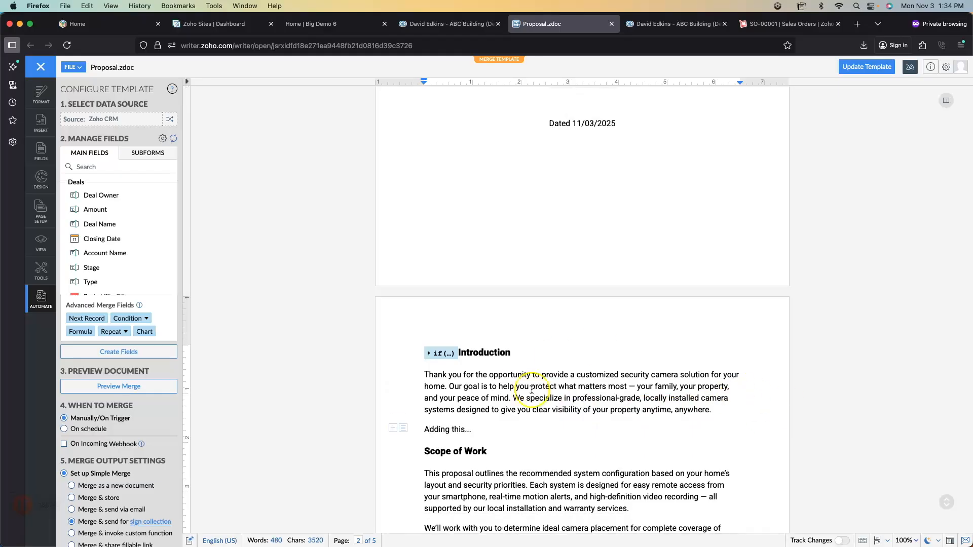
# - Review the template's line-item table, preview the merge, and examine the merged proposal's introduction, scope of work and items
pyautogui.scroll(-5, 540, 388)
pyautogui.scroll(-1, 541, 388)
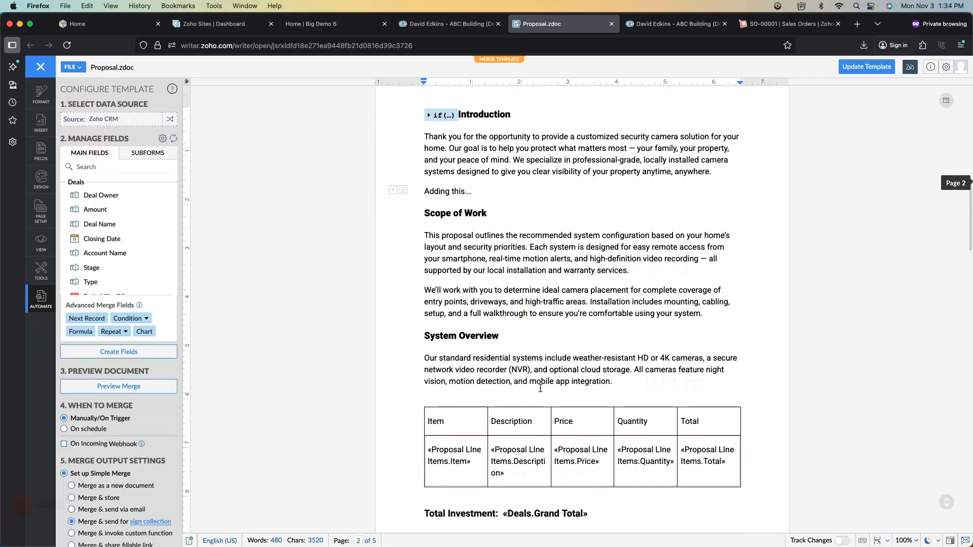
pyautogui.click(602, 459)
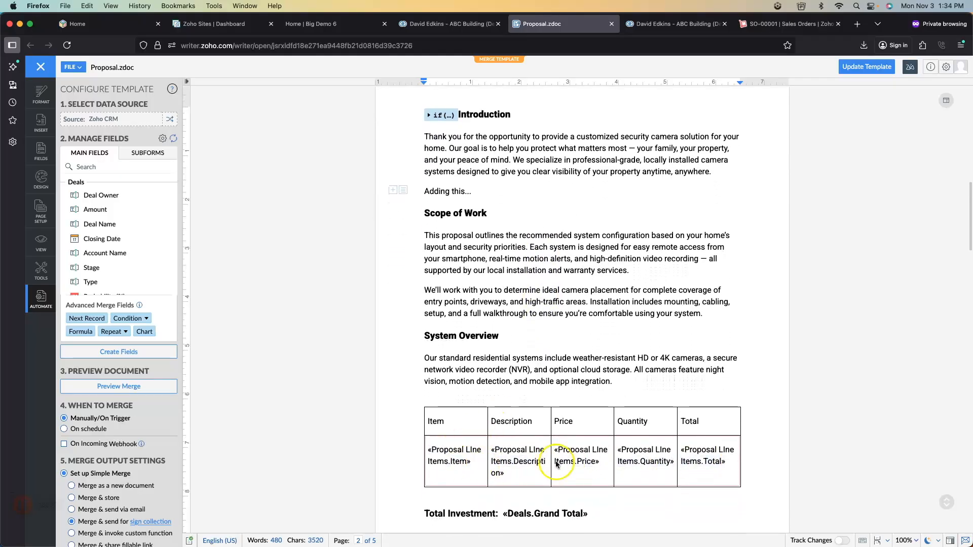
pyautogui.scroll(-1, 523, 374)
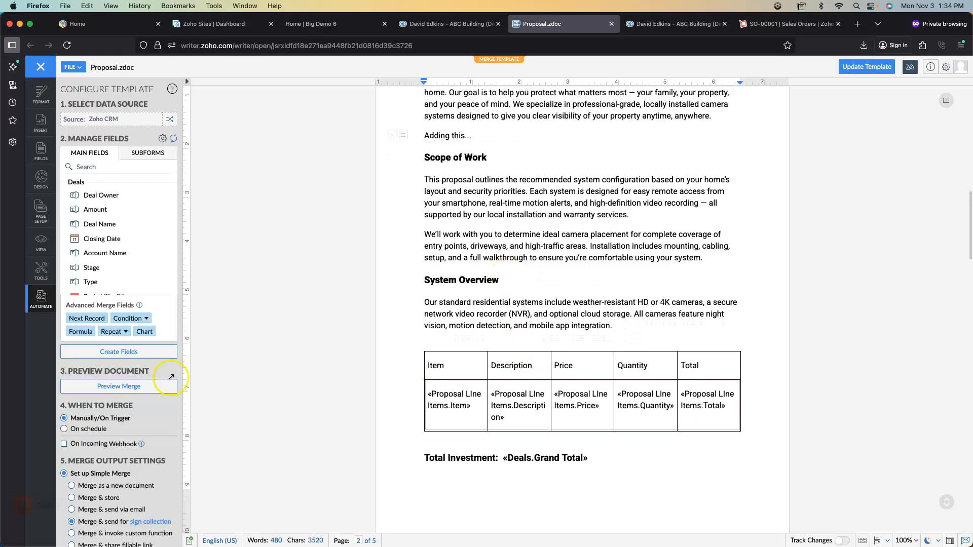
pyautogui.click(119, 388)
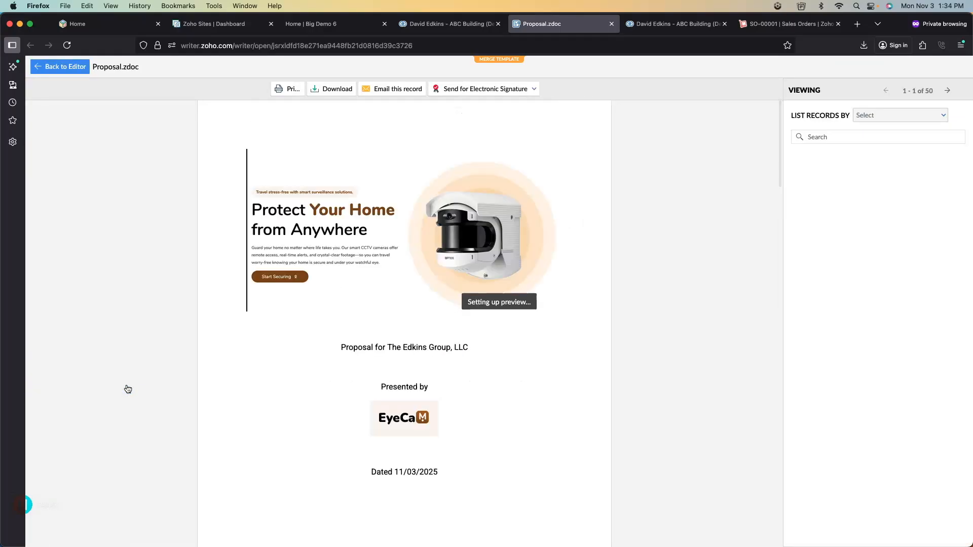
pyautogui.scroll(-10, 292, 406)
pyautogui.scroll(-10, 293, 409)
pyautogui.scroll(-3, 293, 410)
pyautogui.scroll(15, 293, 406)
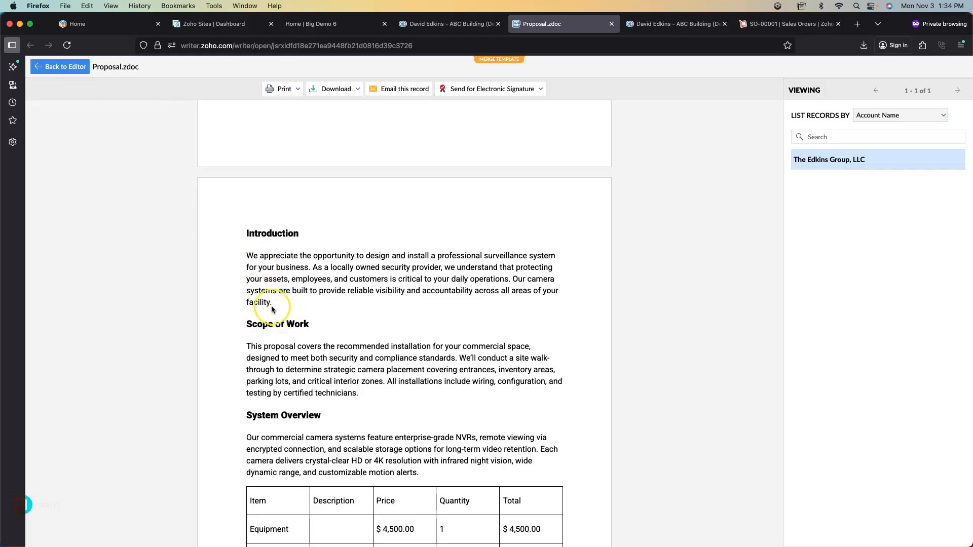
# - Add a new paragraph "ADD Here..." below the commercial Introduction text in the Proposal.zdoc template
pyautogui.moveTo(258, 269); pyautogui.dragTo(247, 256)
pyautogui.click(60, 68)
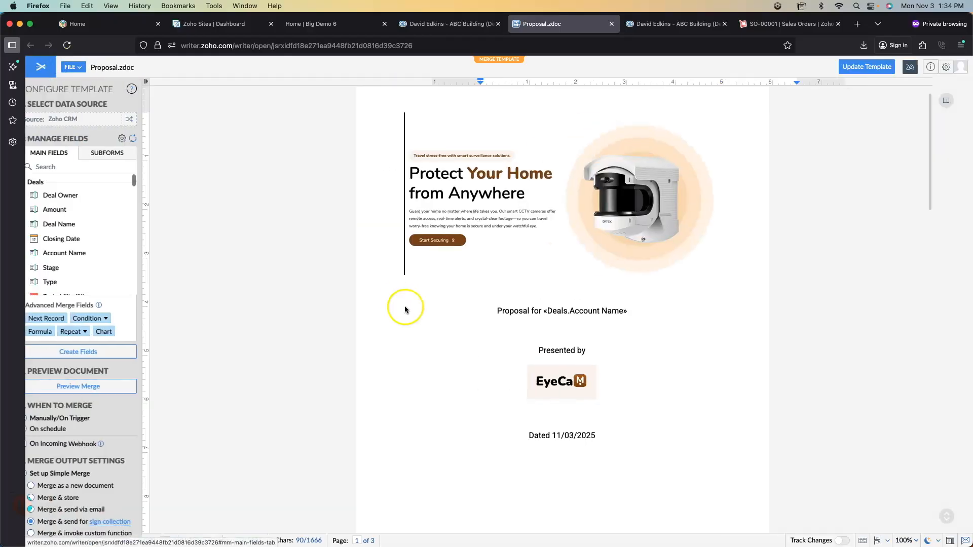
pyautogui.scroll(-20, 563, 386)
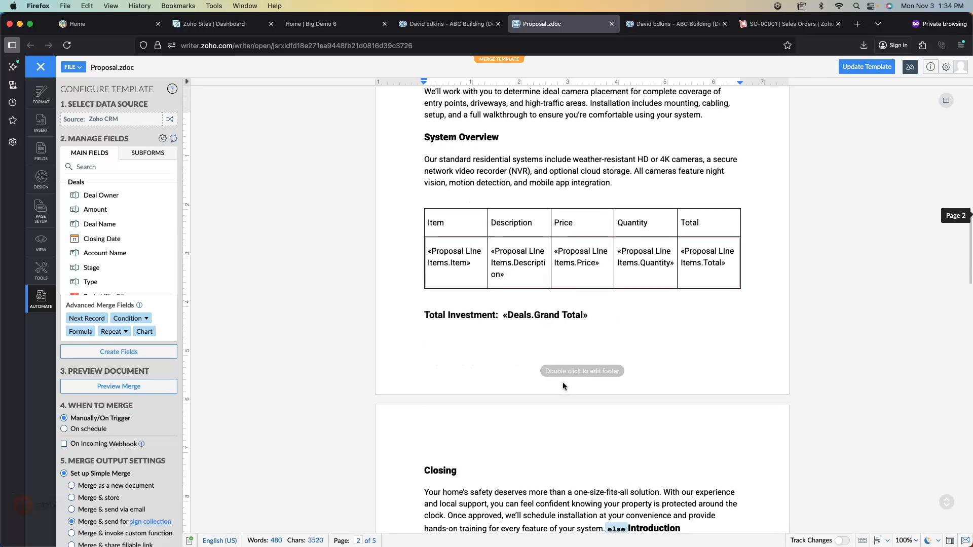
pyautogui.scroll(-2, 562, 386)
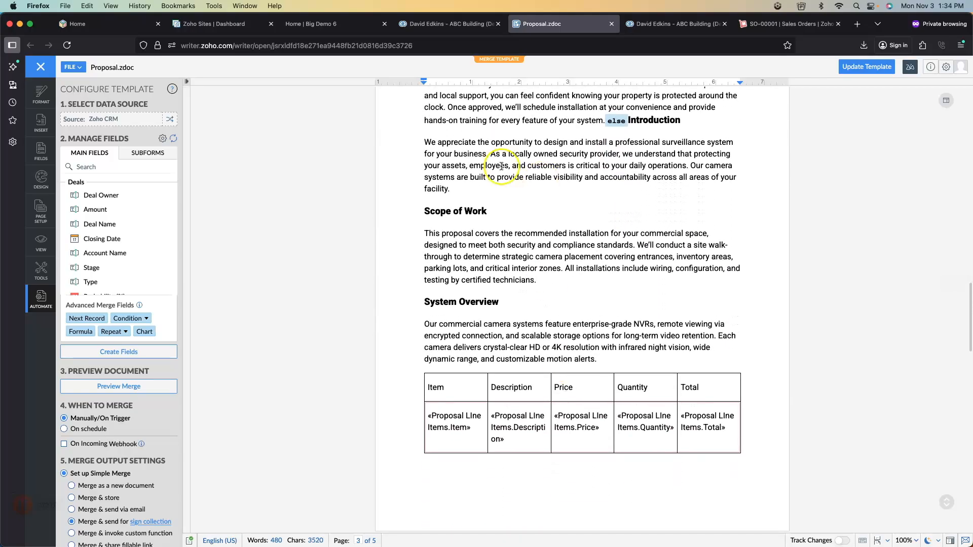
pyautogui.press('Return')
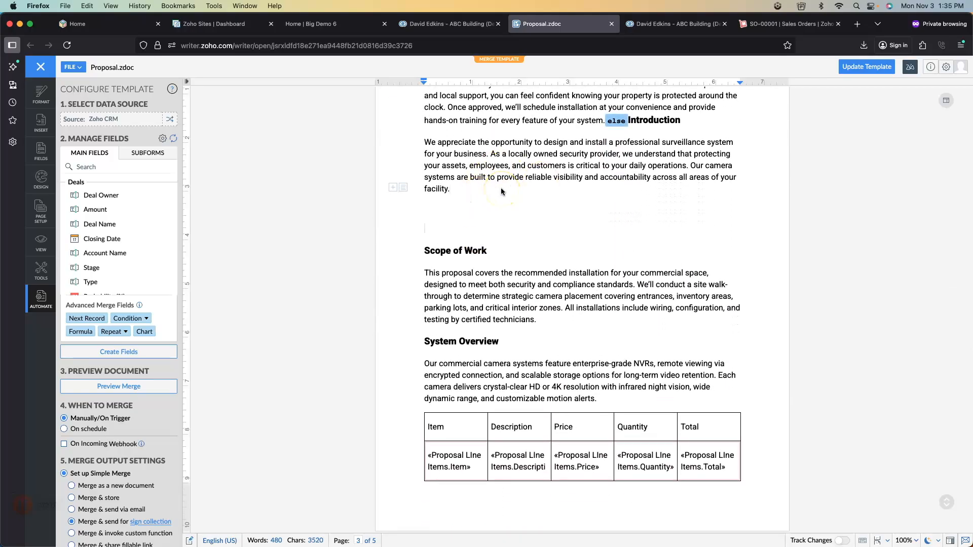
pyautogui.write('ADD ')
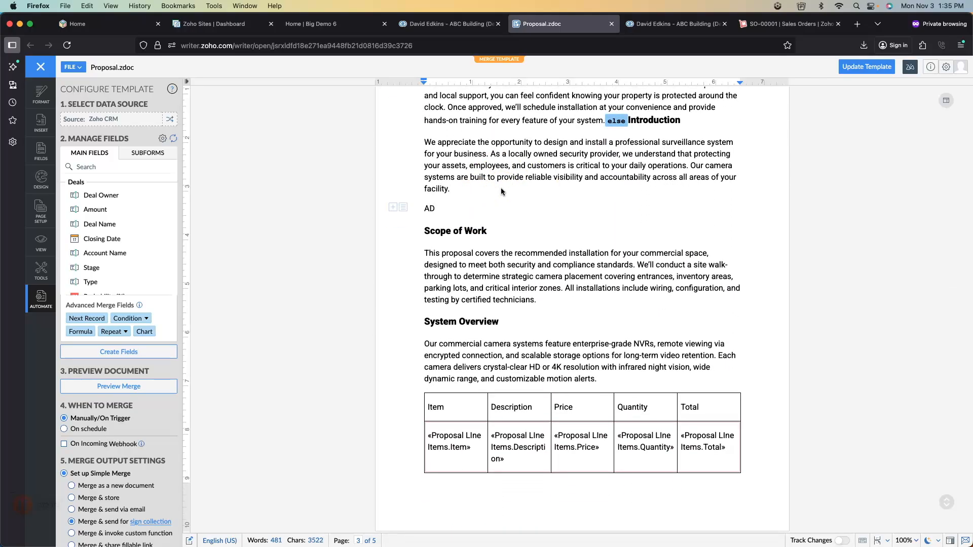
pyautogui.write('Here...')
pyautogui.click(344, 224)
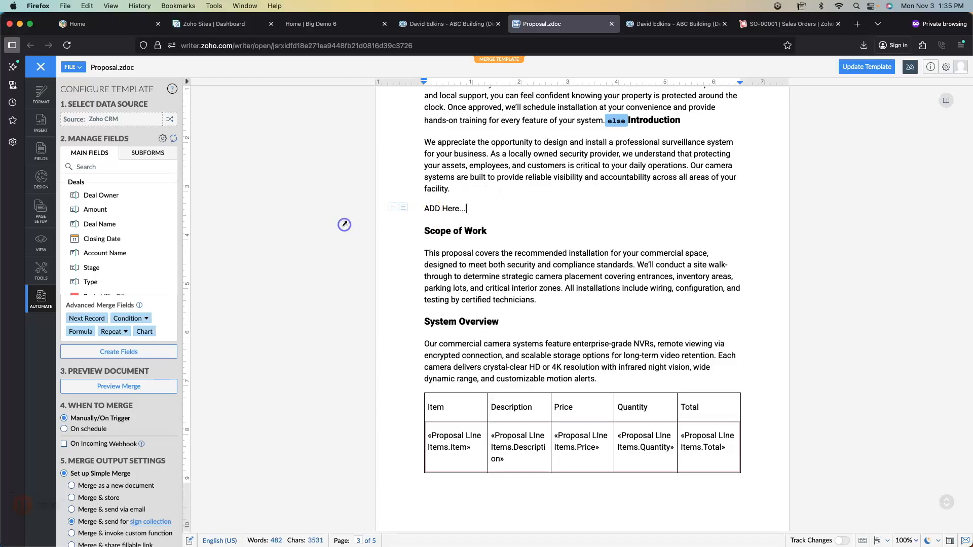
# - Preview the merge and examine the commercial proposal's introduction, line items, closing, signature fields and terms
pyautogui.click(122, 387)
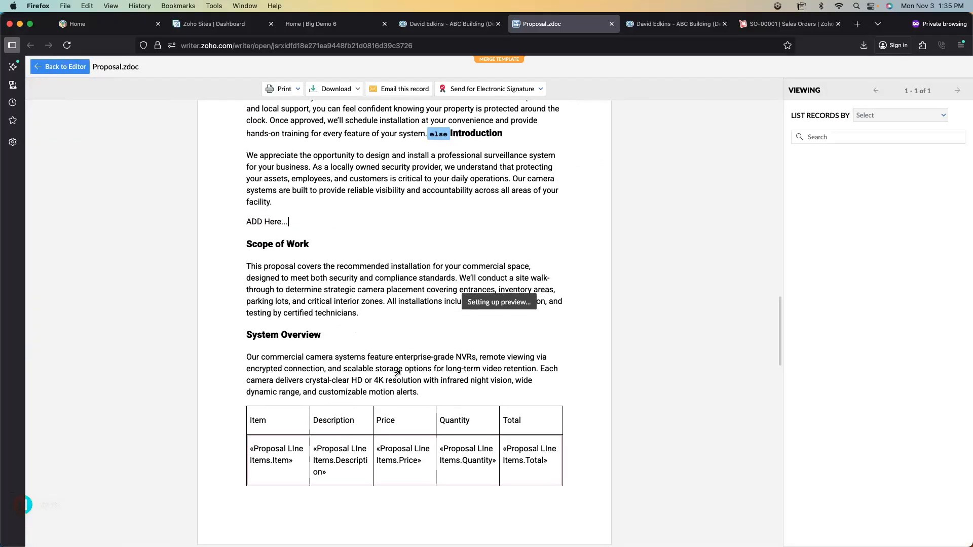
pyautogui.scroll(-10, 398, 374)
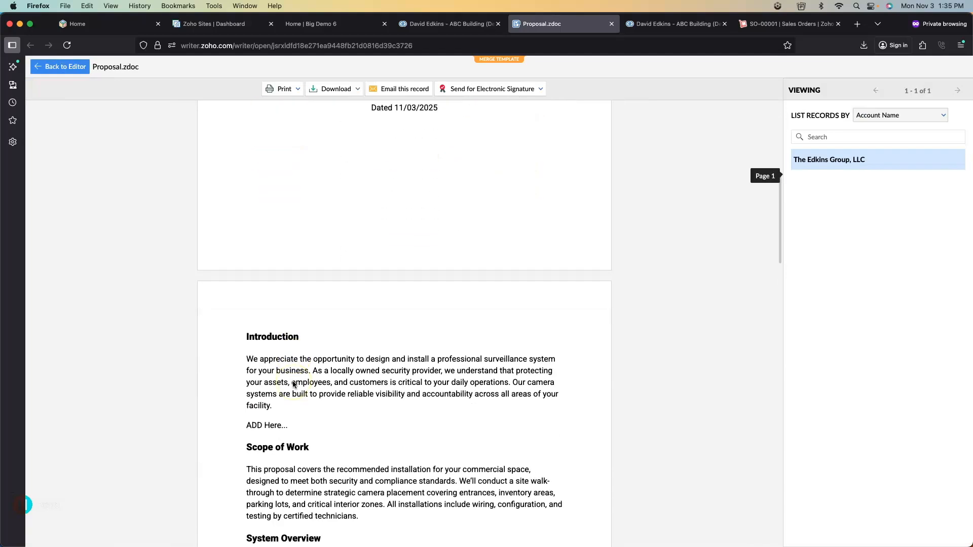
pyautogui.scroll(-5, 317, 332)
pyautogui.scroll(-2, 317, 333)
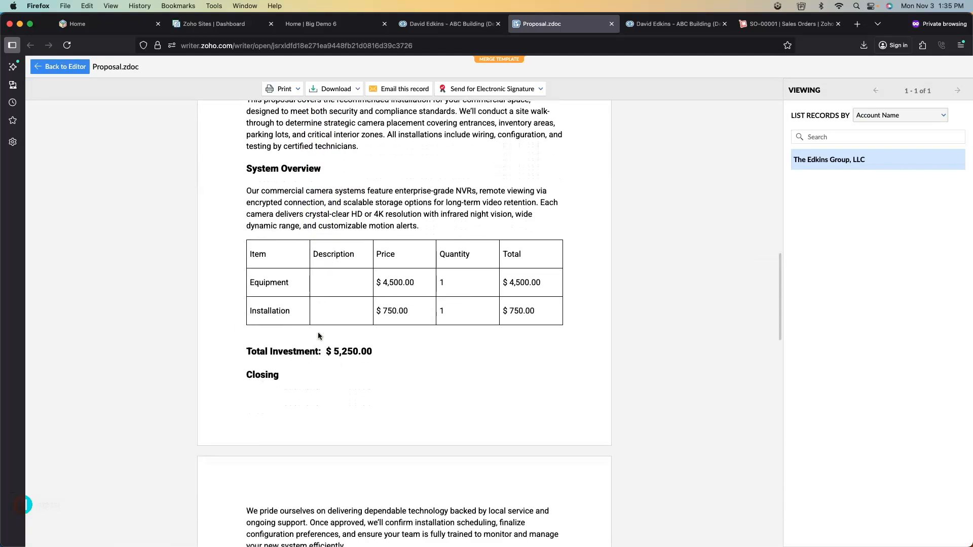
pyautogui.scroll(-10, 318, 332)
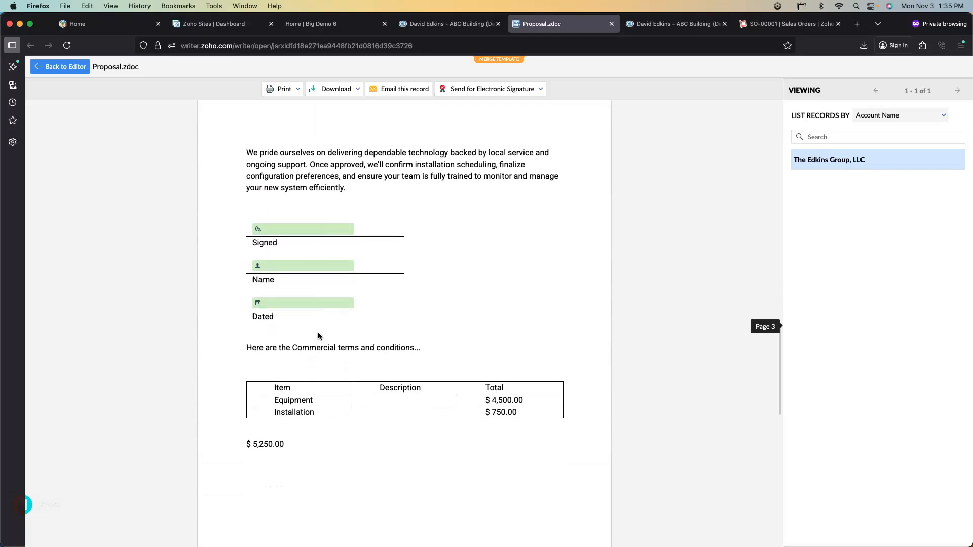
pyautogui.scroll(9, 330, 278)
pyautogui.scroll(15, 330, 275)
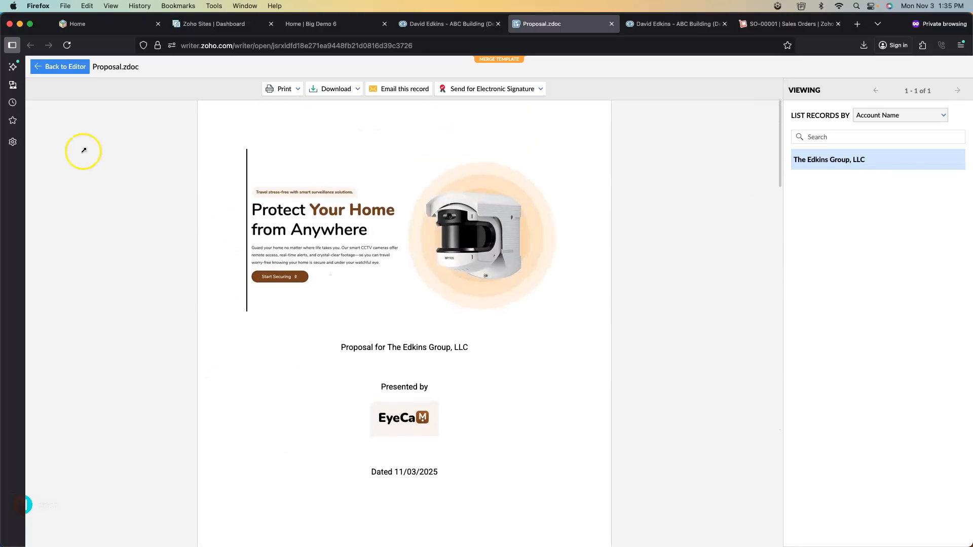
# - Return to the template, preview the merge again, and open the options for sending it for electronic signature
pyautogui.click(58, 67)
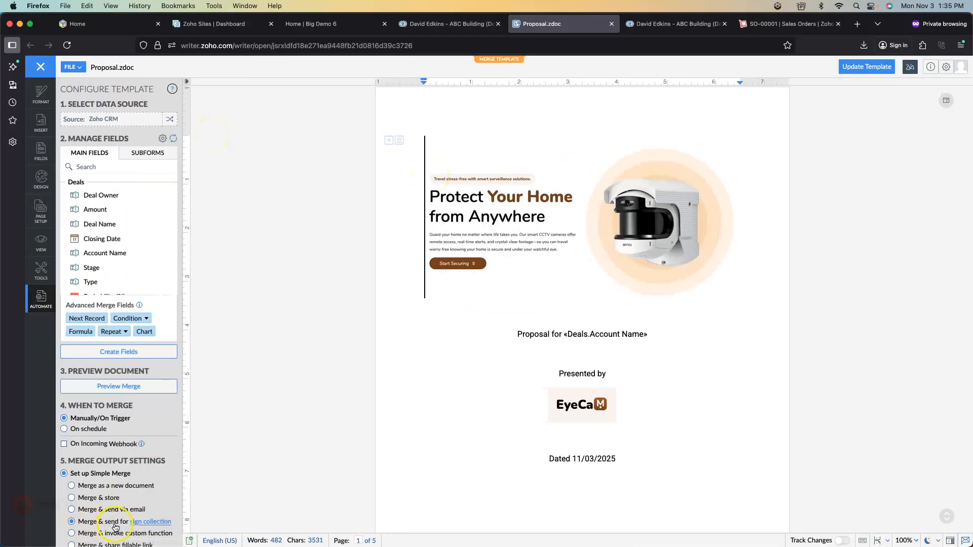
pyautogui.click(124, 387)
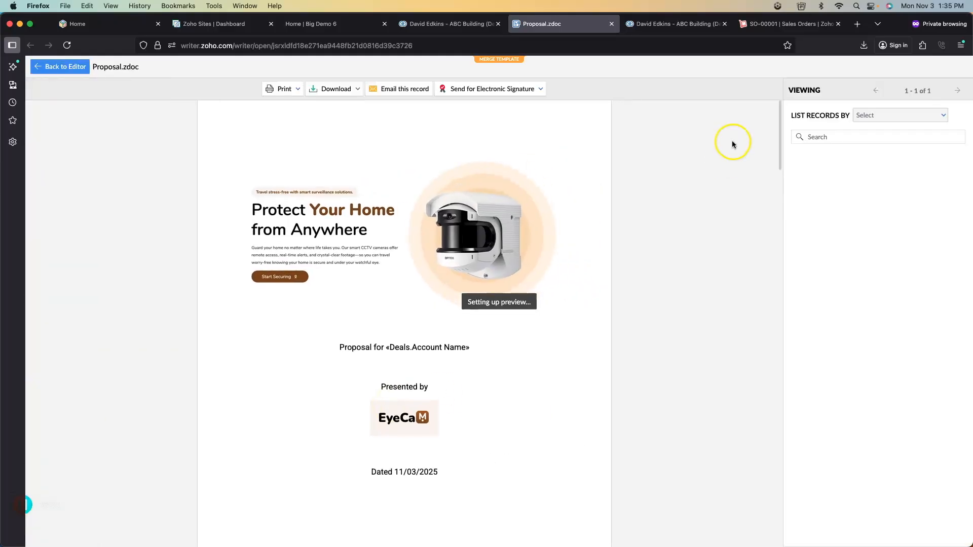
pyautogui.click(497, 89)
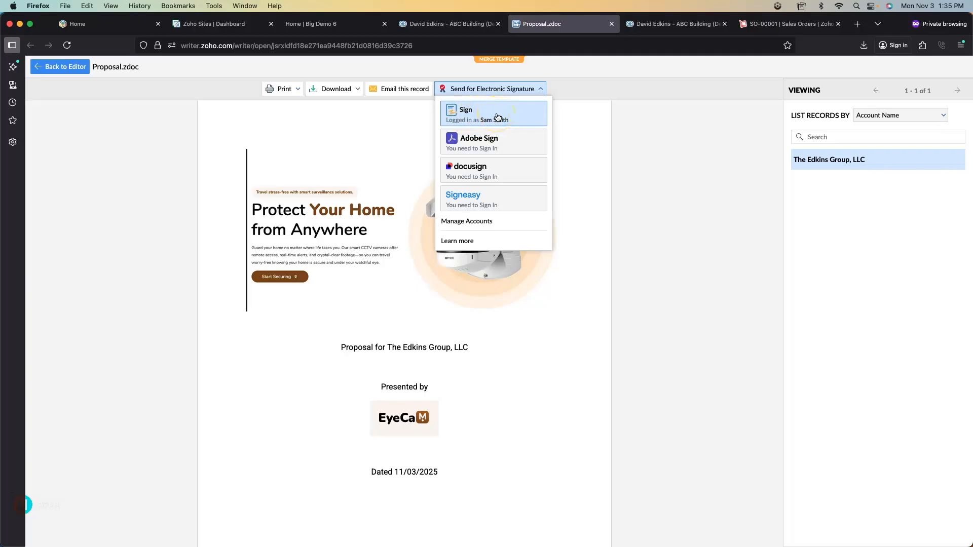
# - Switch to the ABC Building deal in Zoho CRM, reload it, check its other open page, and return to the proposal preview
pyautogui.click(440, 25)
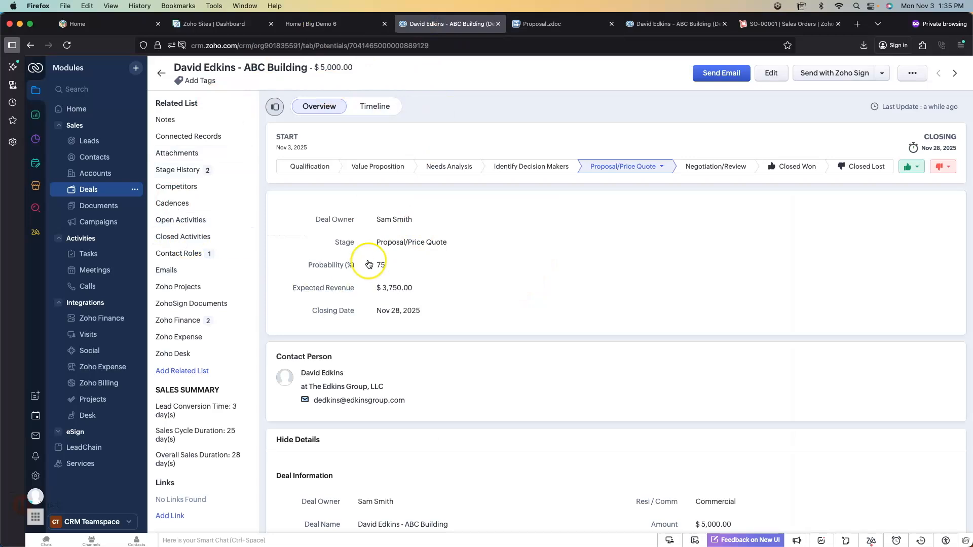
pyautogui.click(63, 46)
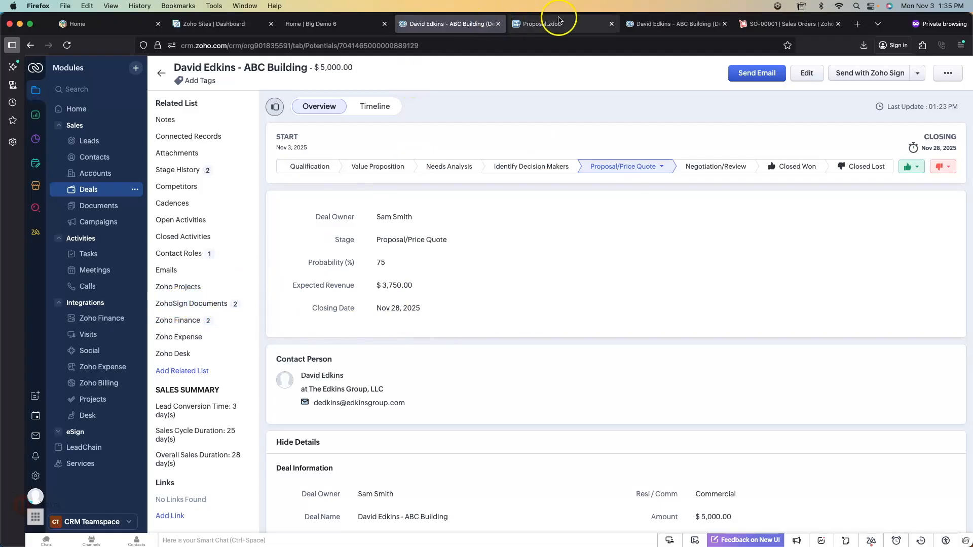
pyautogui.click(684, 26)
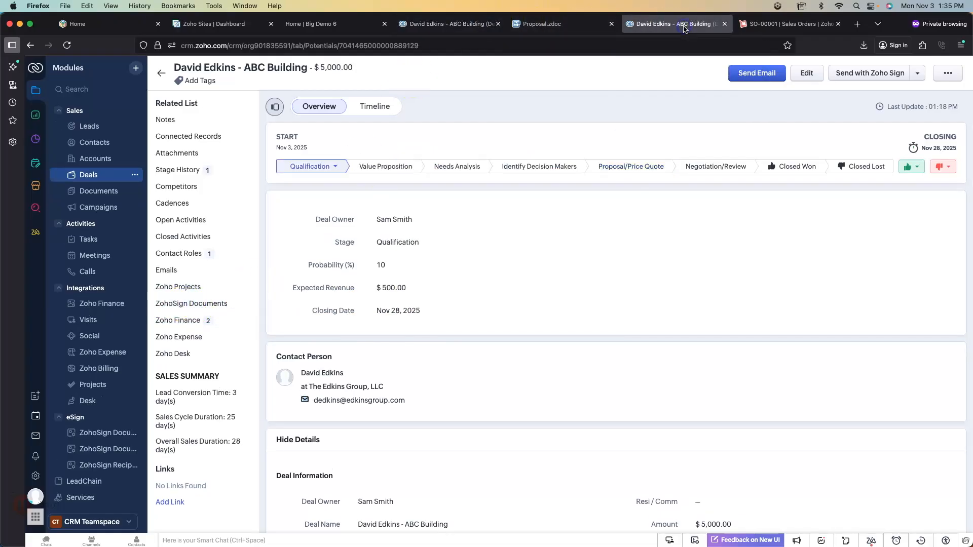
pyautogui.click(598, 24)
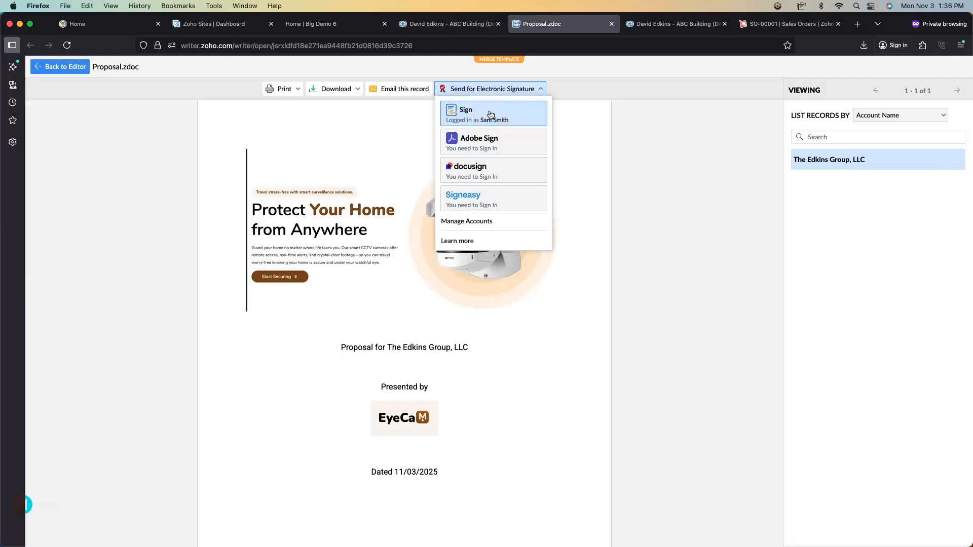
# - Review the ABC Building deal overview once more, and go back from the merge preview to the Proposal.zdoc template editor
pyautogui.click(445, 24)
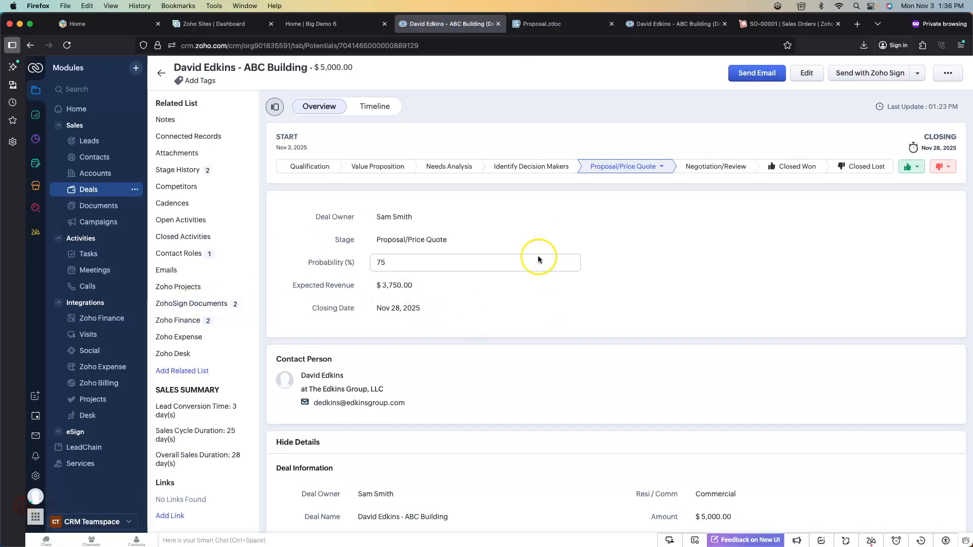
pyautogui.click(597, 220)
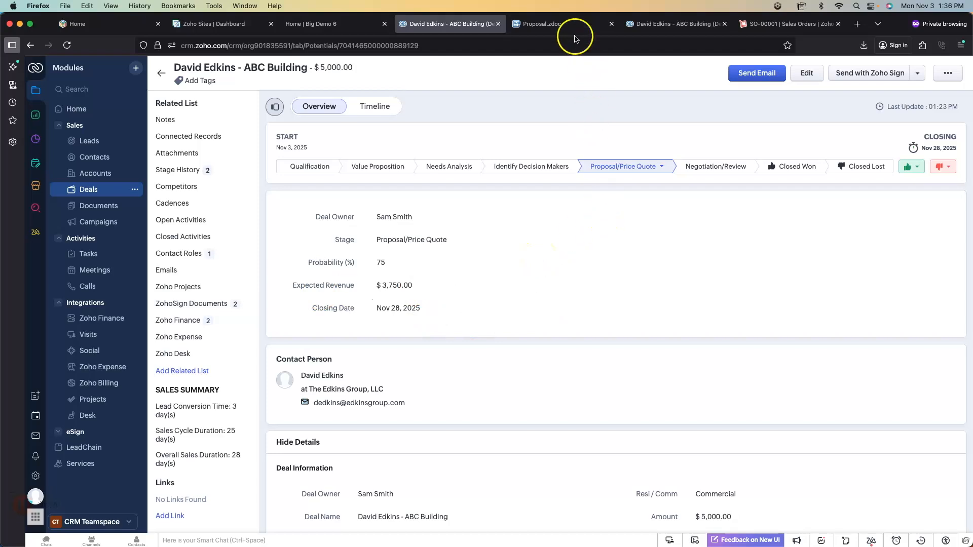
pyautogui.moveTo(576, 35)
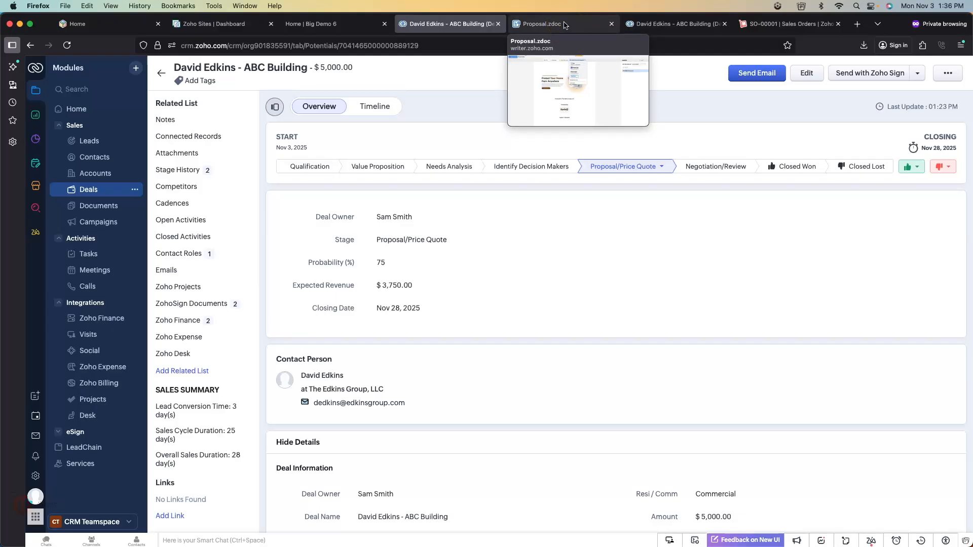
pyautogui.click(565, 26)
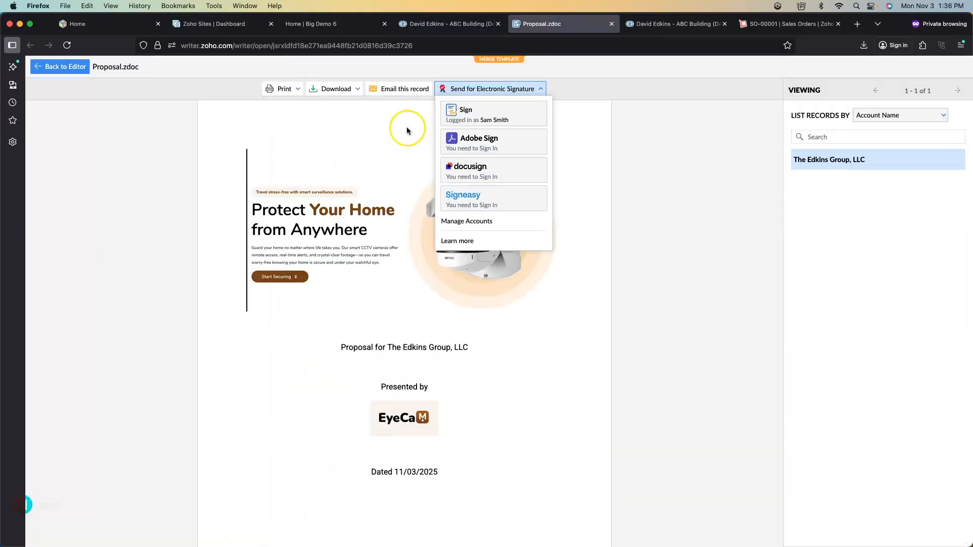
pyautogui.click(69, 67)
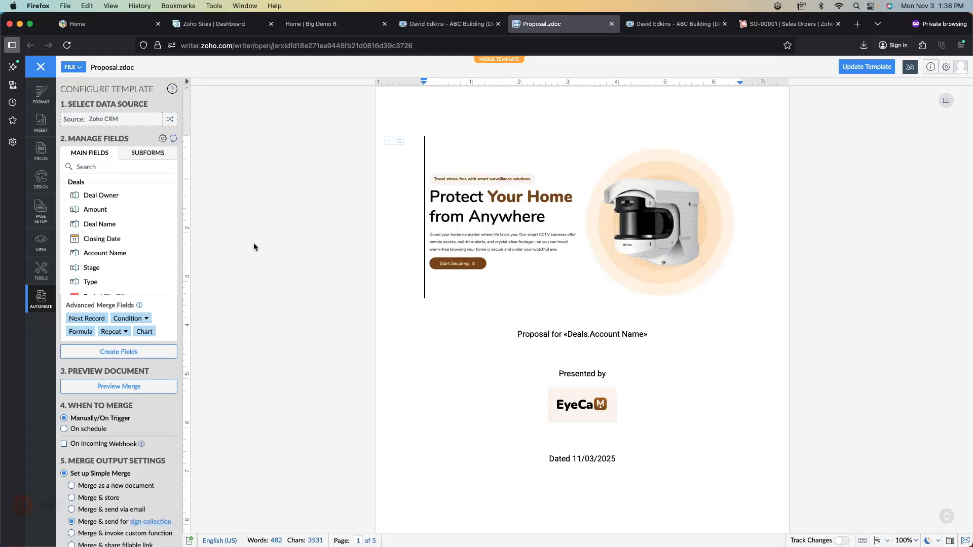
pyautogui.click(478, 306)
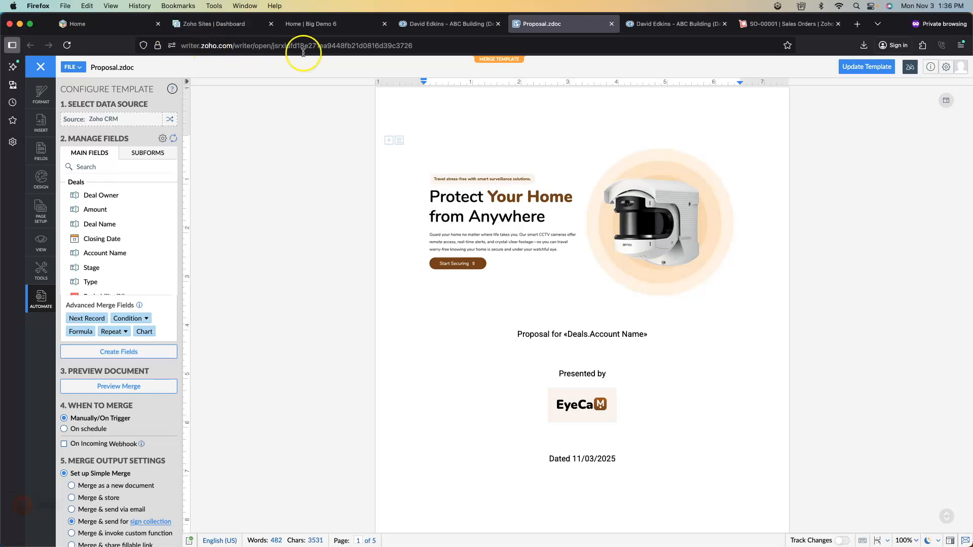
# - Switch to the ABC Building deal, block the CRM site's notifications, and show the deal's Zoho Finance estimates and sales orders
pyautogui.click(464, 31)
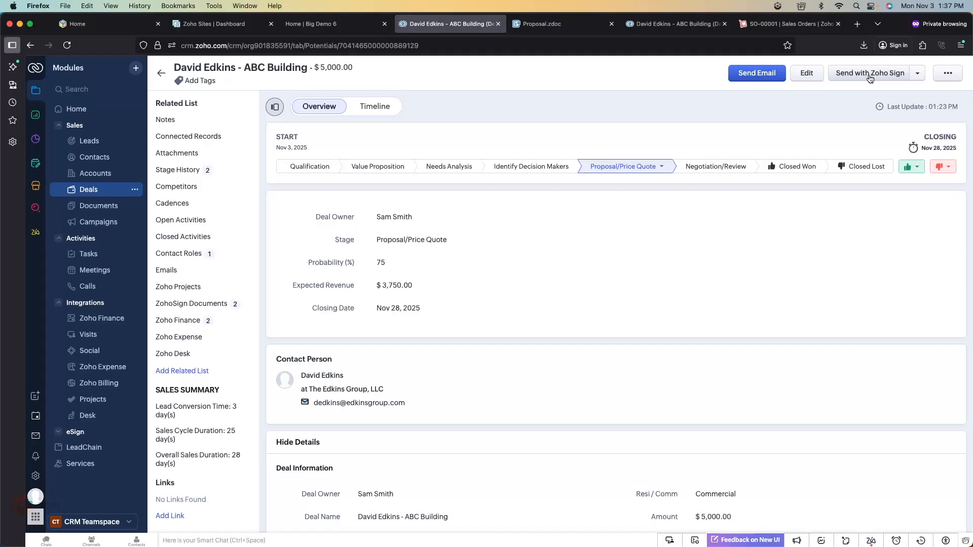
pyautogui.click(506, 114)
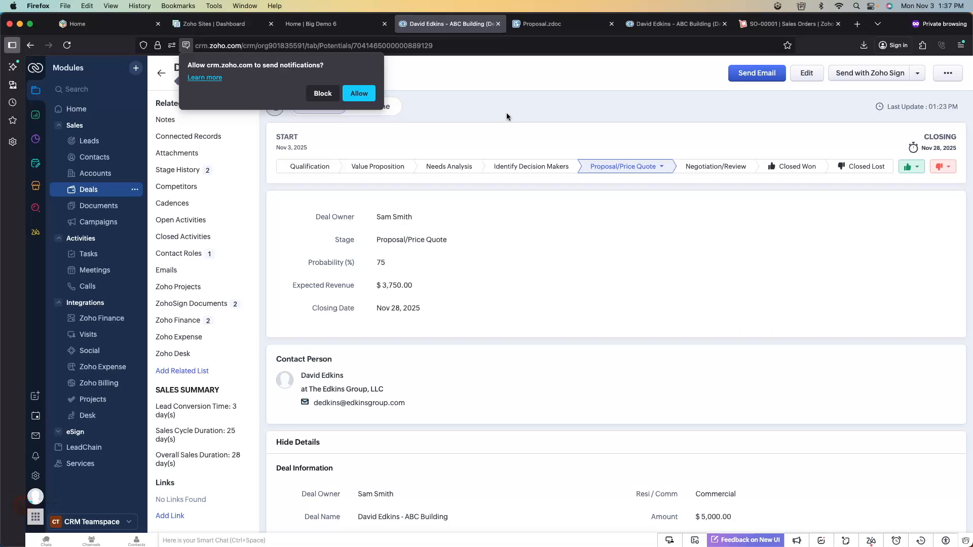
pyautogui.click(323, 94)
pyautogui.click(523, 111)
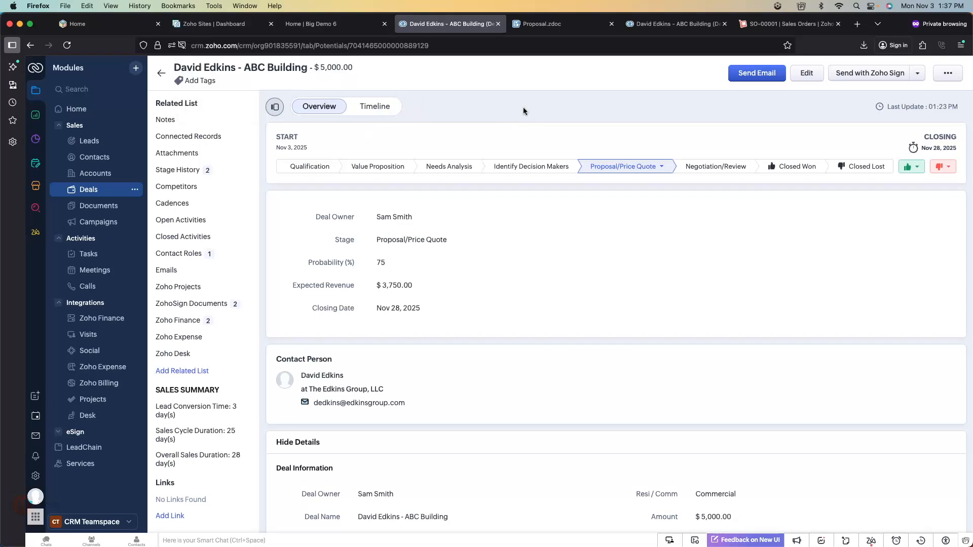
pyautogui.click(206, 319)
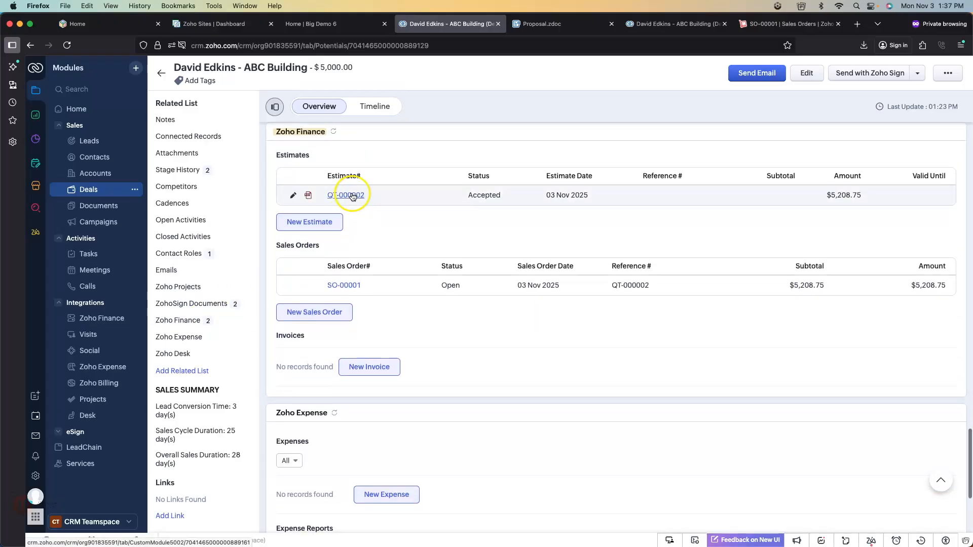